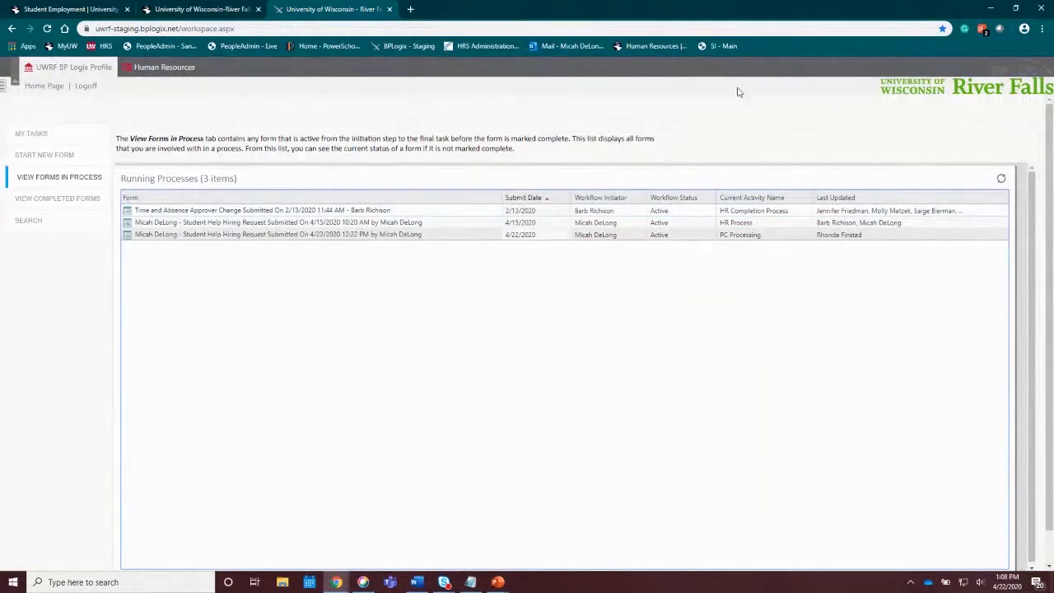
Open the Student Employment page of Human Resources and expand the Hiring Managers section
click(89, 10)
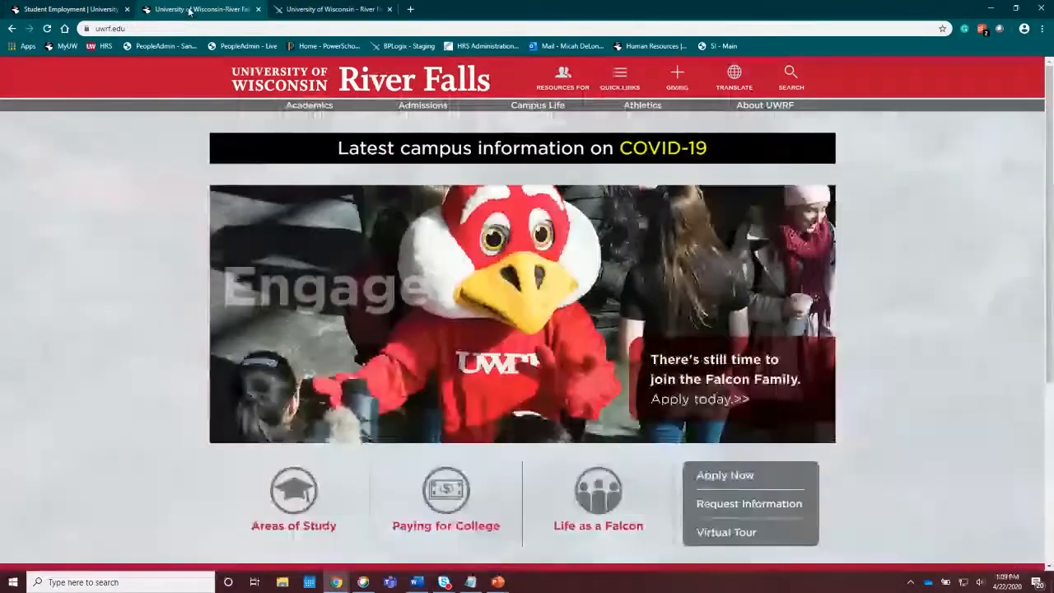
click(189, 10)
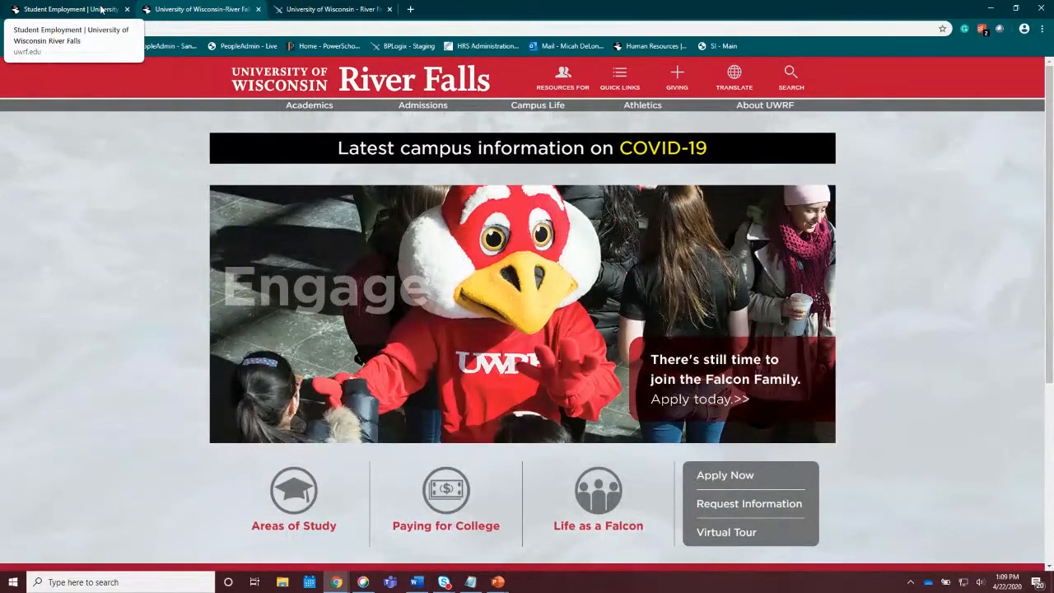
click(100, 10)
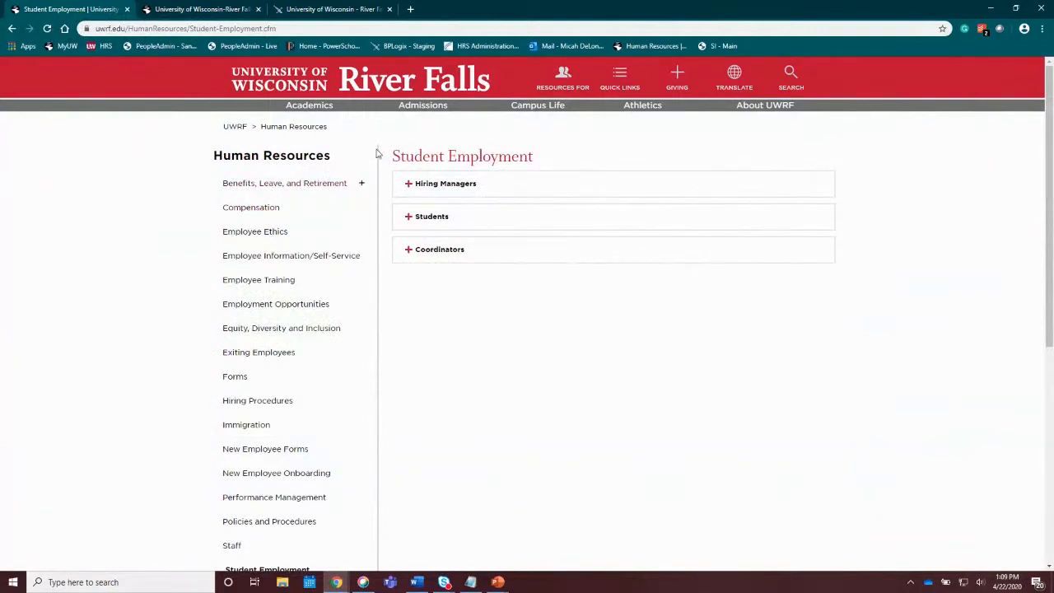
click(436, 190)
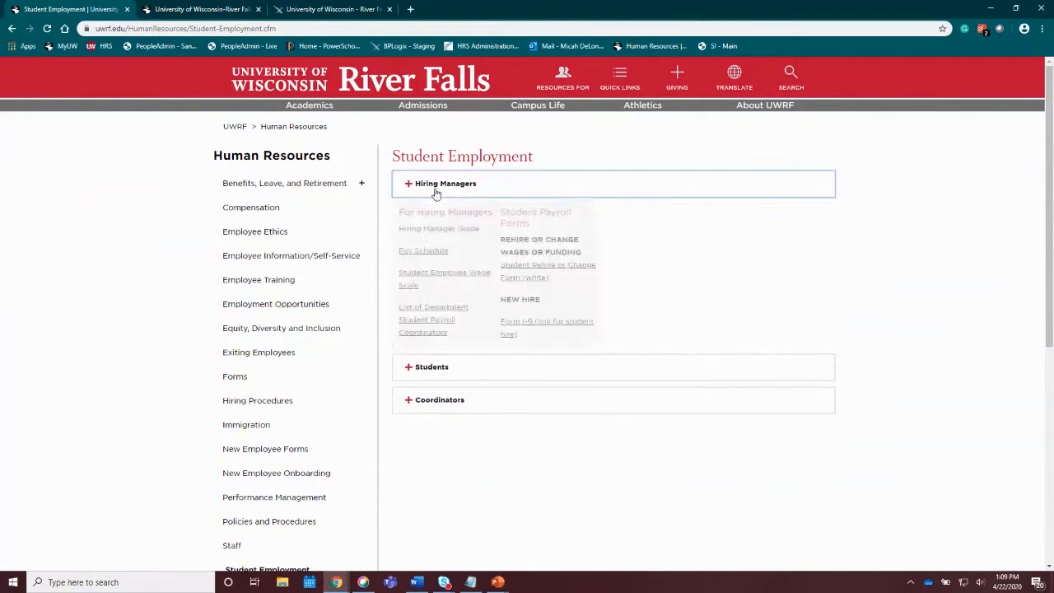
scroll(565, 235, down, 1)
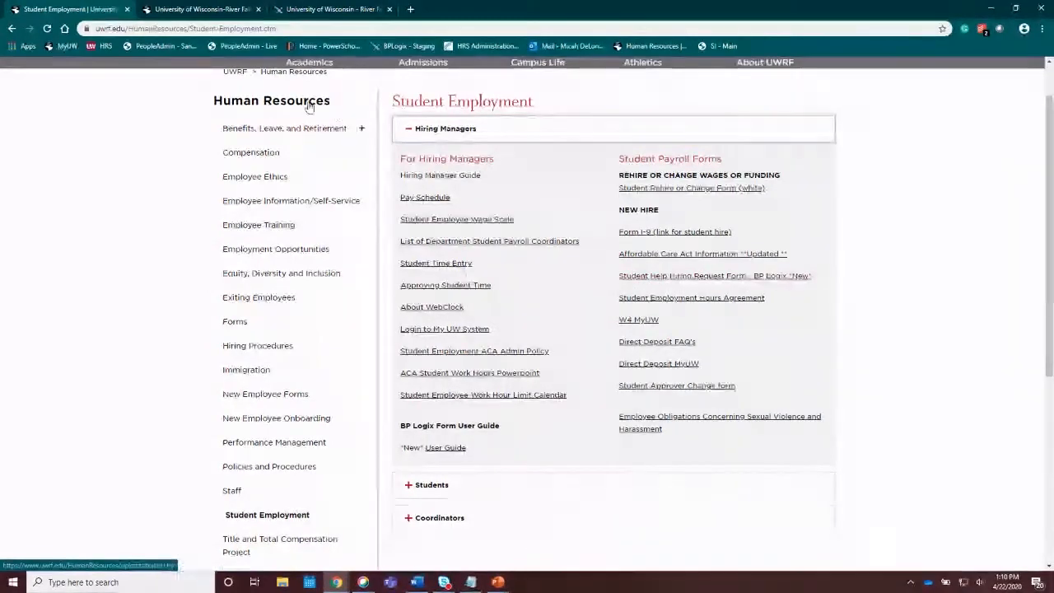
Expand the Coordinators section and locate the user guide for BP Logix form initiator and PC processing steps
scroll(493, 329, down, 2)
click(513, 354)
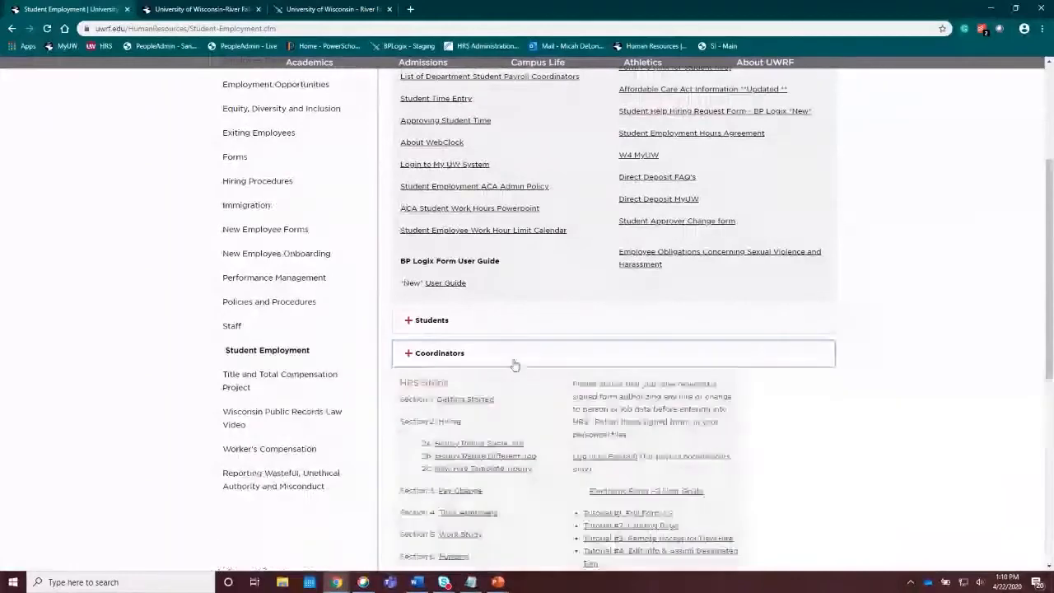
scroll(560, 341, down, 2)
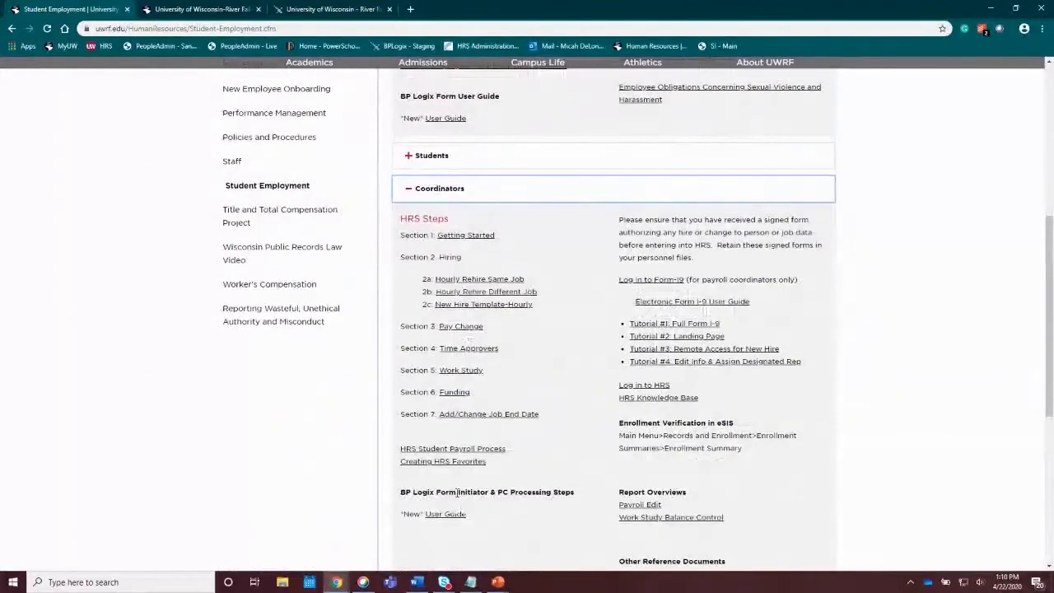
scroll(587, 310, down, 1)
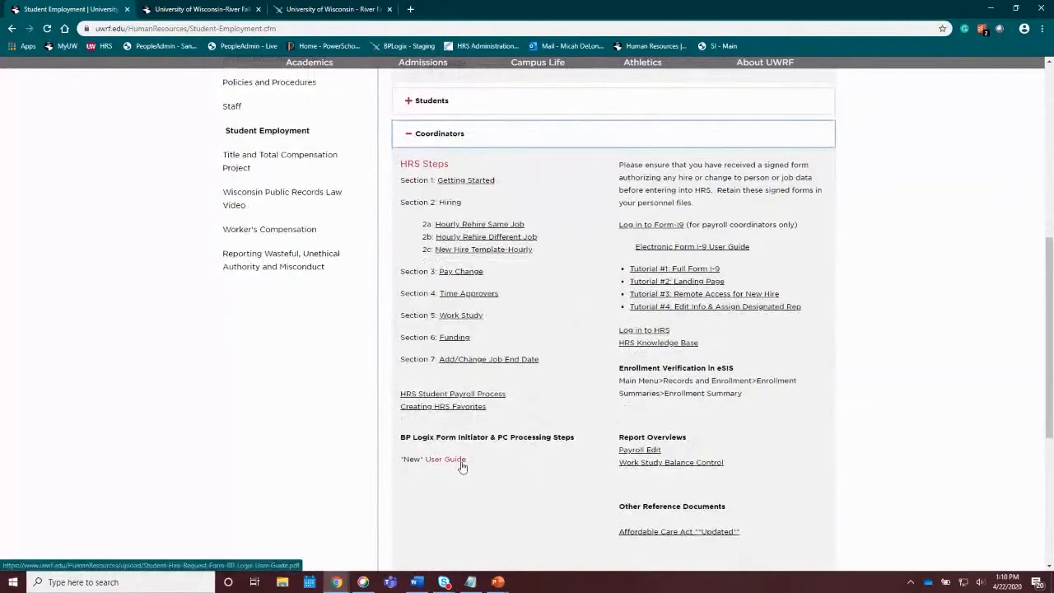
Return to the Hiring Managers section and locate its BP Logix user guide and the Student Help Hiring Request Form link
scroll(579, 431, up, 1)
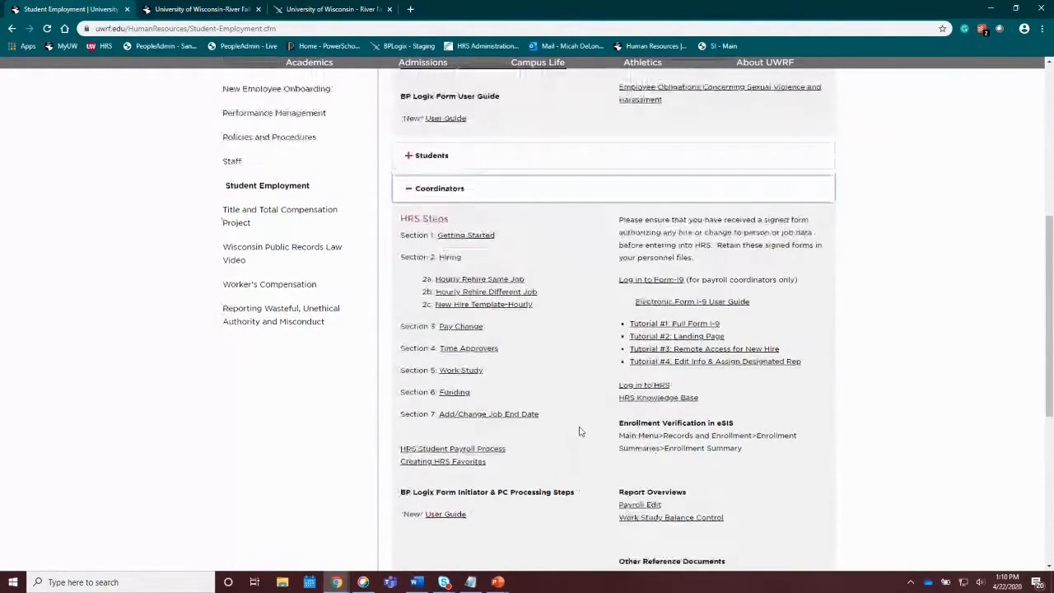
scroll(578, 431, up, 1)
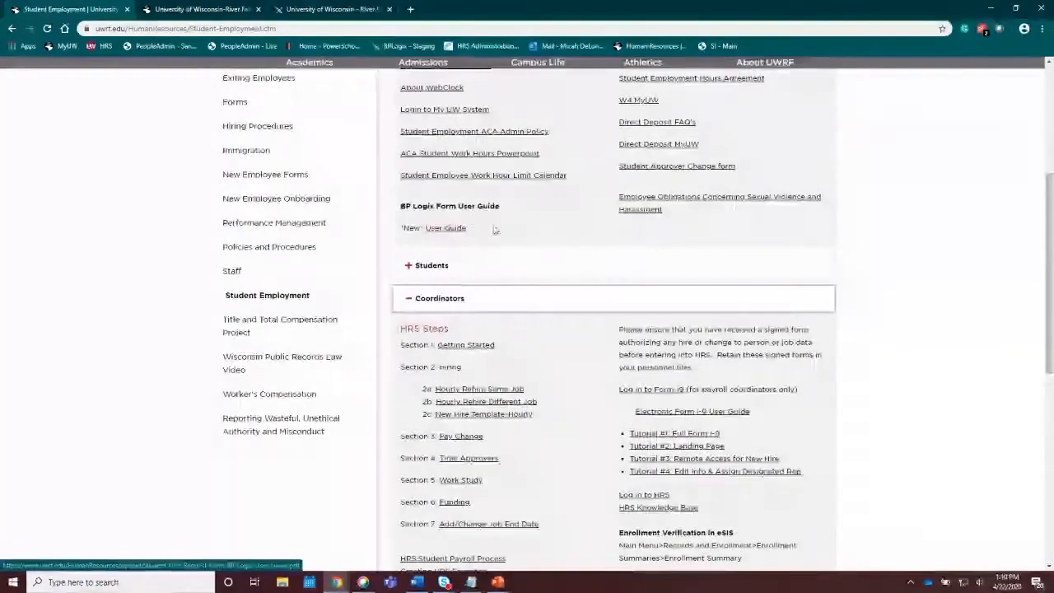
scroll(562, 221, up, 3)
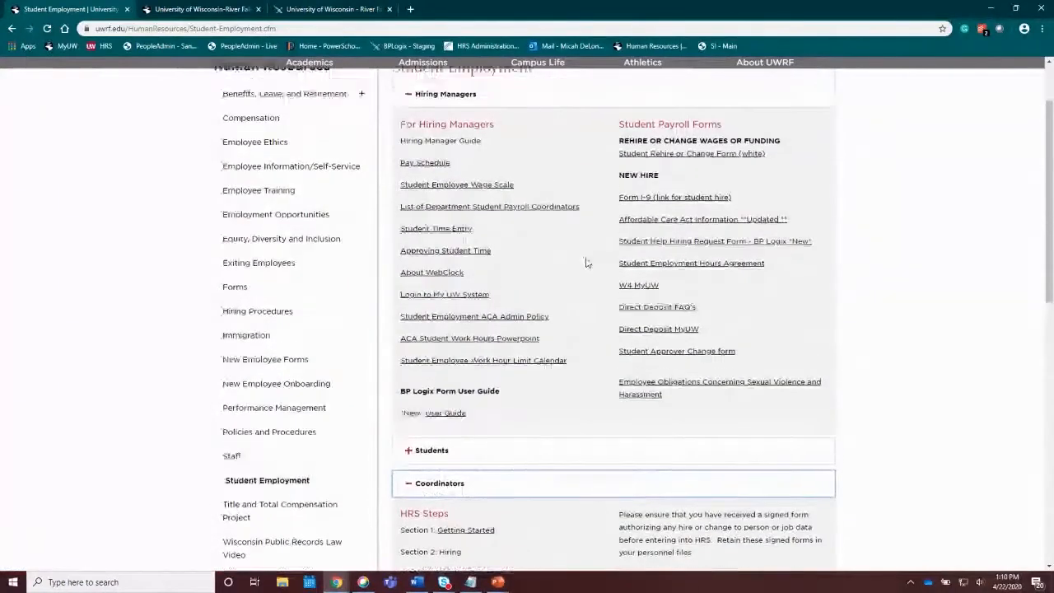
scroll(587, 262, down, 1)
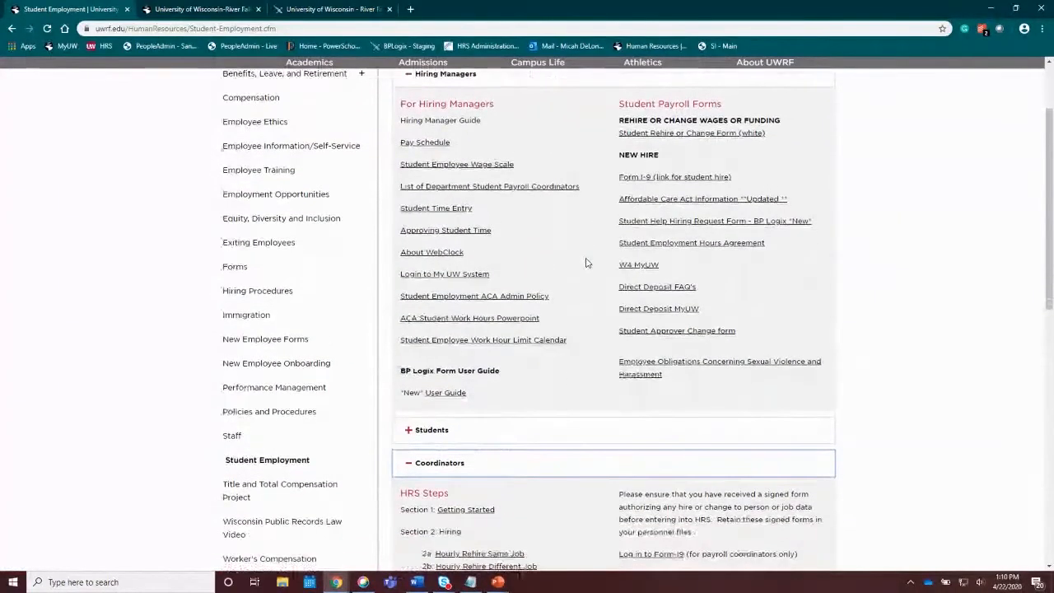
scroll(586, 262, up, 1)
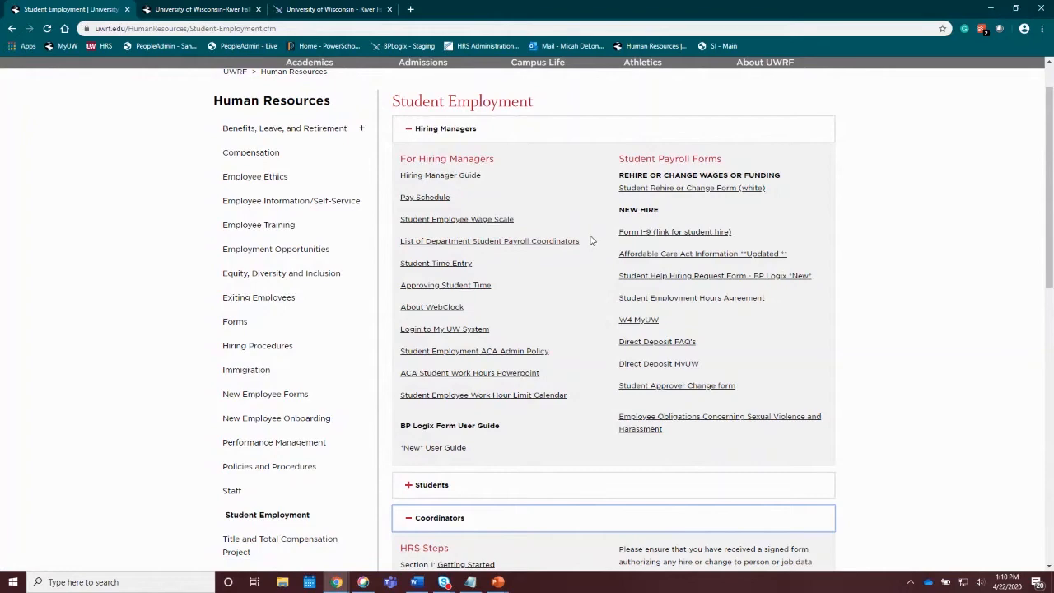
scroll(590, 237, up, 1)
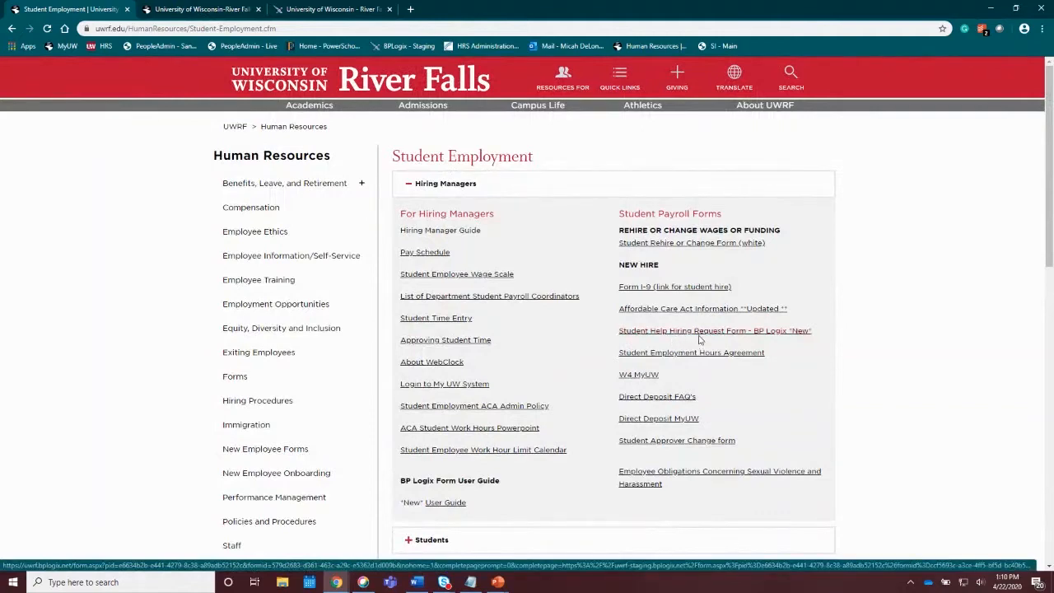
From the UWRF home page, open the Faculty/Staff resources and go on to the BP Logix workspace
click(219, 14)
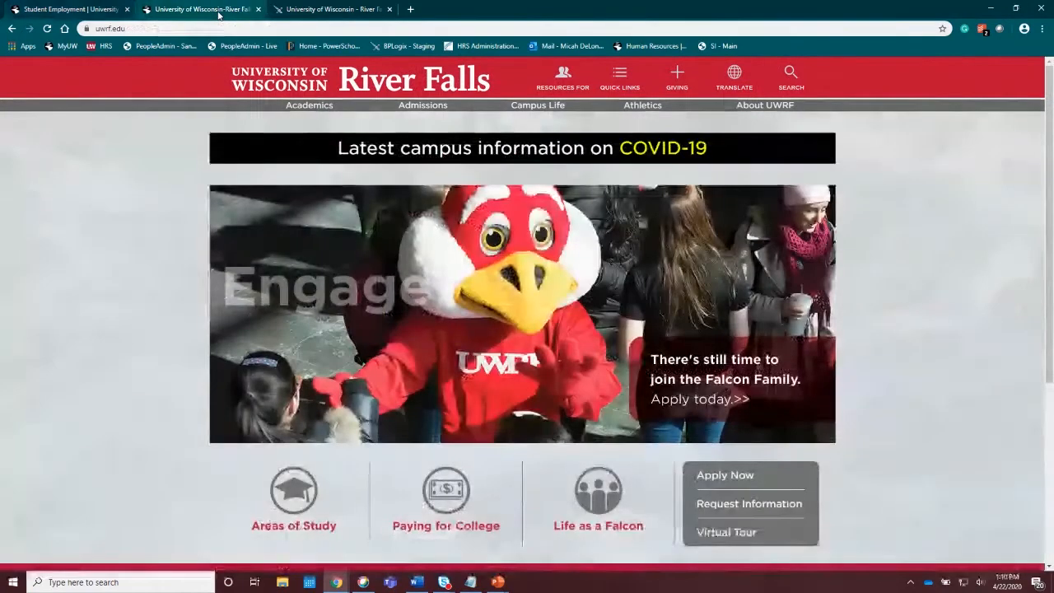
mouse_move(576, 76)
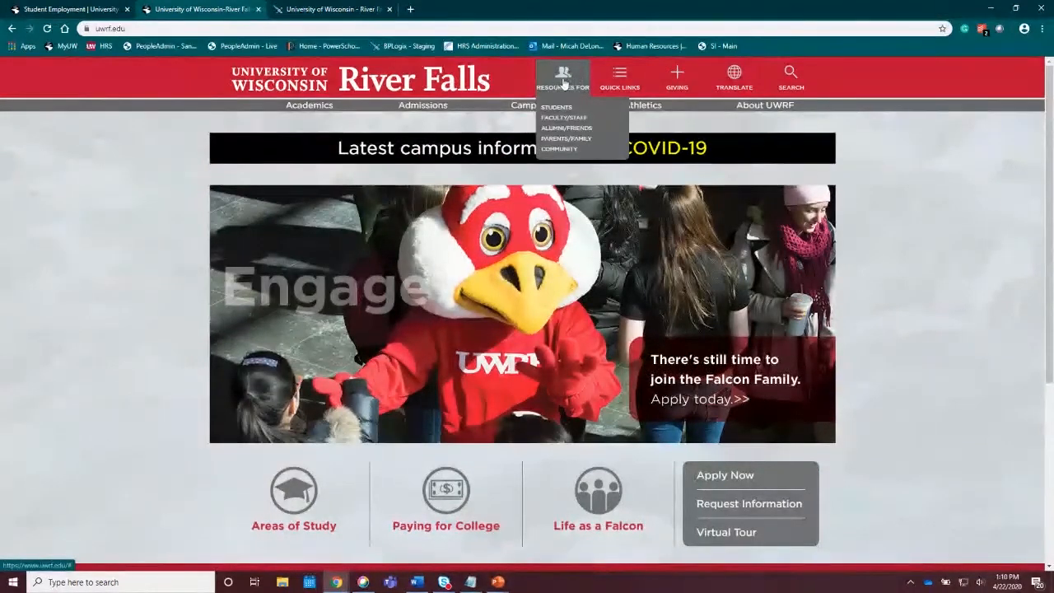
click(563, 83)
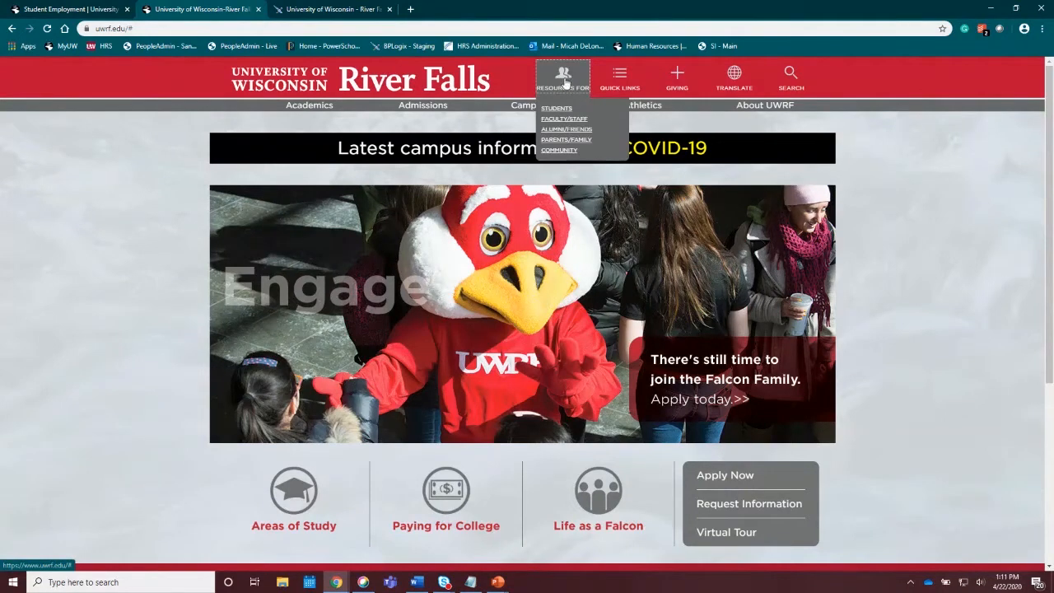
click(568, 120)
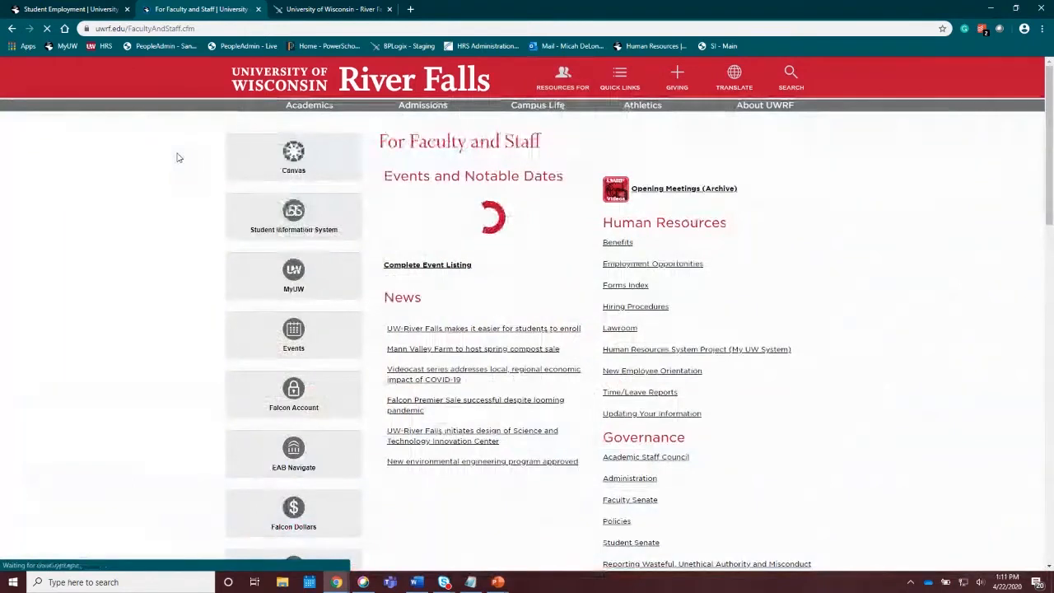
scroll(176, 158, down, 5)
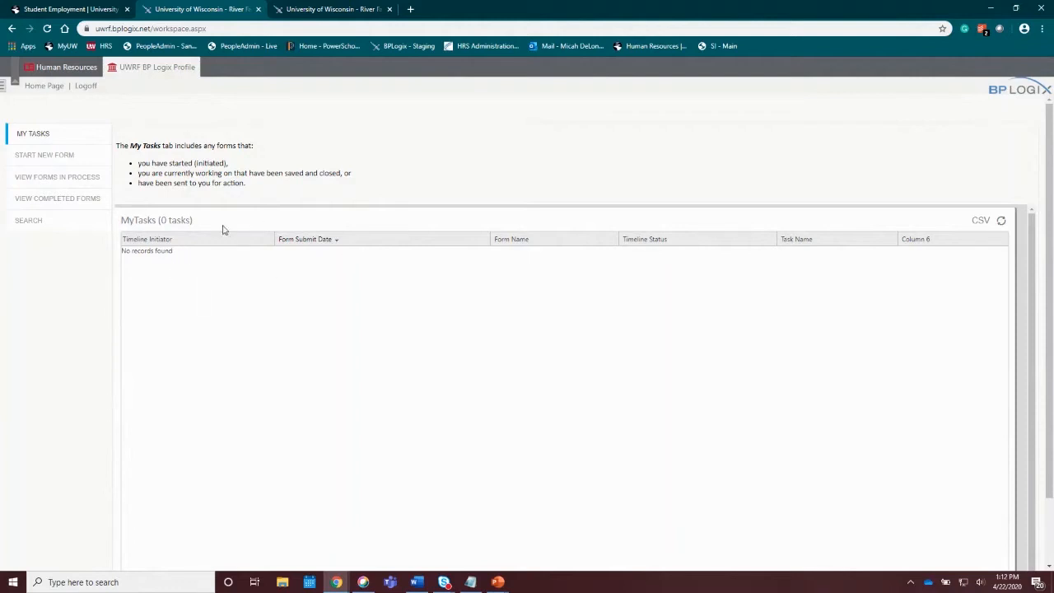
Open a new Student Help Hiring Request from the Human Resources forms and close it without filling it in
click(60, 158)
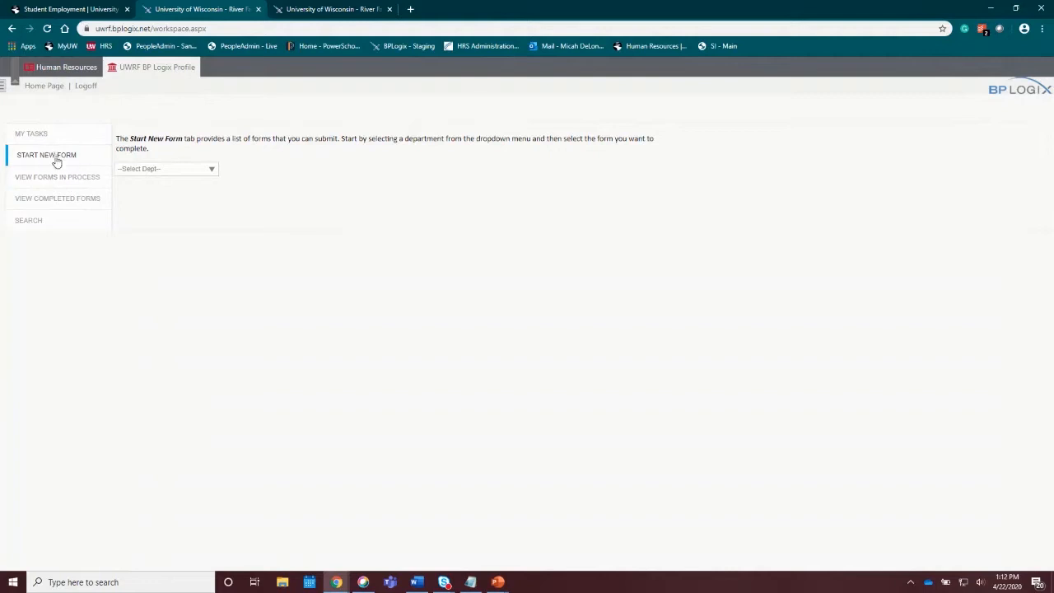
click(203, 172)
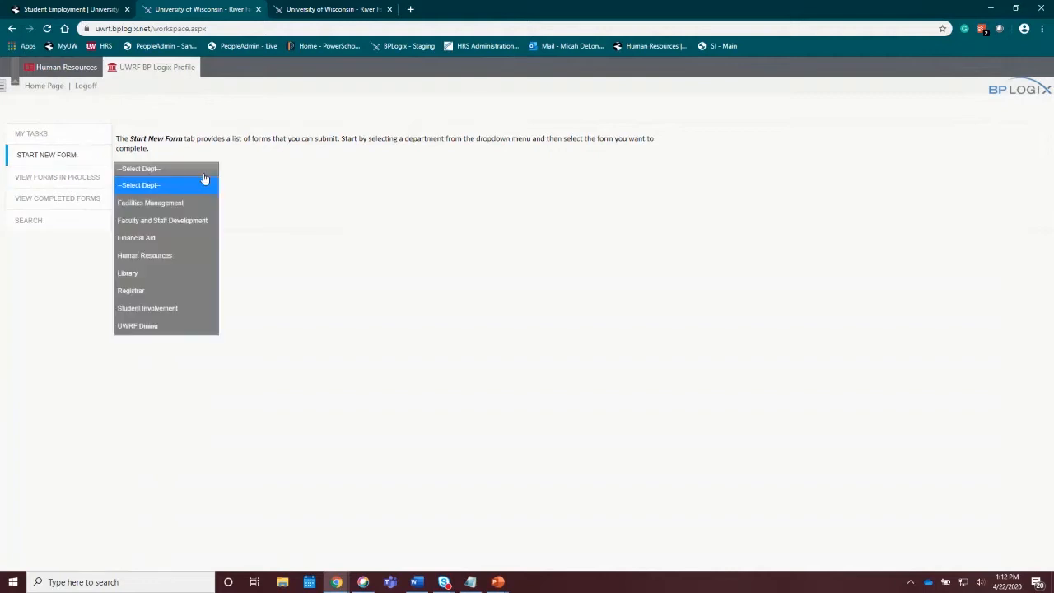
click(197, 259)
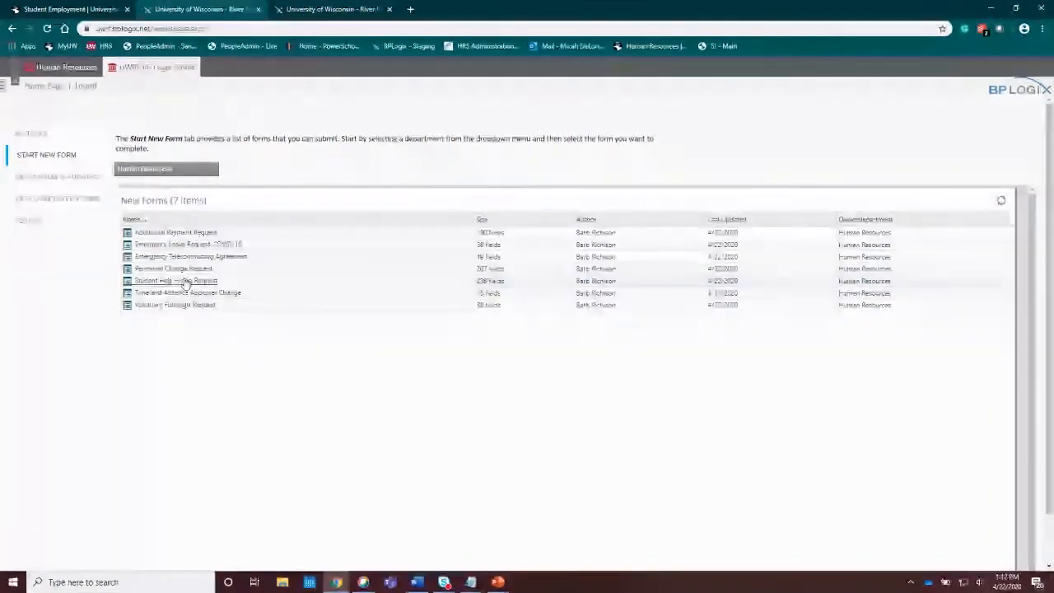
click(189, 282)
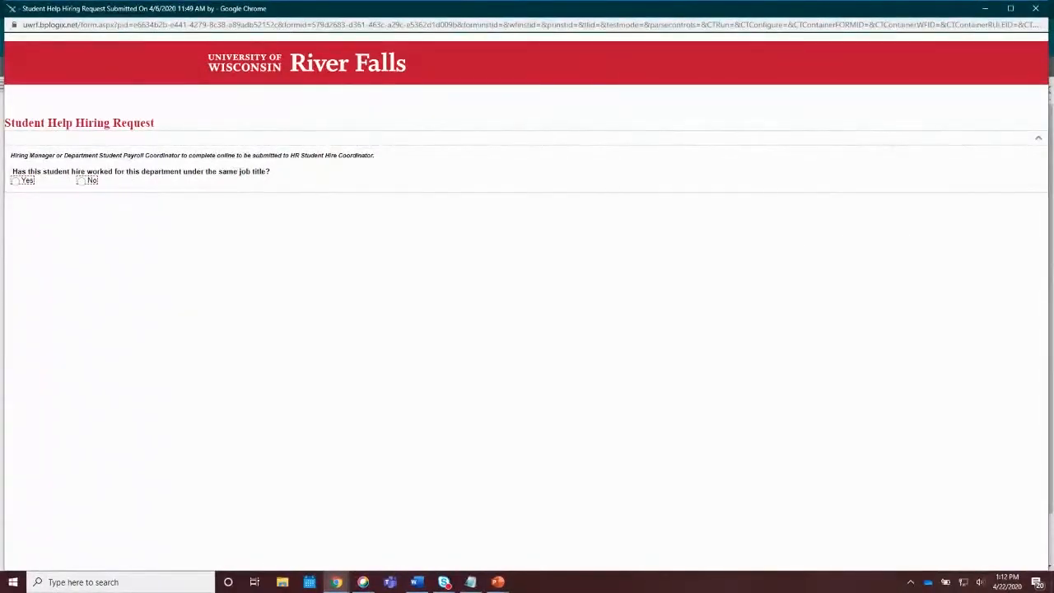
click(1038, 8)
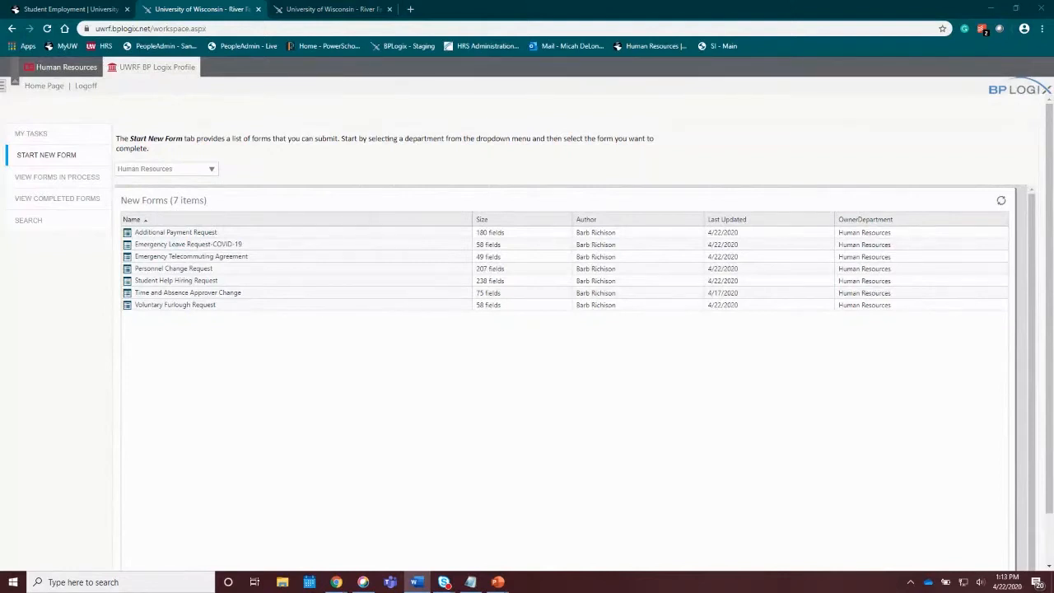
In the staging BP Logix workspace, start a new Student Help Hiring Request from the Human Resources department's forms
click(310, 9)
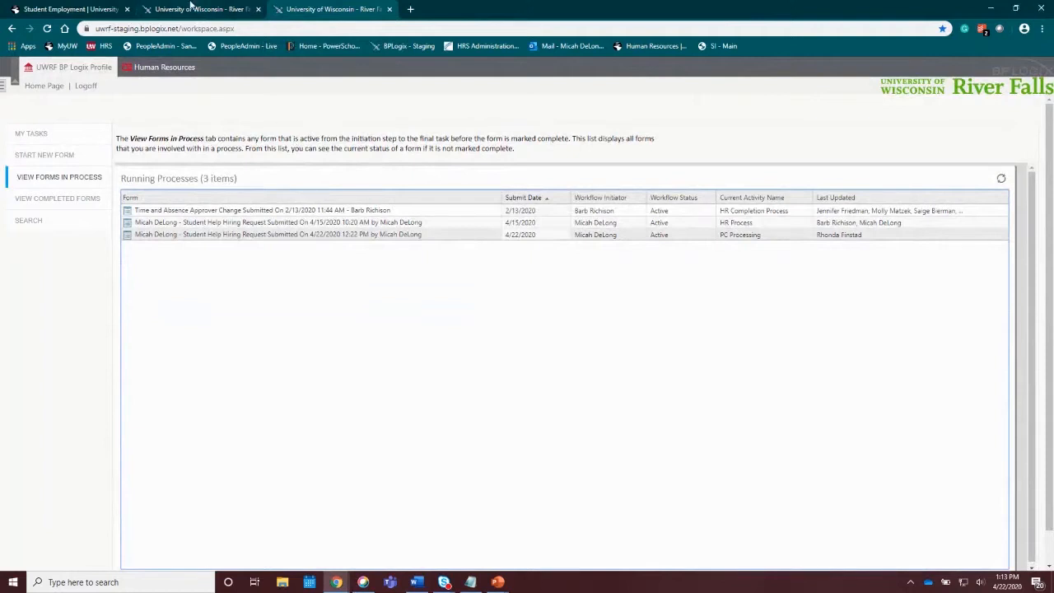
click(47, 156)
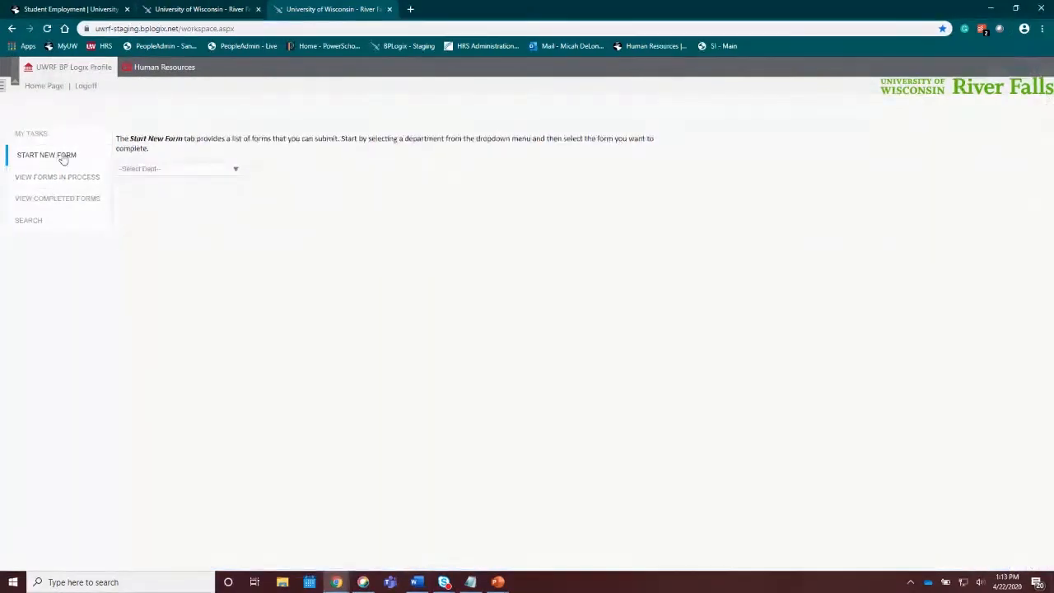
click(178, 168)
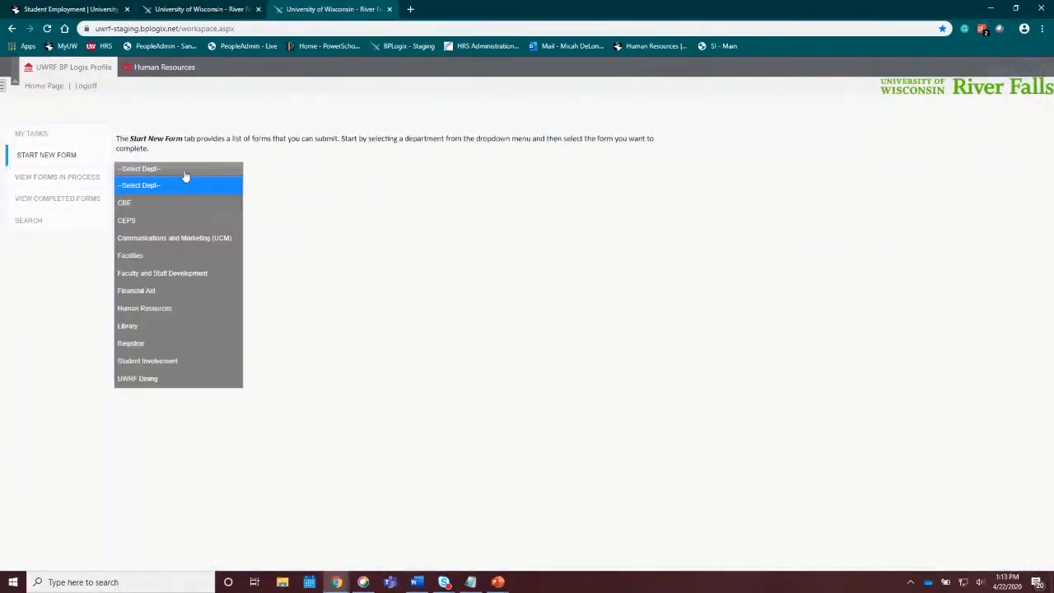
click(175, 308)
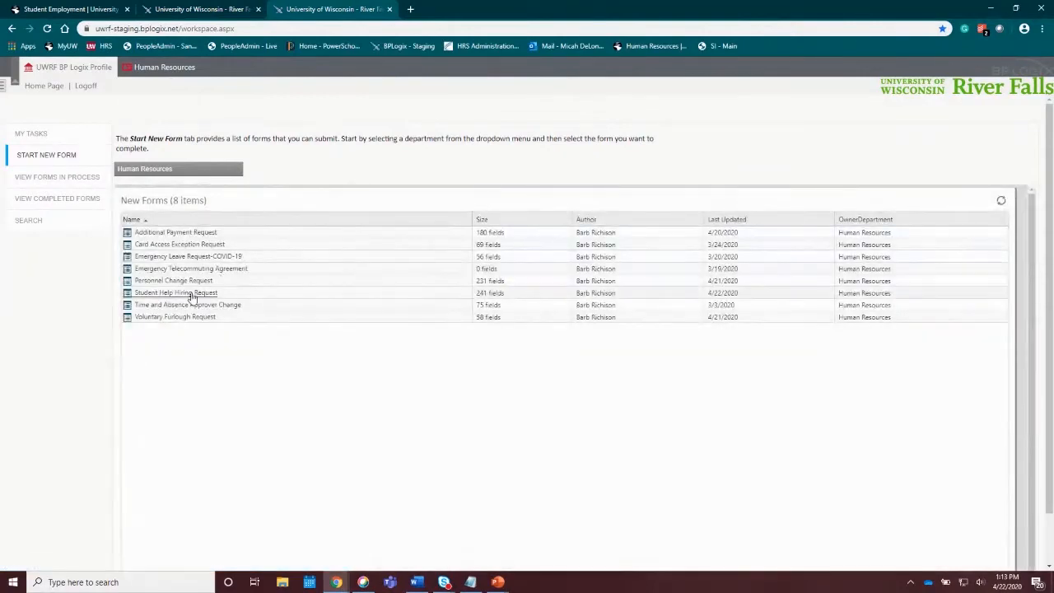
click(189, 293)
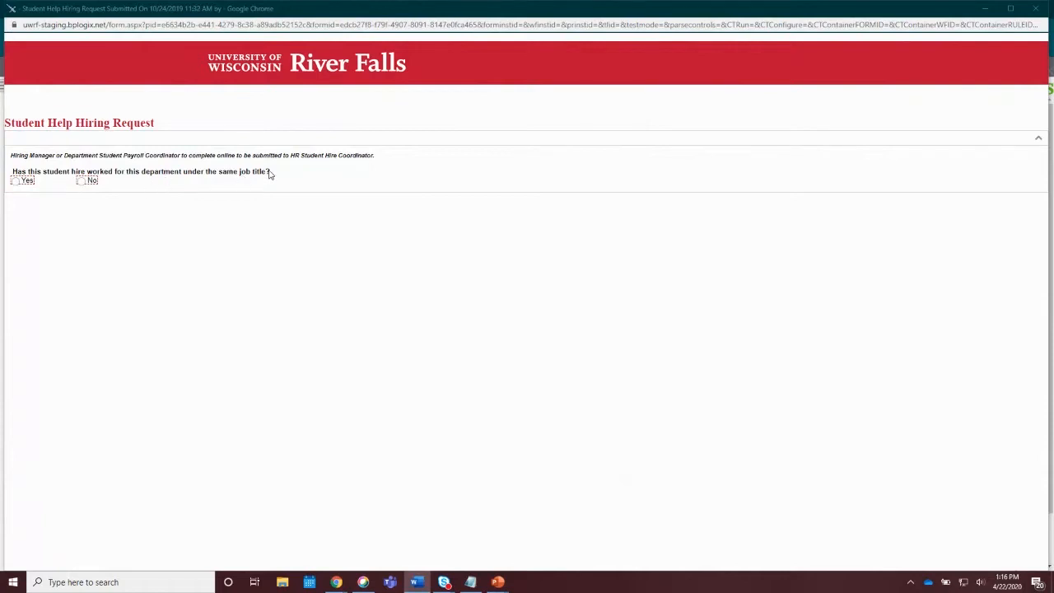
Try answering Yes to whether the student worked for this department under the same job title, and set the answer to No
click(16, 184)
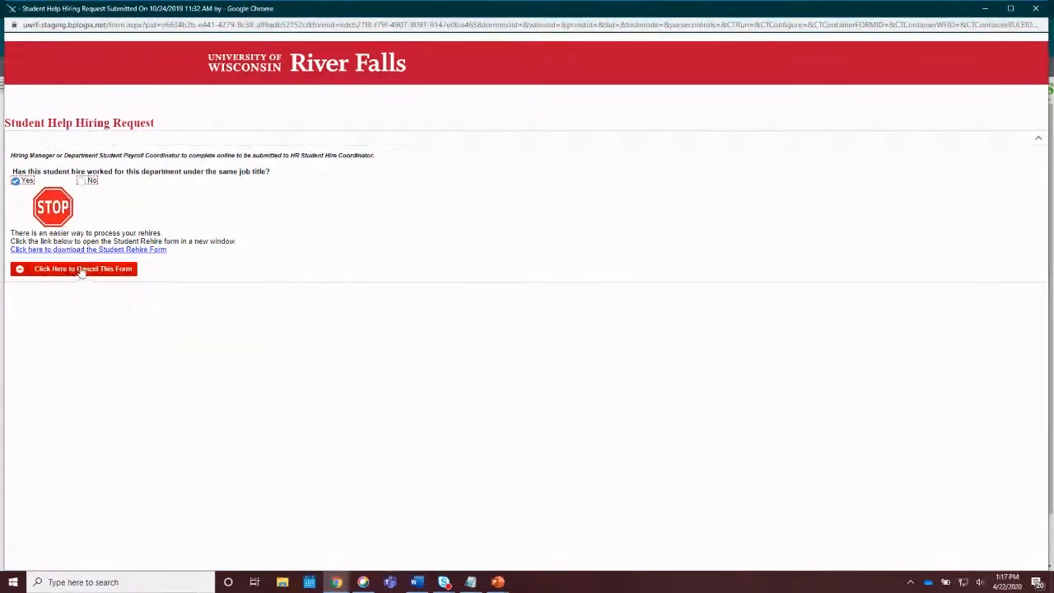
click(81, 181)
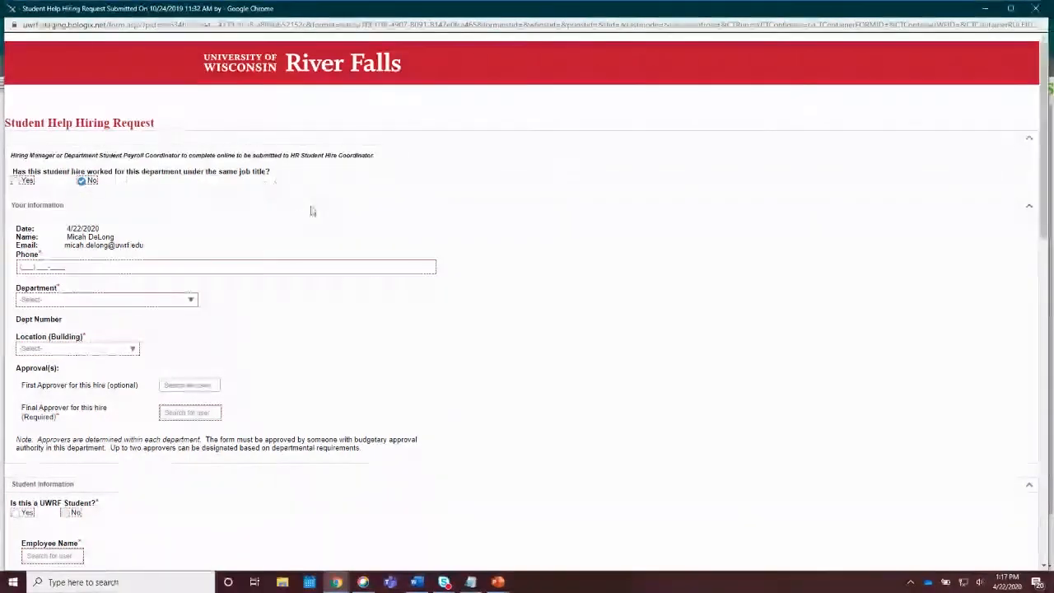
Enter the initiator's phone number in the Your Information section
scroll(310, 209, down, 1)
scroll(216, 182, down, 1)
scroll(216, 182, up, 1)
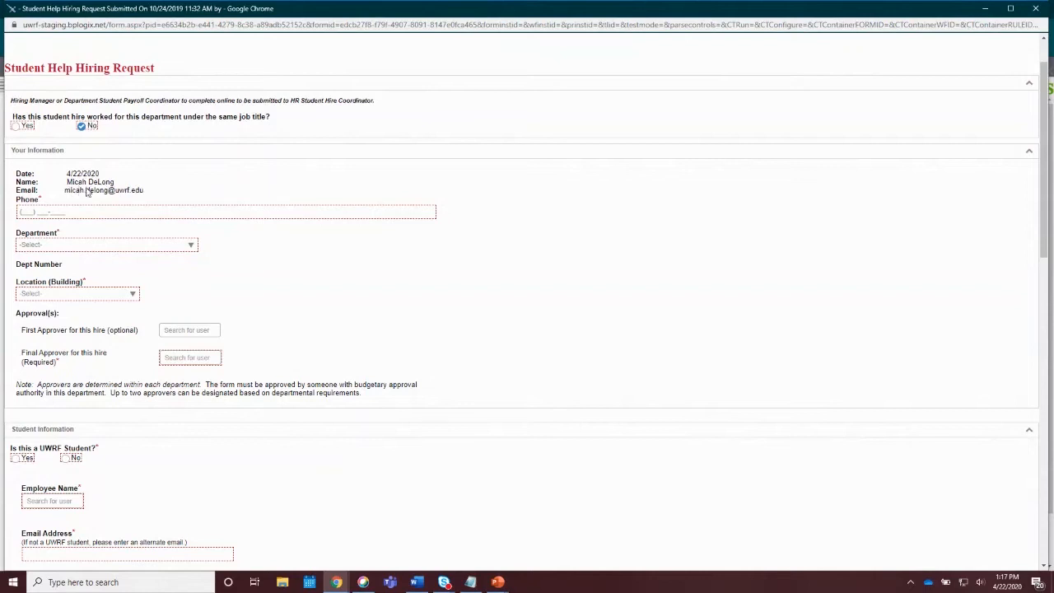
click(21, 211)
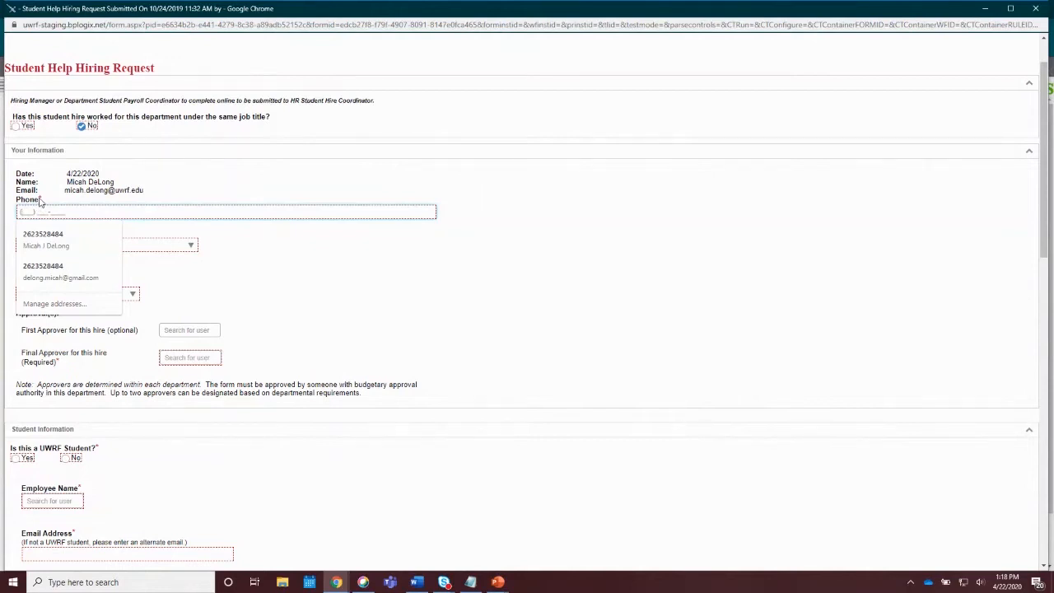
click(136, 233)
Set the department in the Your Information section to Human Resources
click(158, 247)
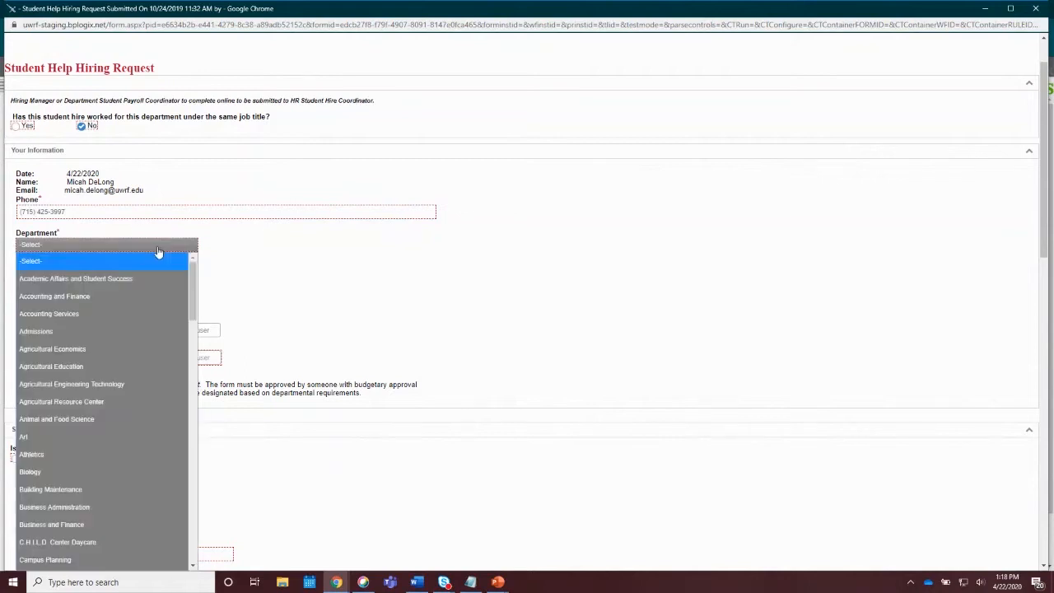
scroll(168, 335, down, 10)
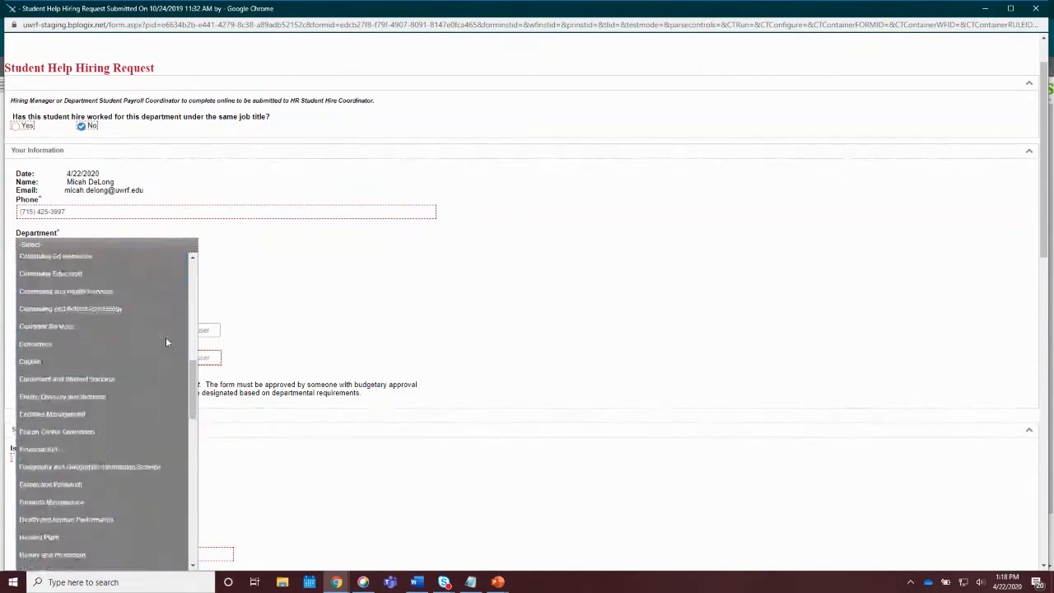
scroll(165, 341, down, 2)
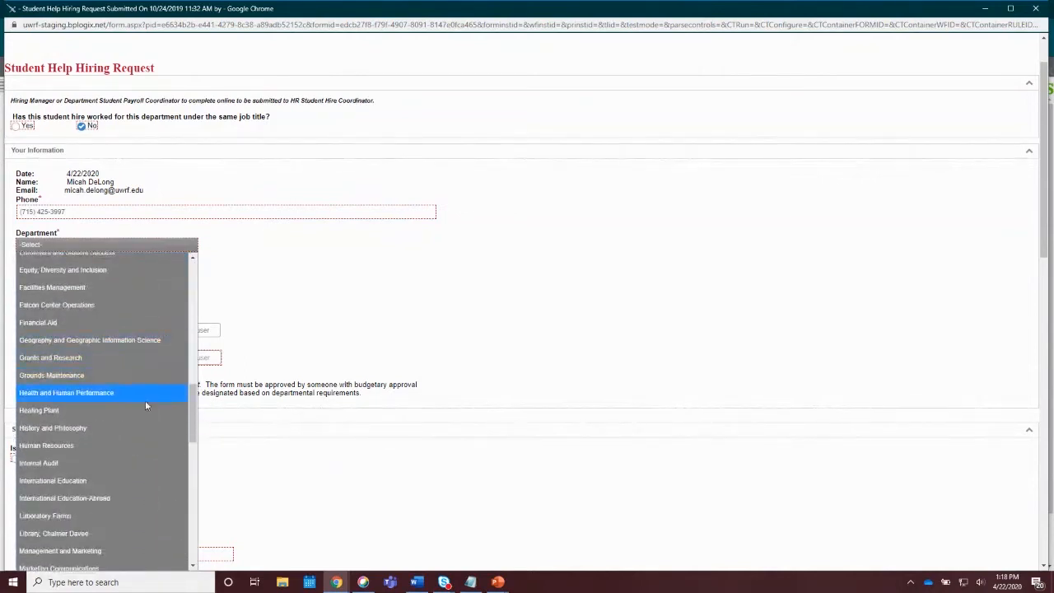
click(129, 447)
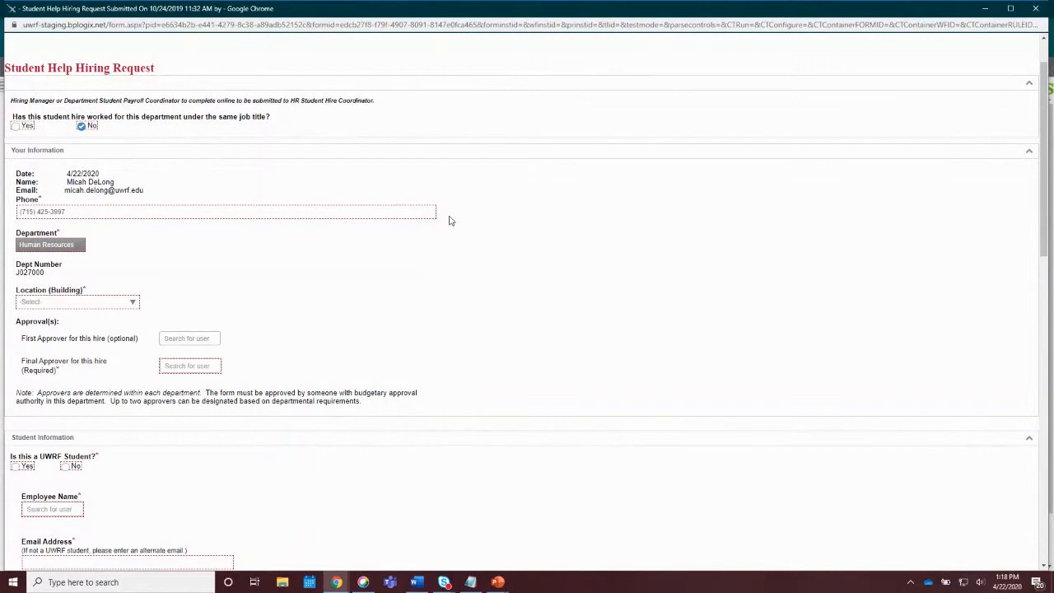
Set the hire's building location to North Hall
scroll(442, 250, down, 1)
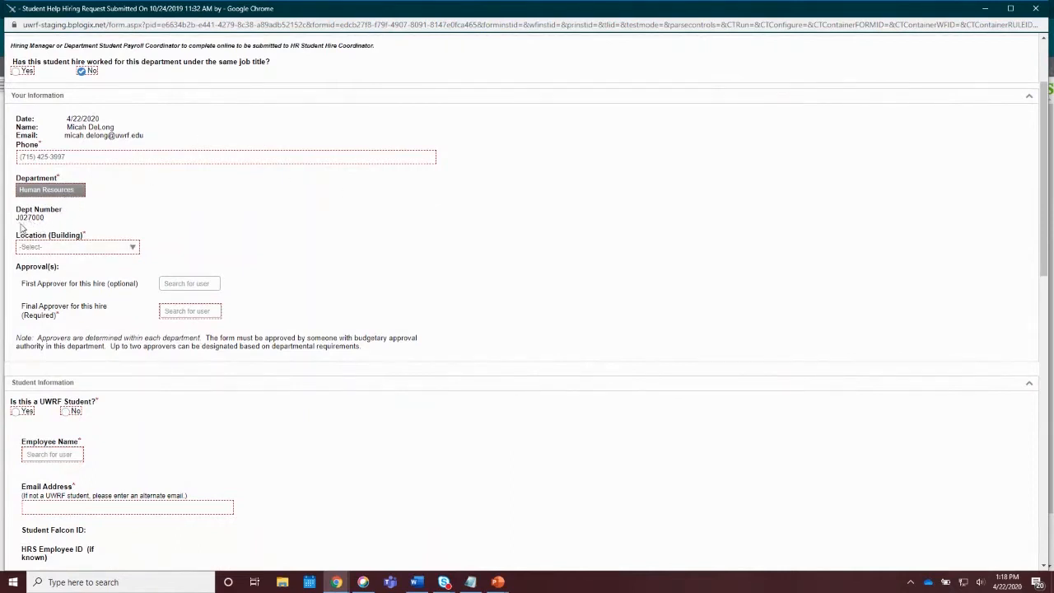
click(129, 250)
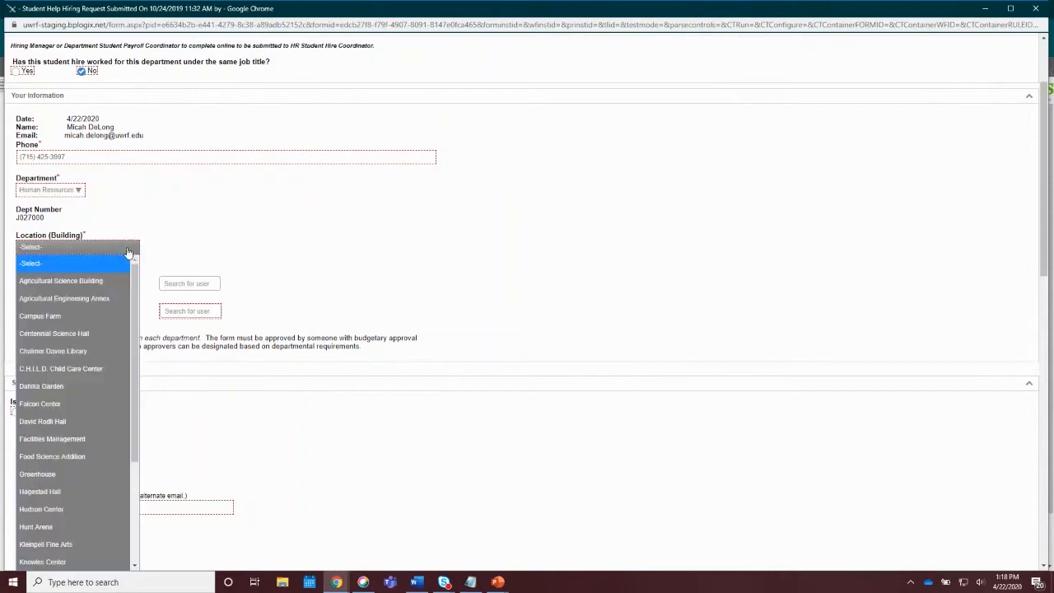
scroll(131, 330, down, 1)
scroll(131, 330, down, 3)
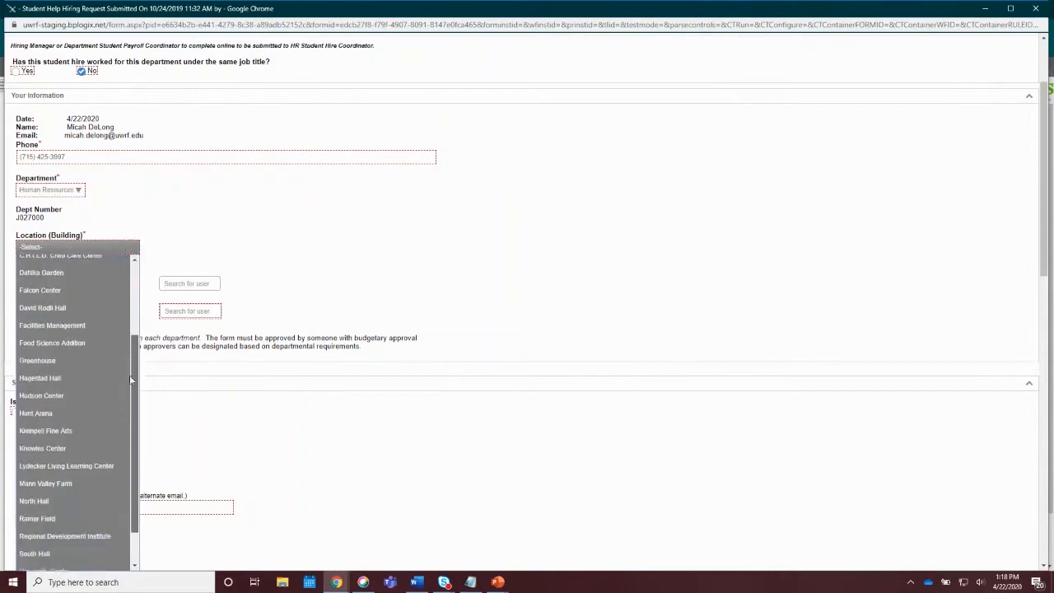
click(71, 457)
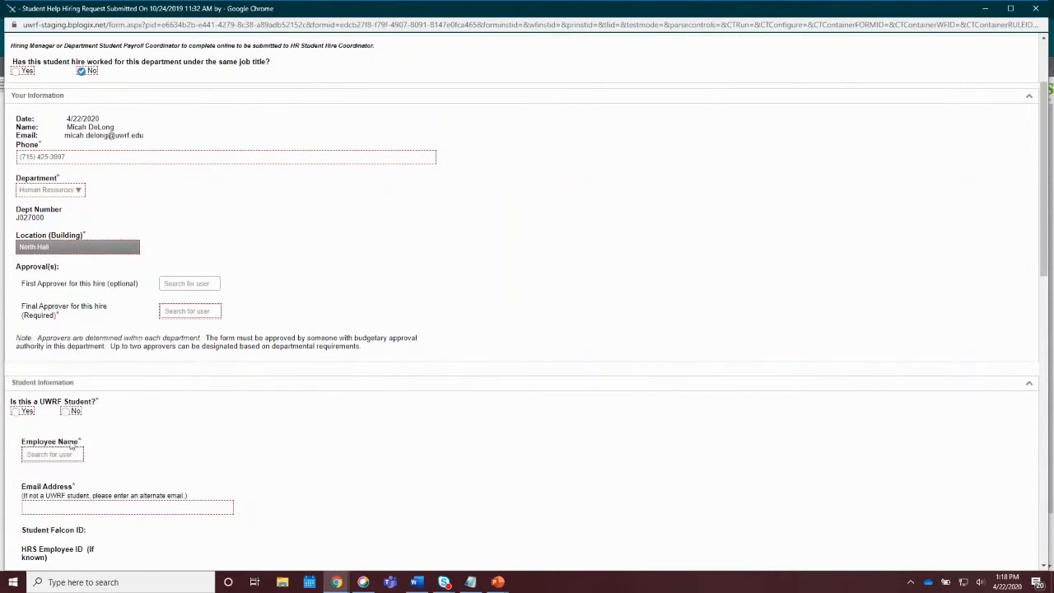
Try assigning the initiator as the optional first approver, found by first name, and remove that selection
scroll(247, 232, down, 1)
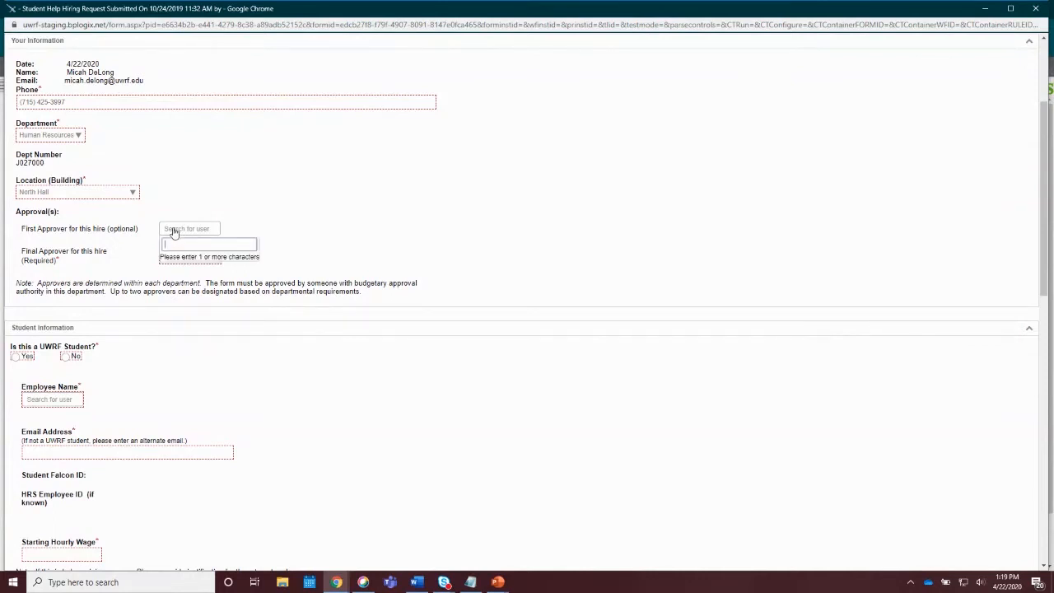
click(195, 231)
text(Micah)
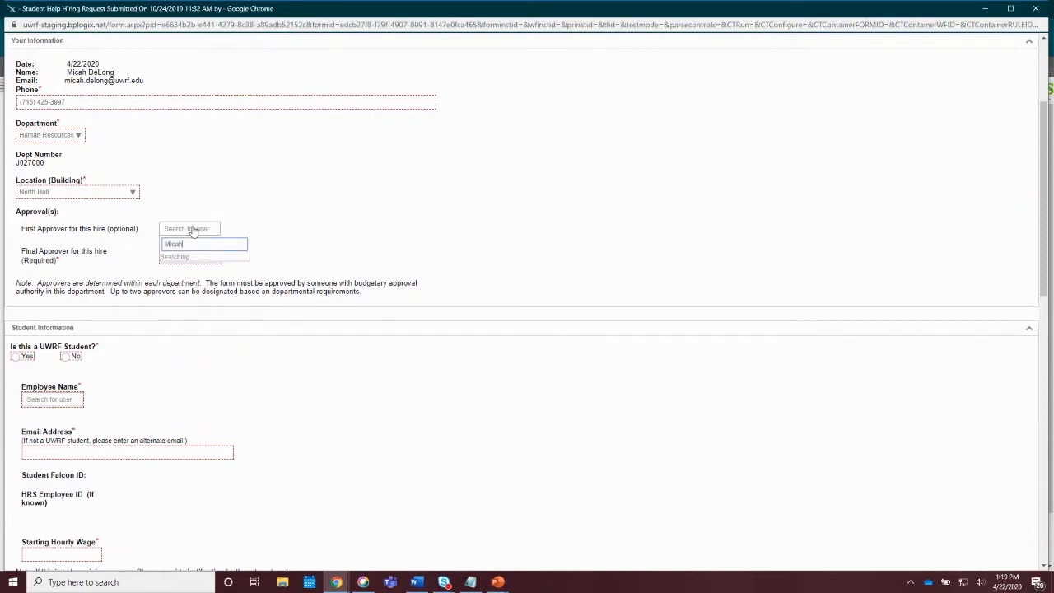
click(255, 268)
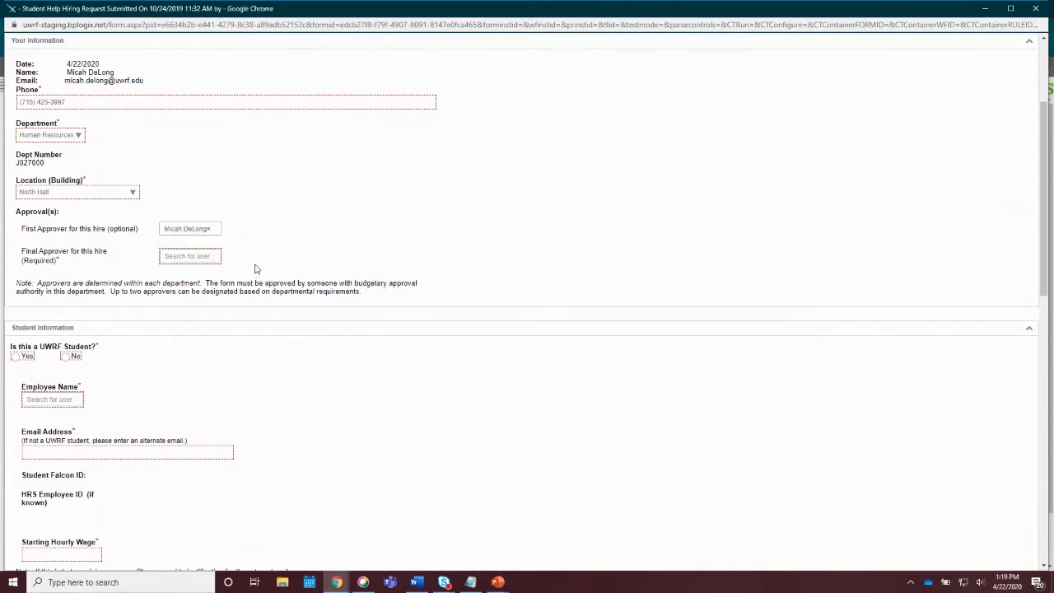
click(196, 257)
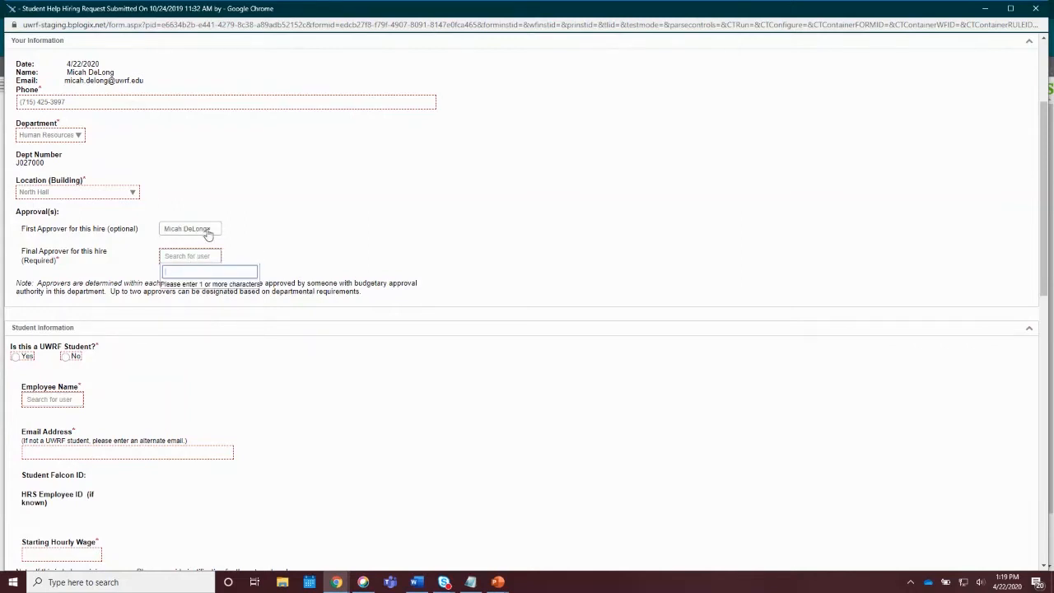
click(209, 229)
click(291, 257)
Search by first name and assign the initiator as the required final approver for this hire
click(188, 258)
text(Micah)
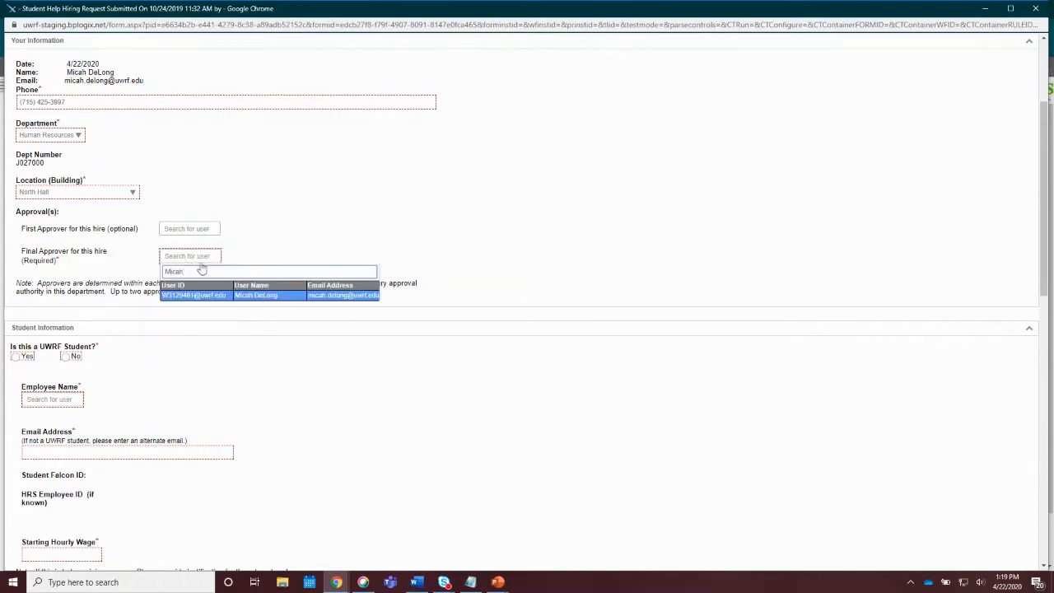
click(264, 299)
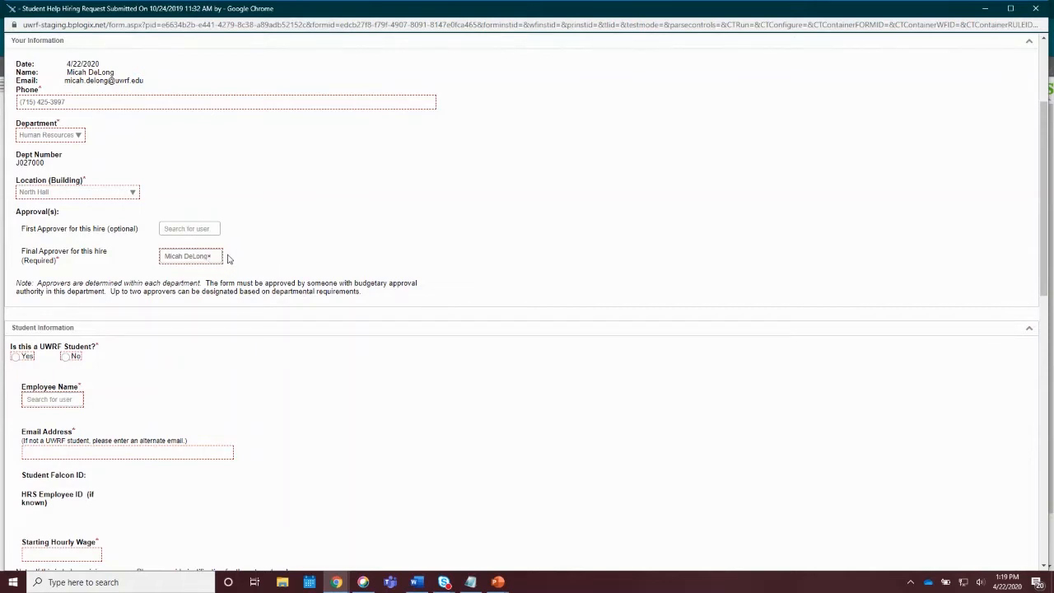
Try assigning a different staff member as the optional first approver, and clear the field again
scroll(329, 280, down, 1)
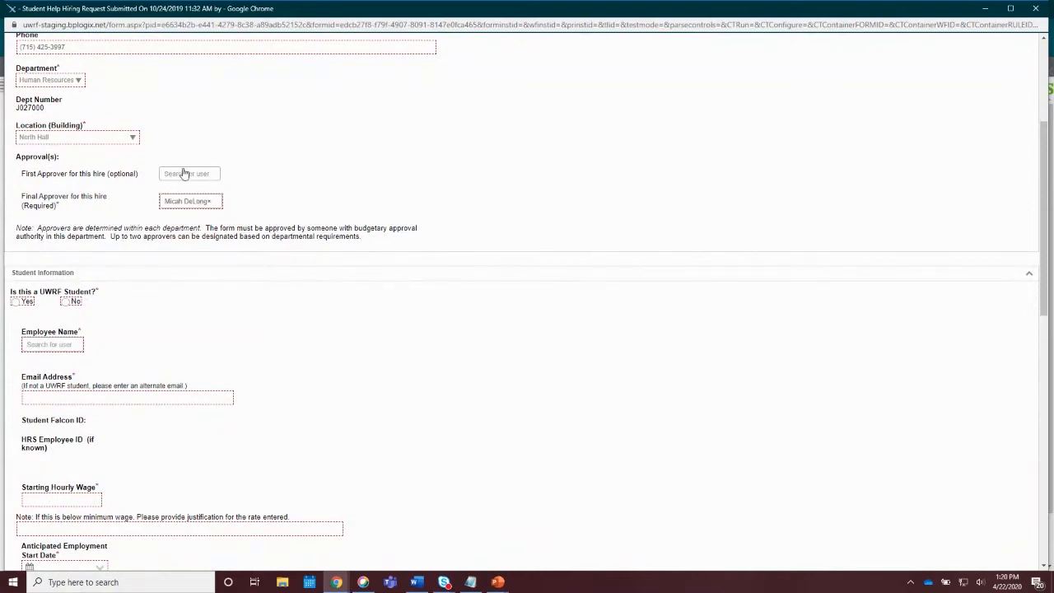
click(187, 175)
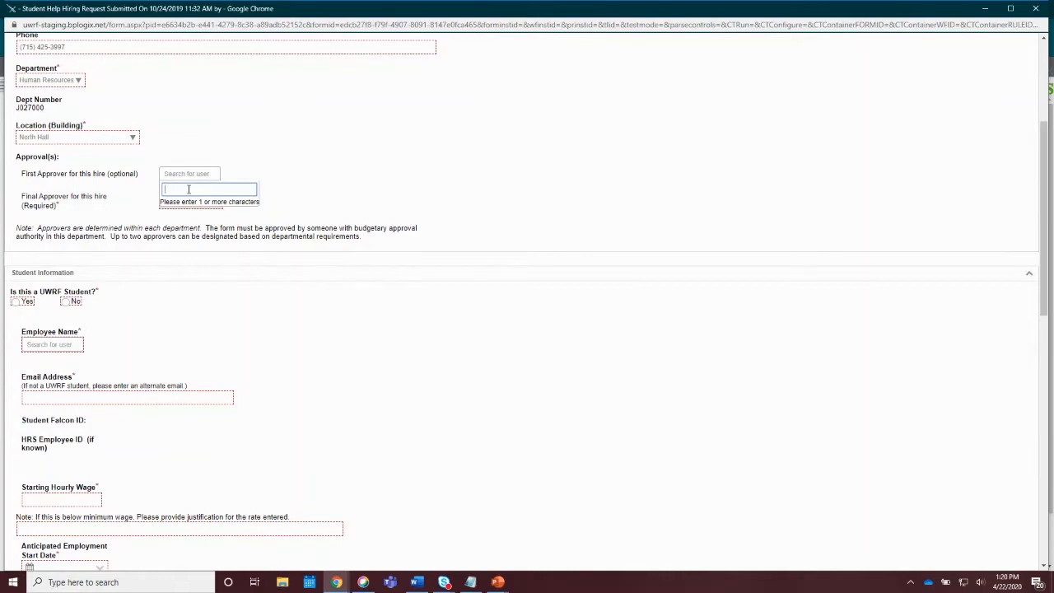
text(Deb)
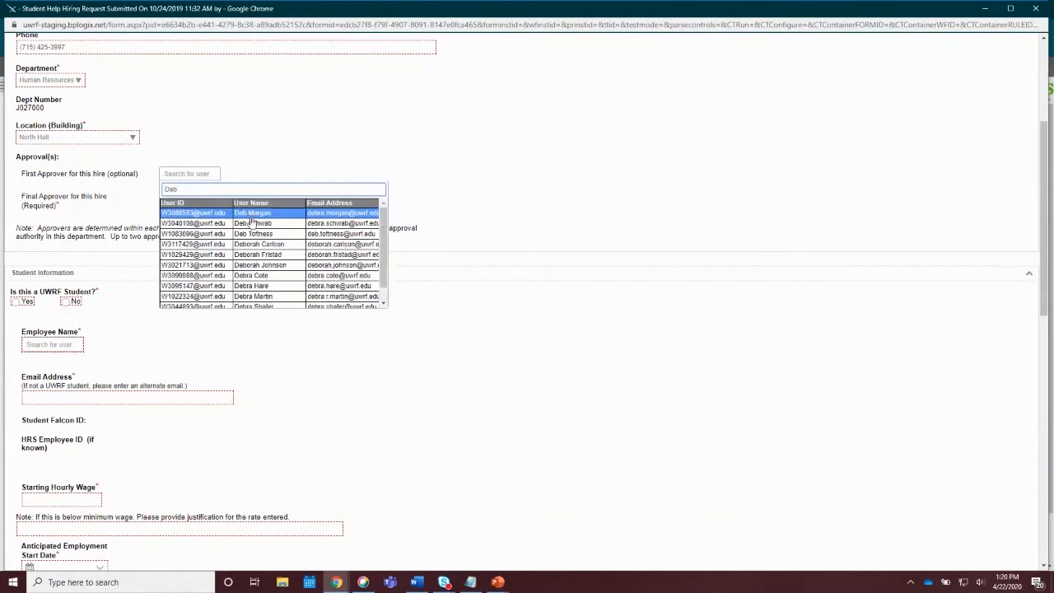
click(255, 224)
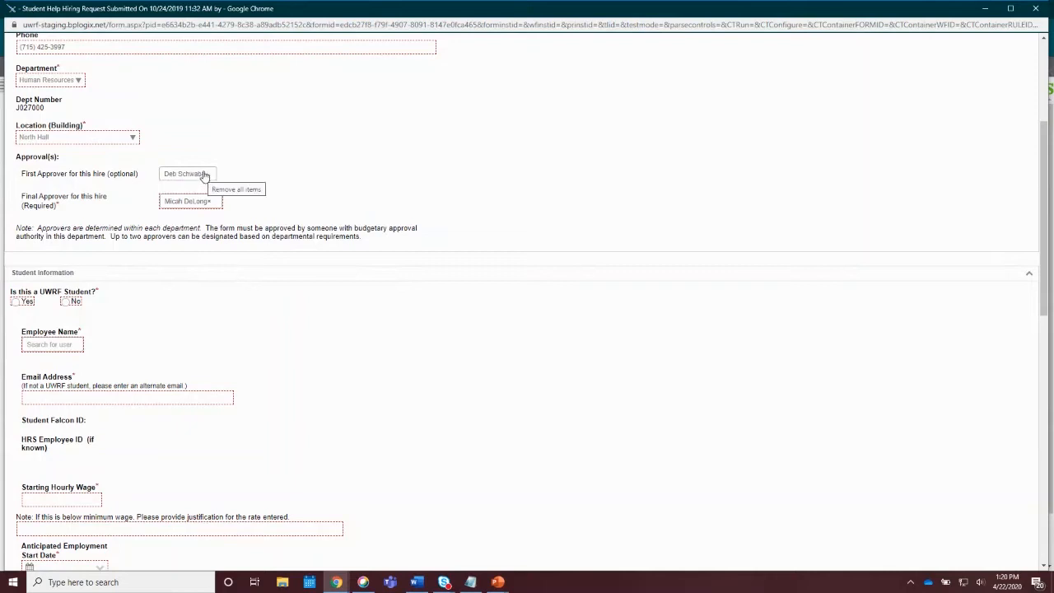
click(204, 174)
click(323, 170)
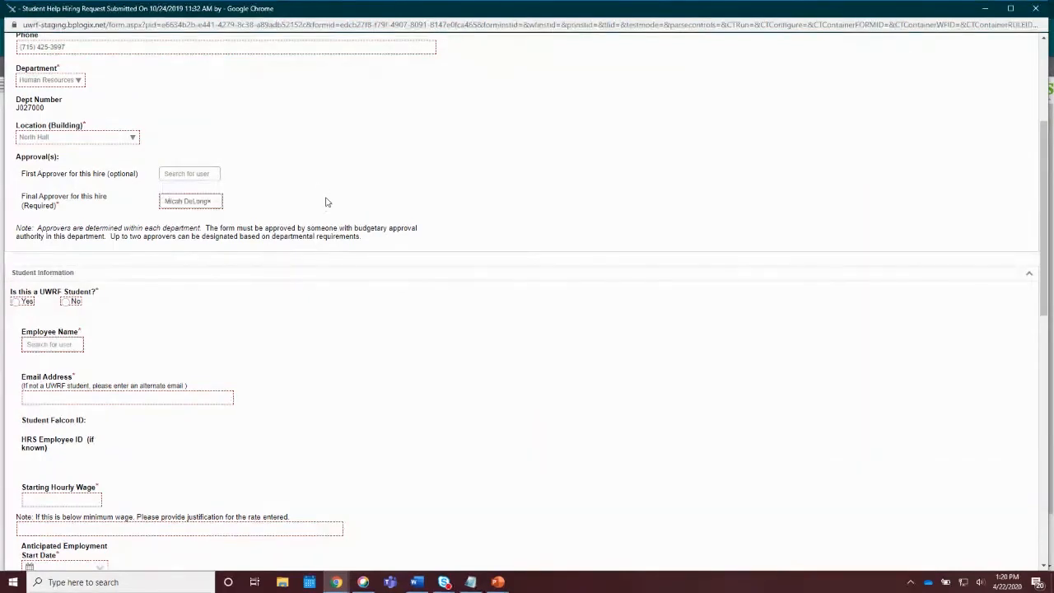
Answer Yes to whether this is a UWRF student and pick the employee from a first-name user search
scroll(318, 197, down, 1)
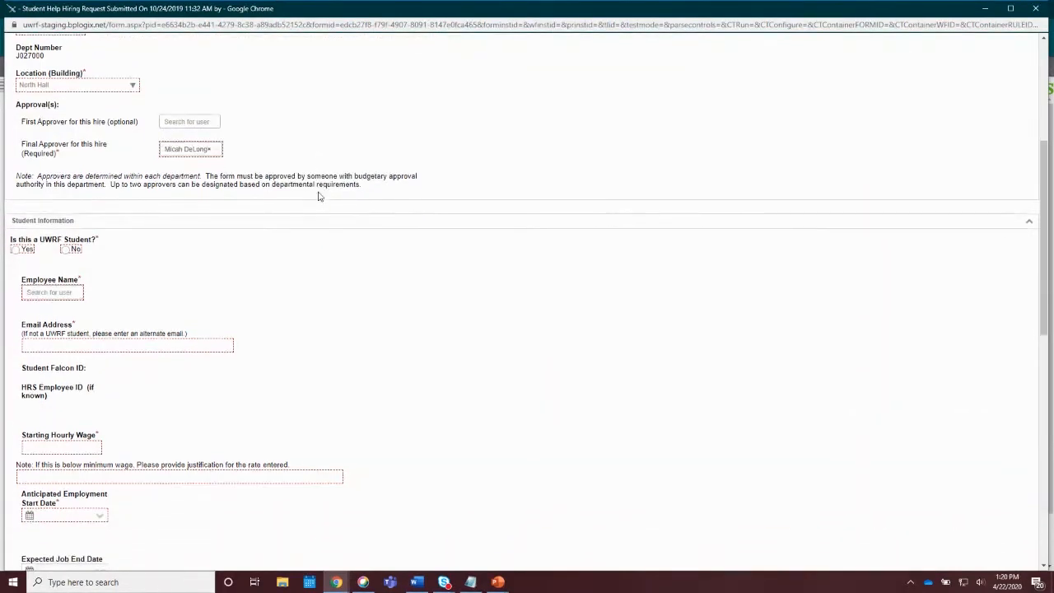
scroll(301, 214, down, 1)
scroll(192, 213, down, 1)
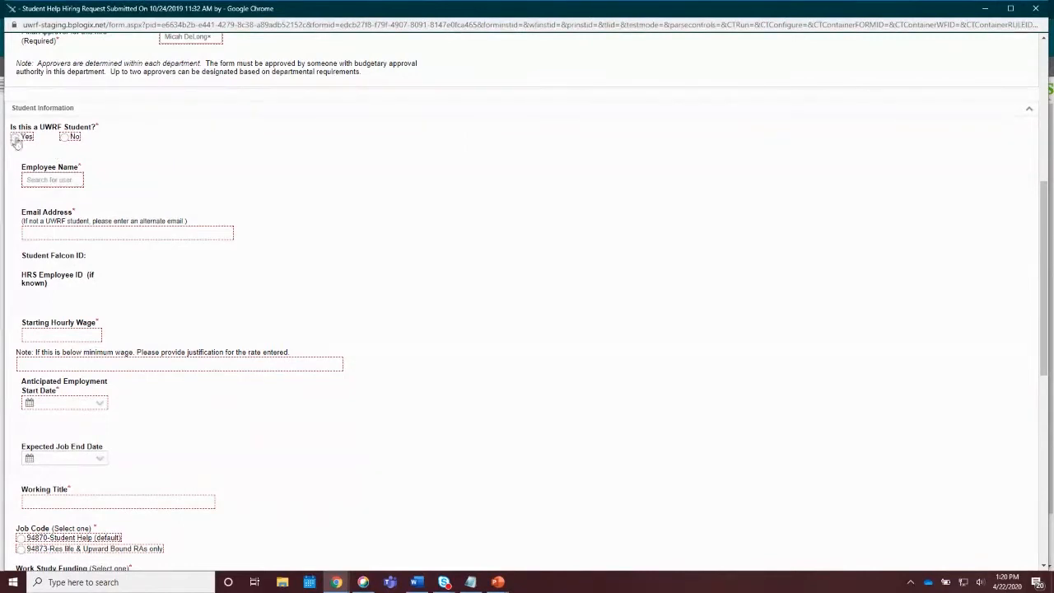
click(15, 138)
click(60, 182)
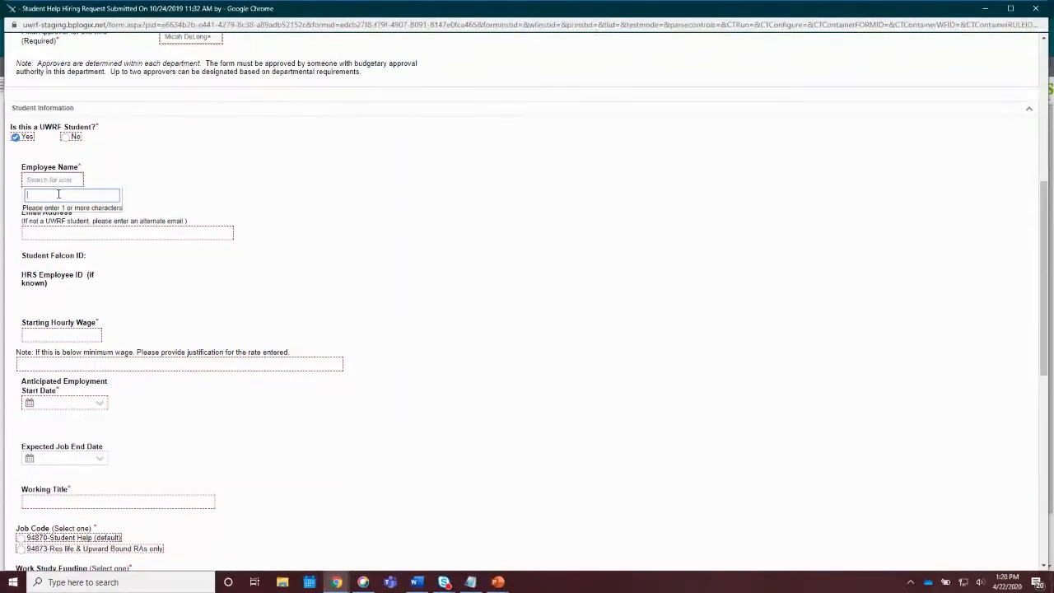
text(Micah)
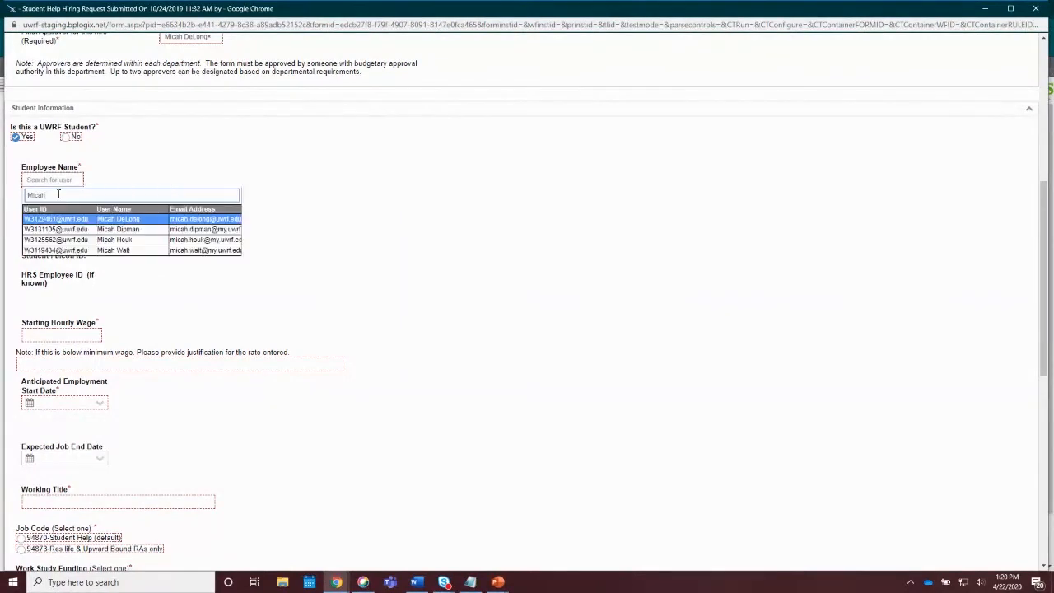
click(116, 221)
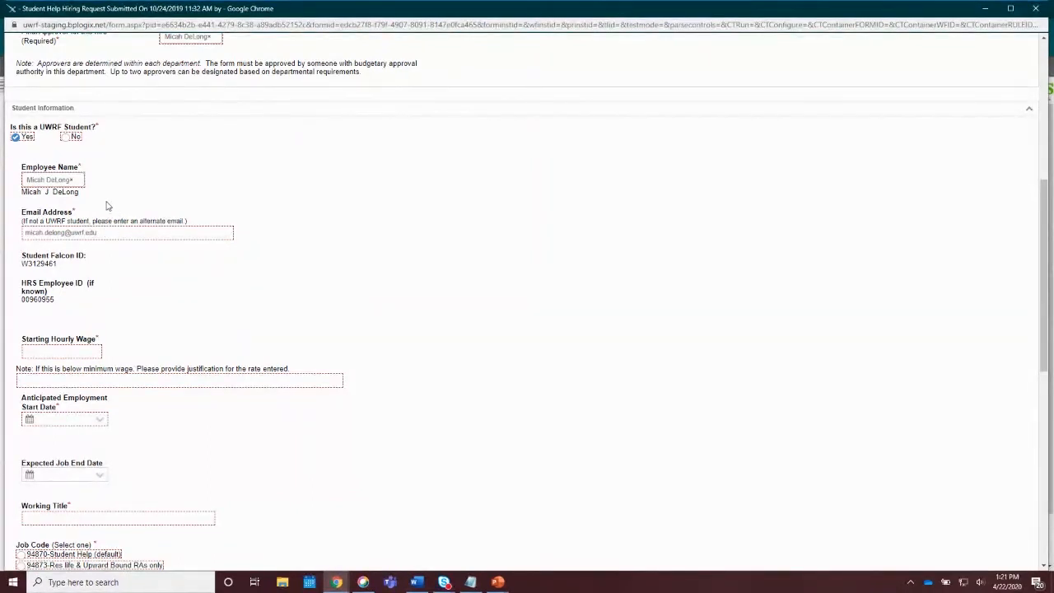
Remove the chosen employee and try searching the employee name field for another first name
click(70, 181)
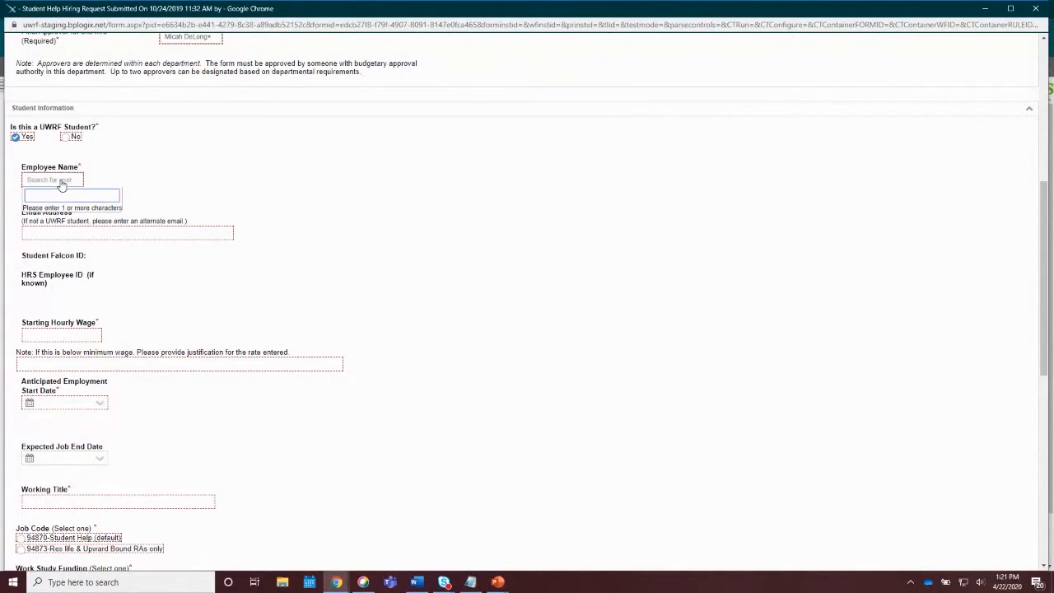
text(Heather)
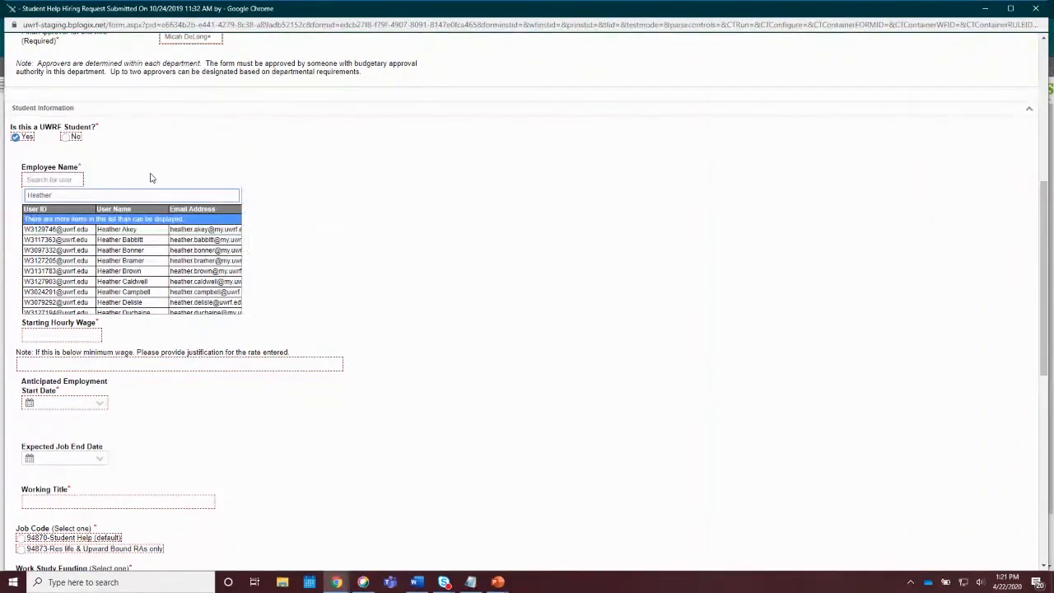
drag(56, 194, 21, 195)
click(116, 180)
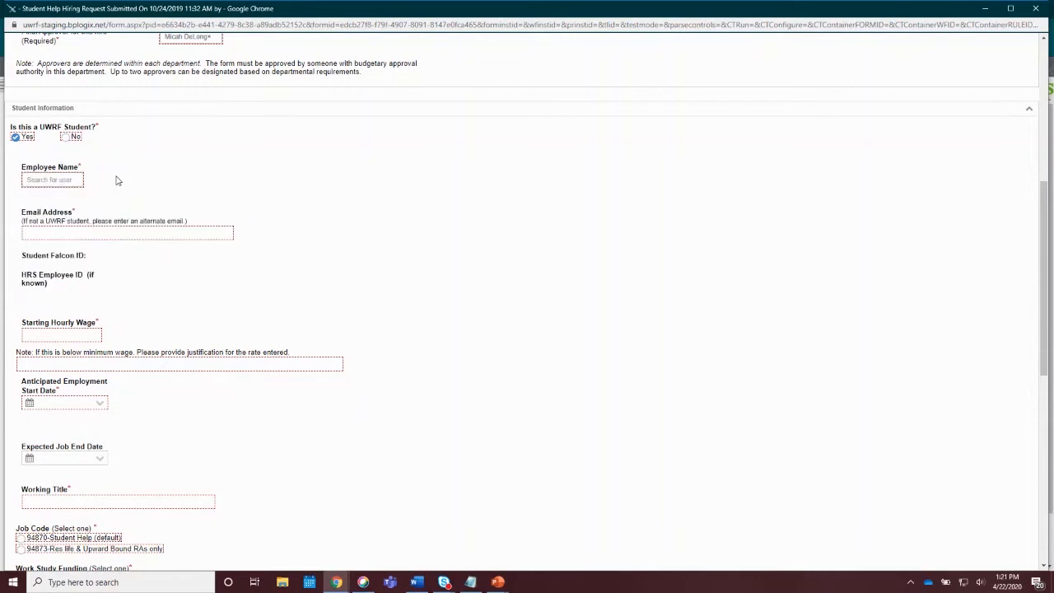
Try answering No to the UWRF student question and examine the manual legal name and email fields
click(67, 139)
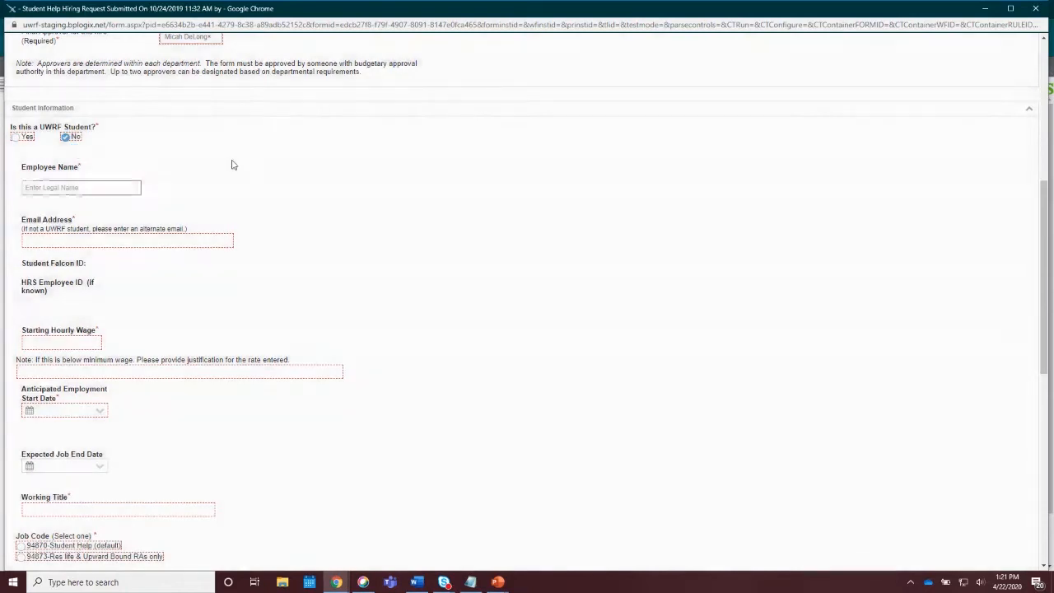
scroll(242, 175, down, 1)
scroll(242, 176, up, 1)
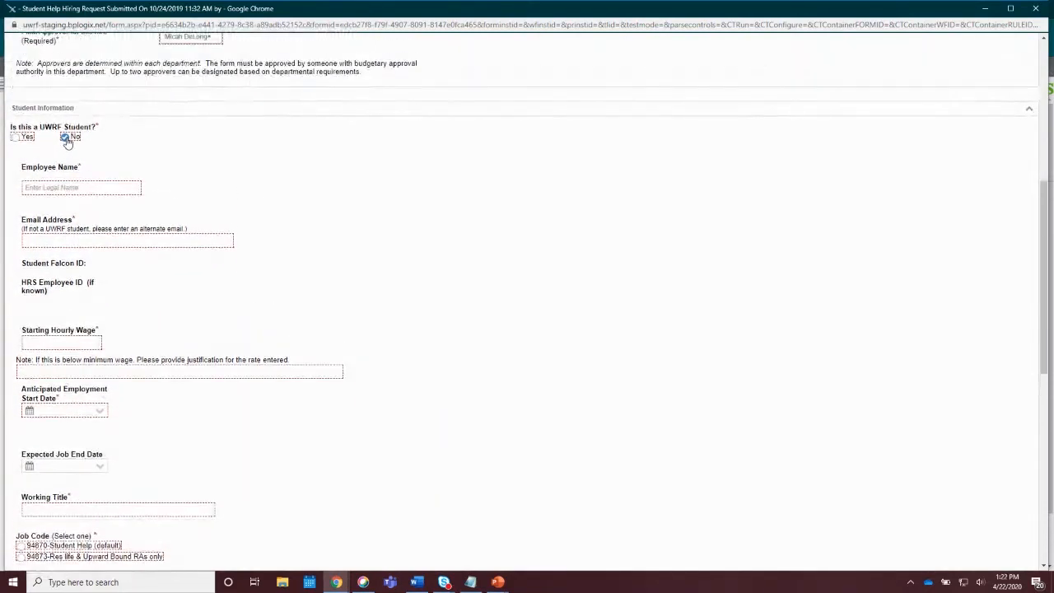
click(54, 188)
click(86, 209)
scroll(122, 267, down, 1)
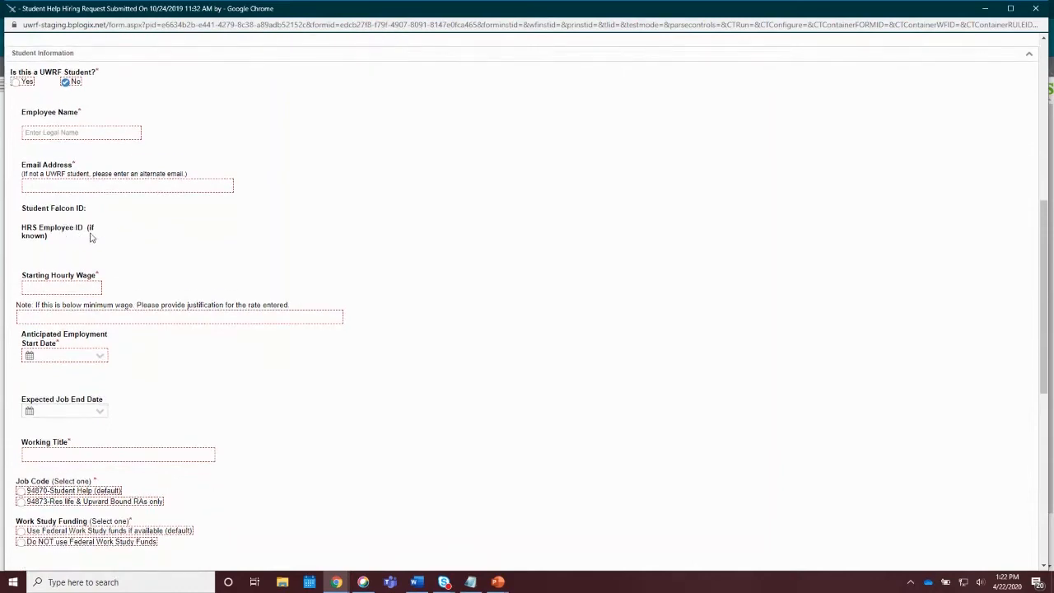
scroll(92, 237, down, 1)
scroll(91, 247, up, 3)
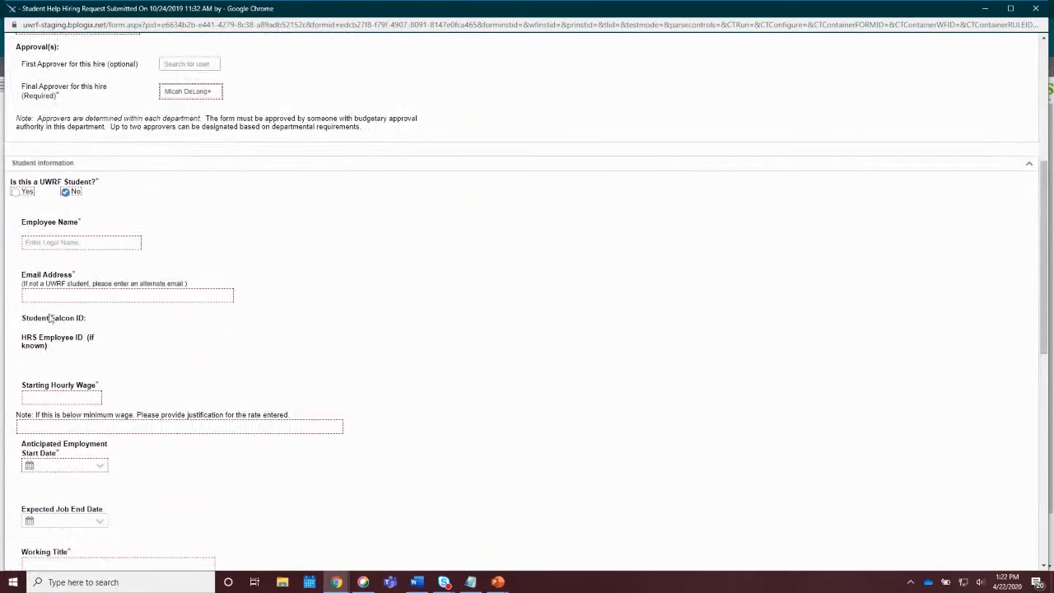
Set the UWRF student answer to Yes and select the employee from a first-name user search
click(17, 198)
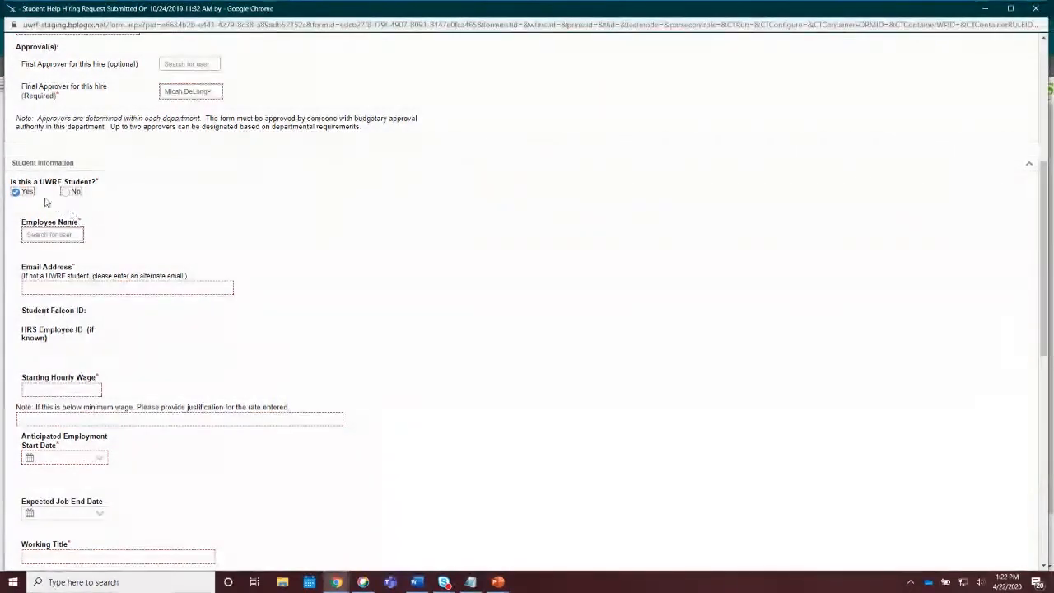
click(56, 235)
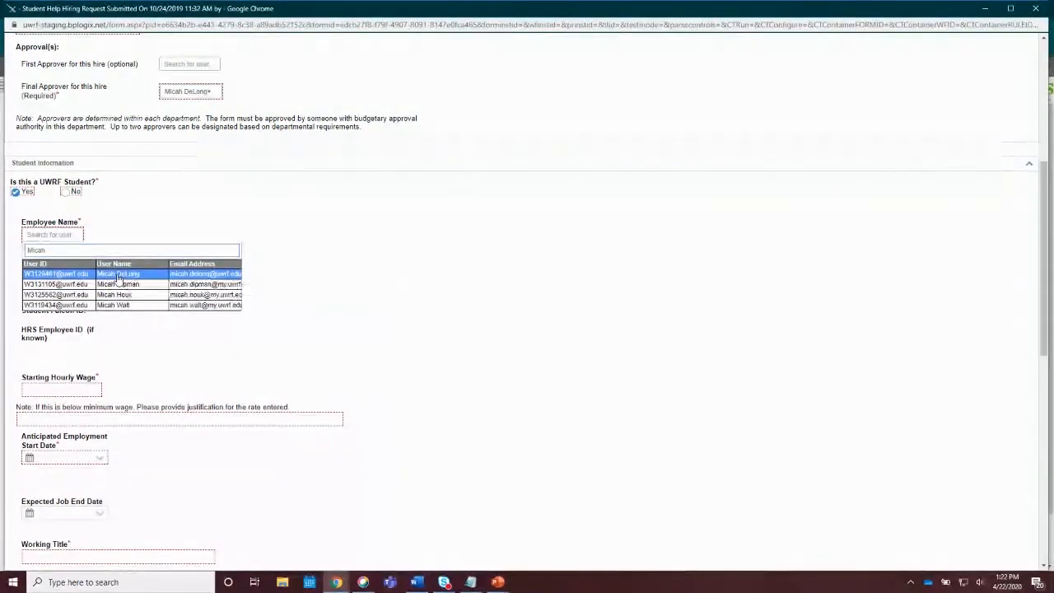
click(117, 275)
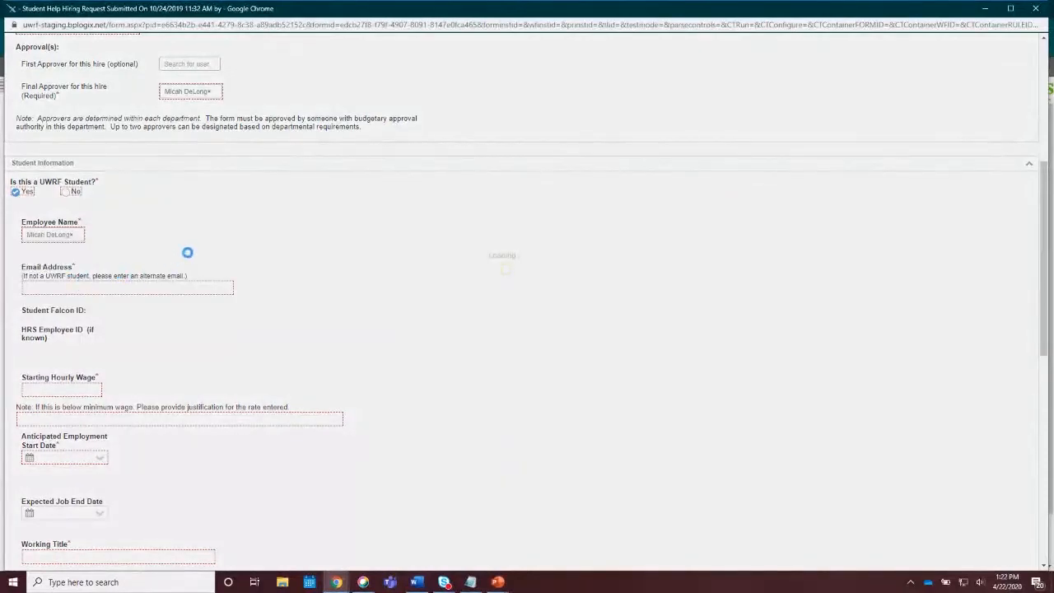
scroll(219, 244, down, 2)
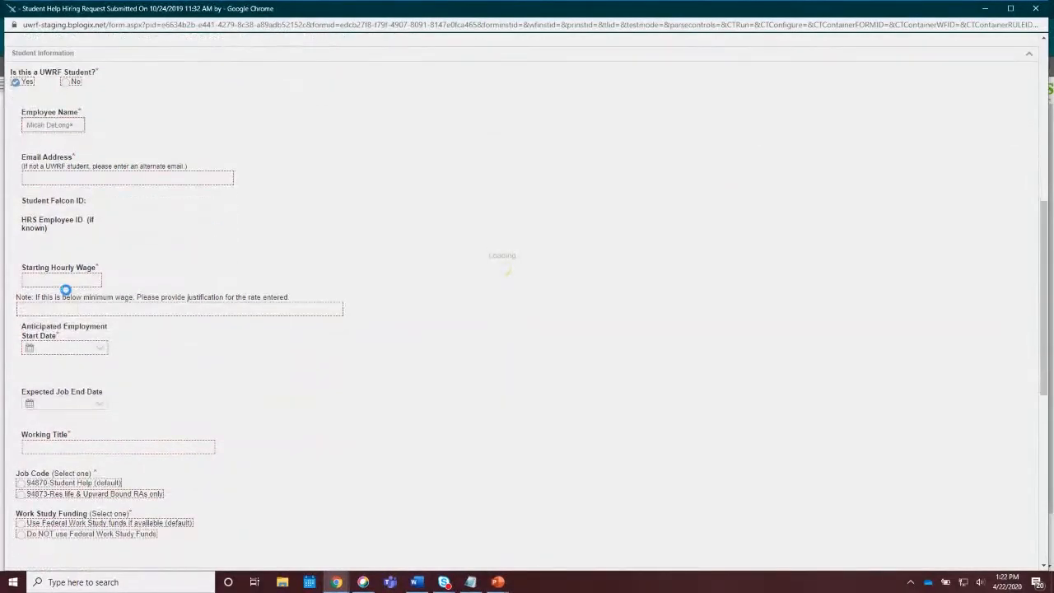
Enter a starting hourly wage of 12.25 for the selected student
scroll(118, 287, down, 3)
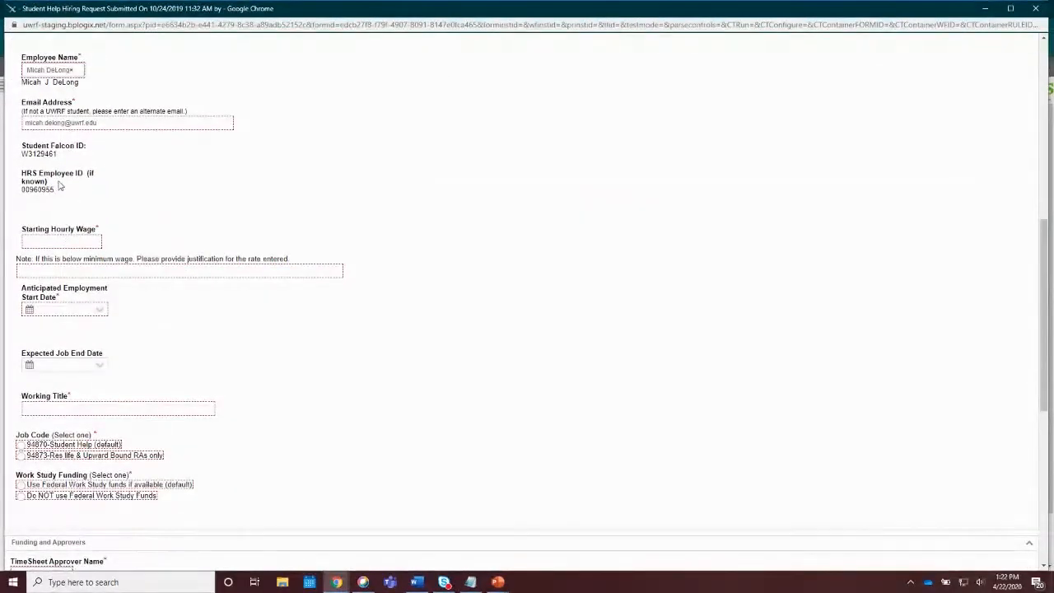
click(57, 240)
click(83, 268)
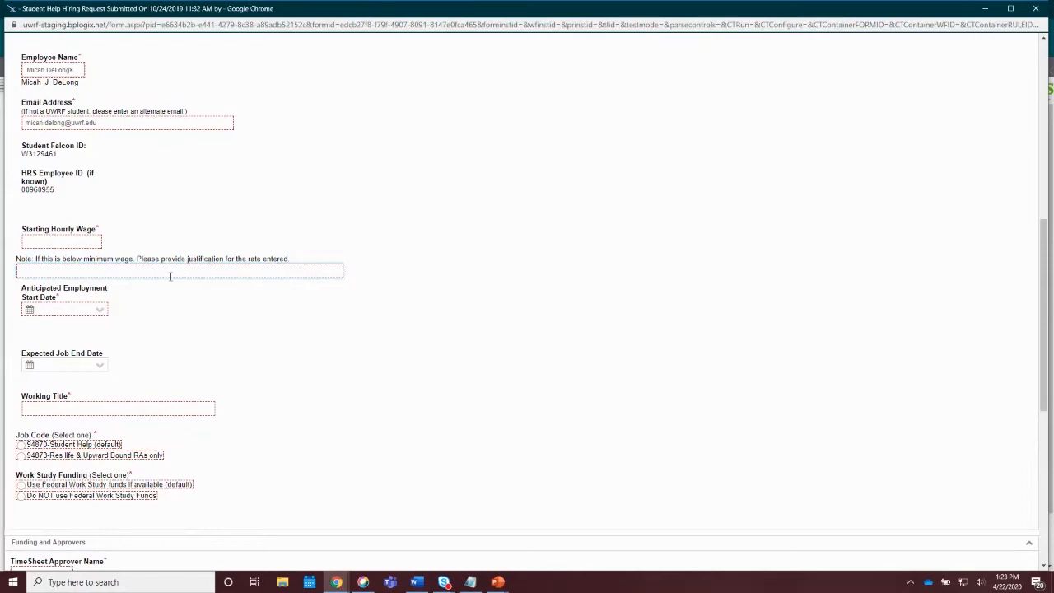
click(75, 242)
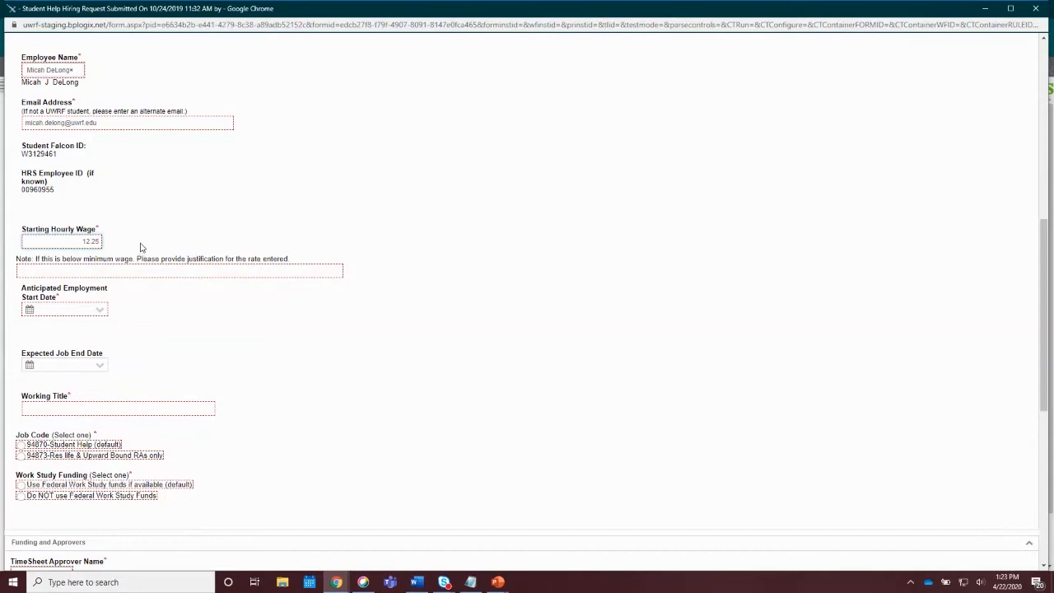
click(140, 247)
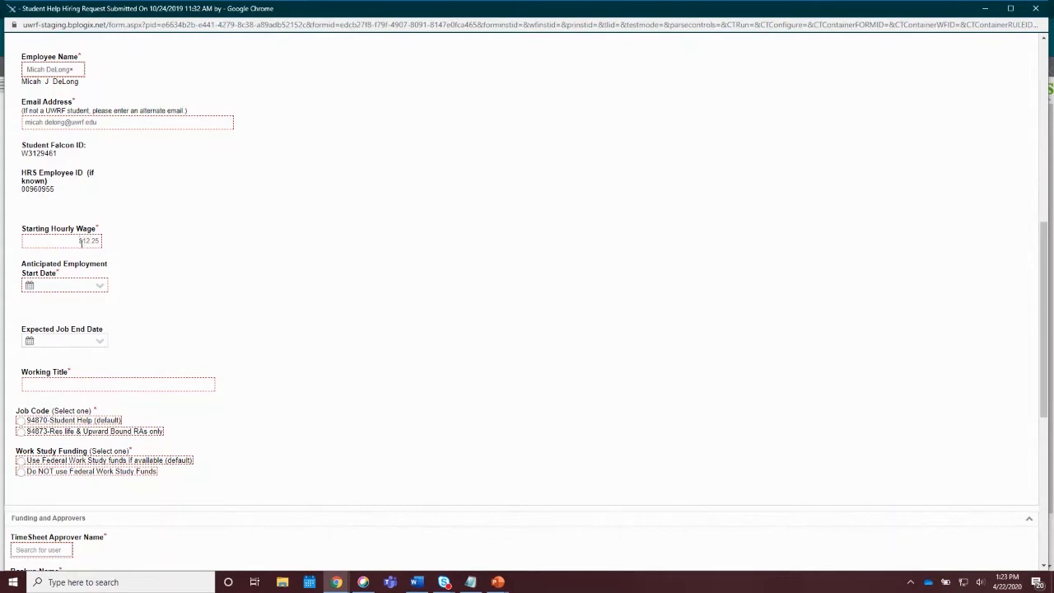
Set the anticipated employment start date to 04/27/2020 and acknowledge the I-9 verification notice
scroll(146, 262, down, 1)
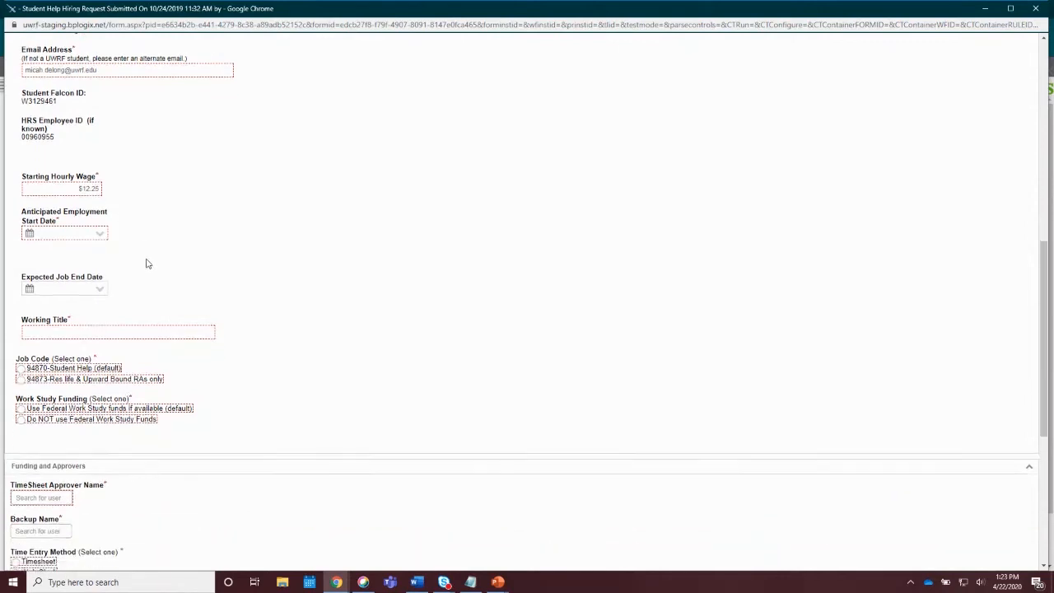
click(101, 233)
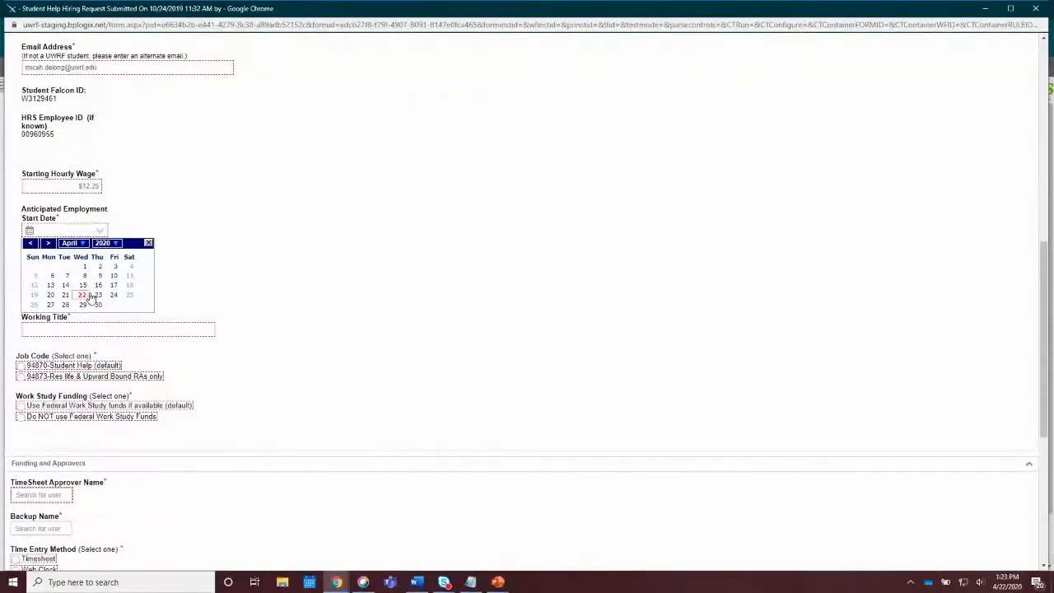
click(101, 233)
click(100, 234)
click(50, 304)
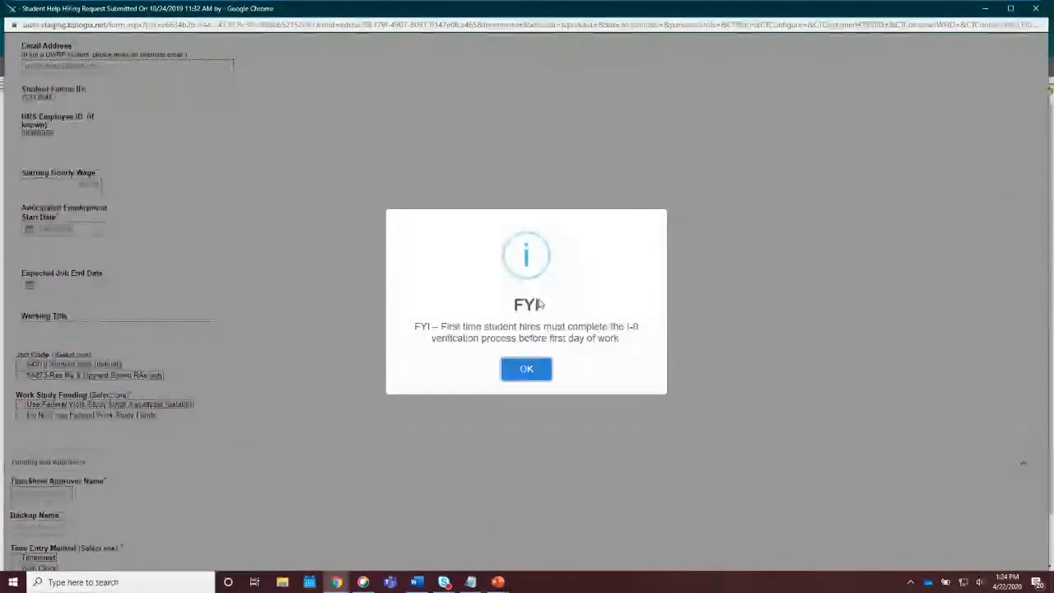
click(527, 369)
Change the anticipated employment start date to 04/23/2020 and acknowledge the I-9 verification notice
click(99, 230)
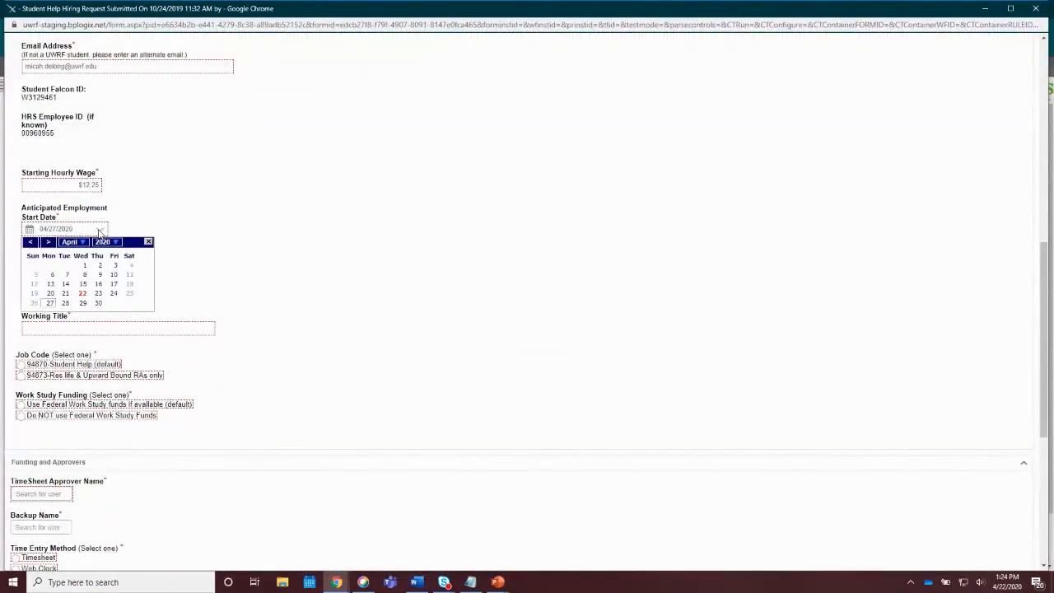
click(98, 294)
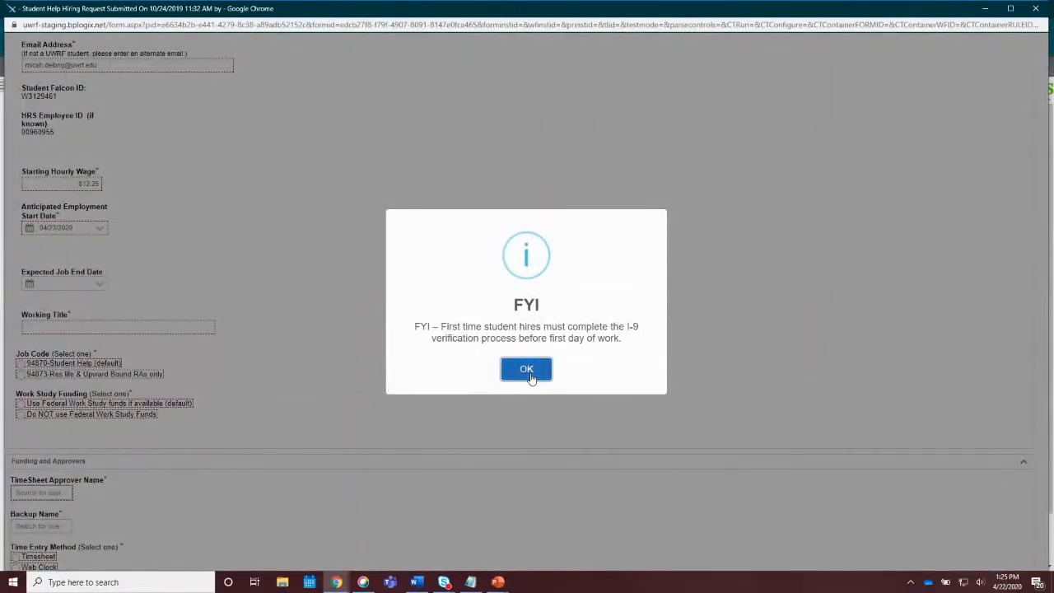
click(526, 370)
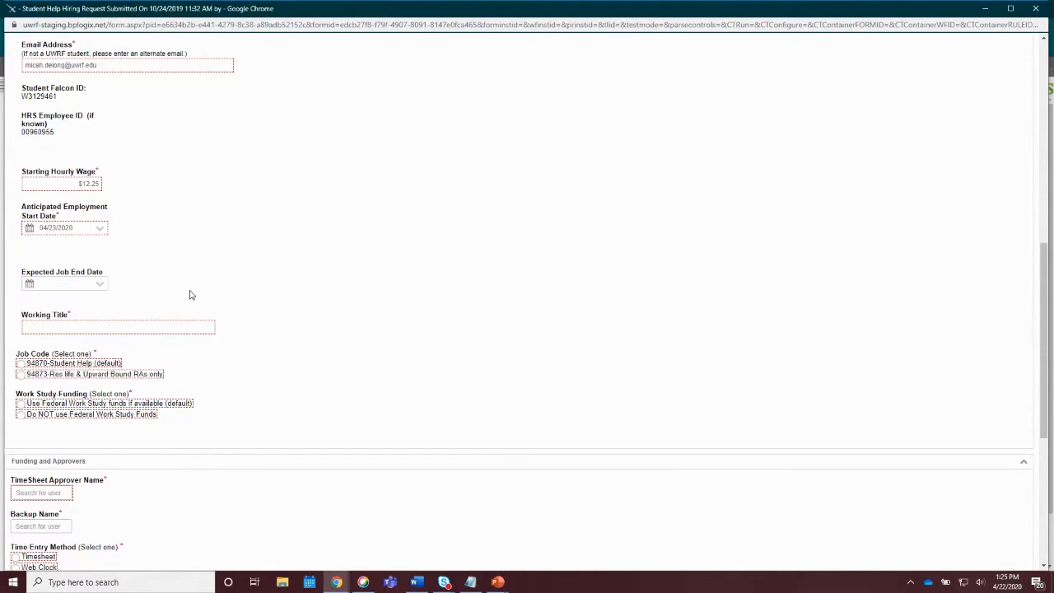
Enter "HR TEST - Desk Help" as the working title
scroll(191, 294, down, 1)
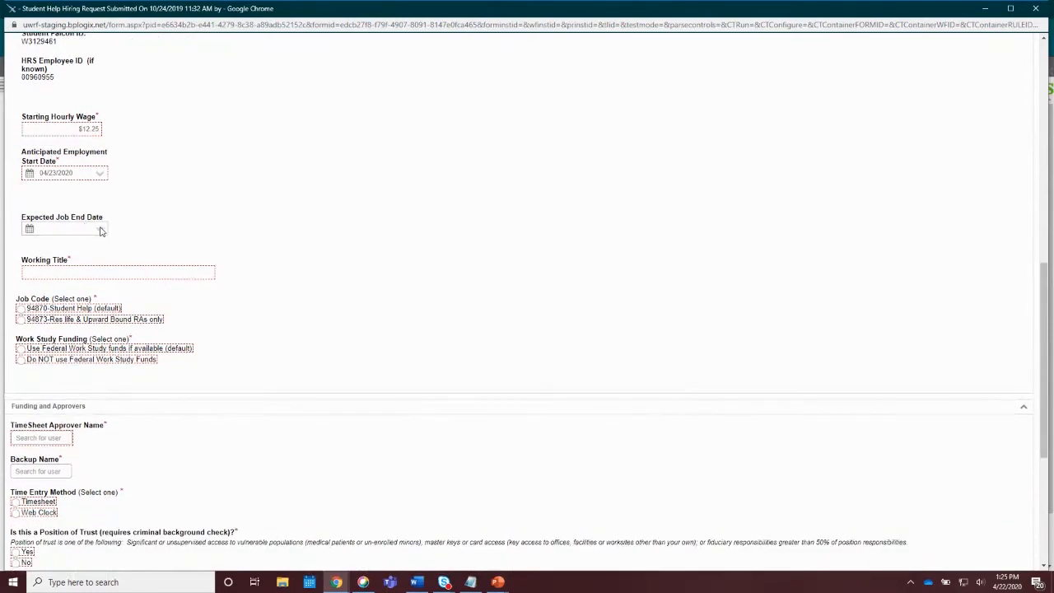
scroll(188, 246, down, 1)
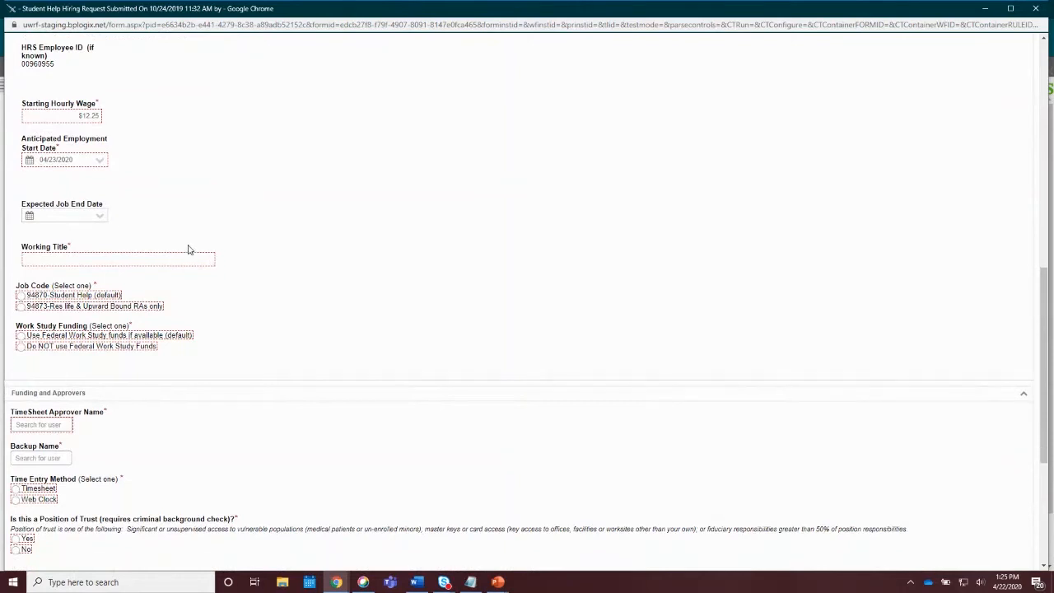
click(58, 218)
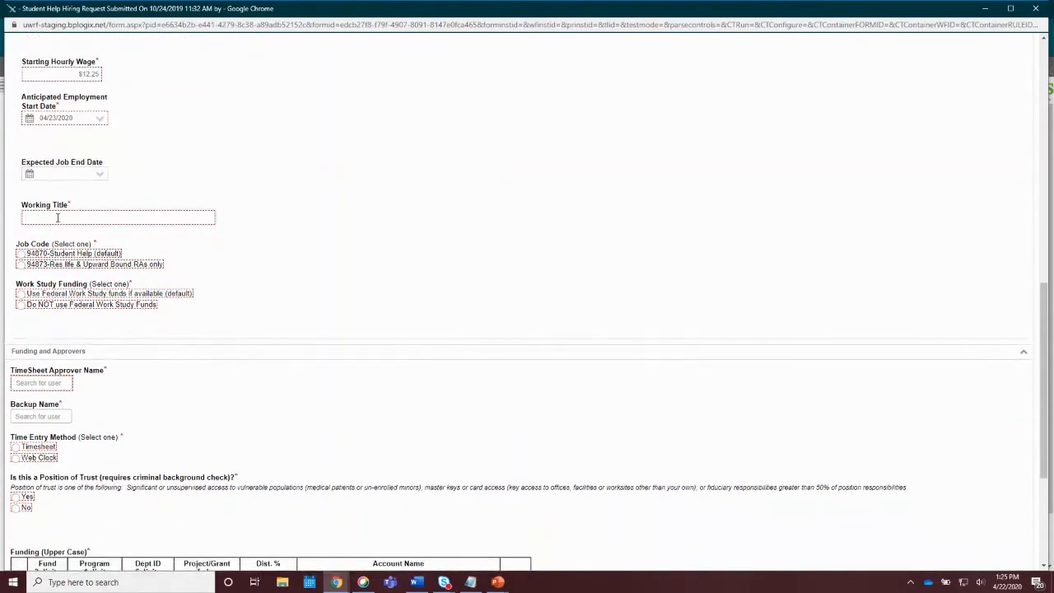
text(HR TEST - Desk Help)
click(271, 229)
Select the 94870-Student Help job code and set work study funding to Do NOT use Federal Work Study Funds
scroll(219, 227, down, 1)
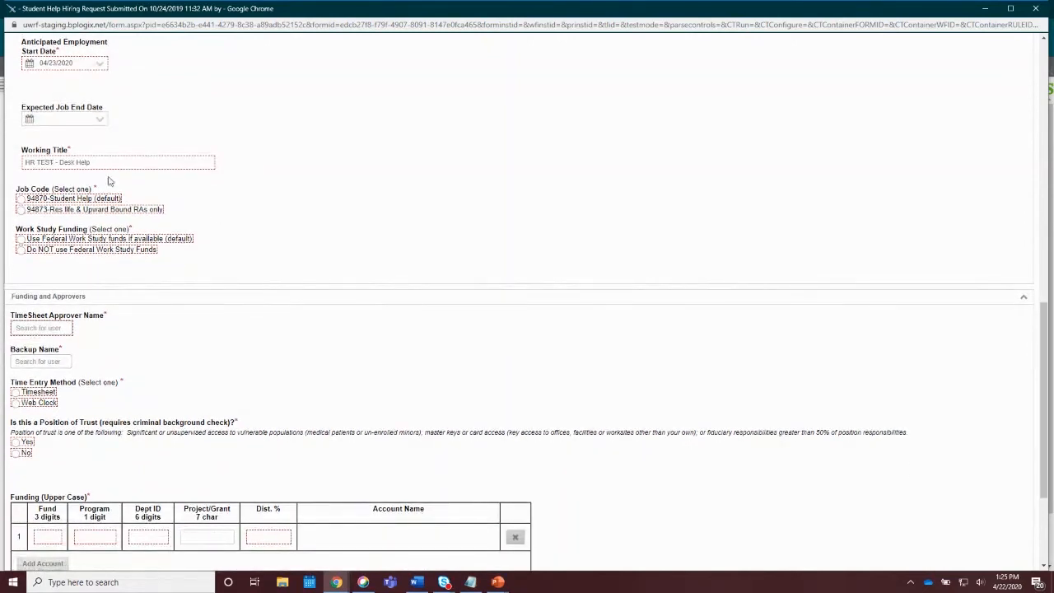
click(20, 199)
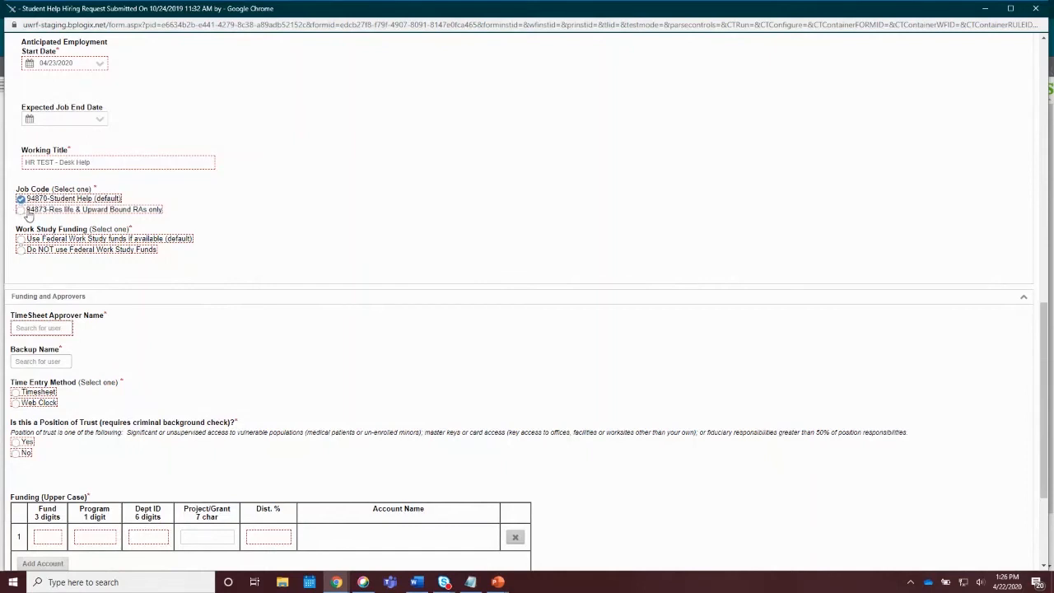
scroll(286, 239, down, 1)
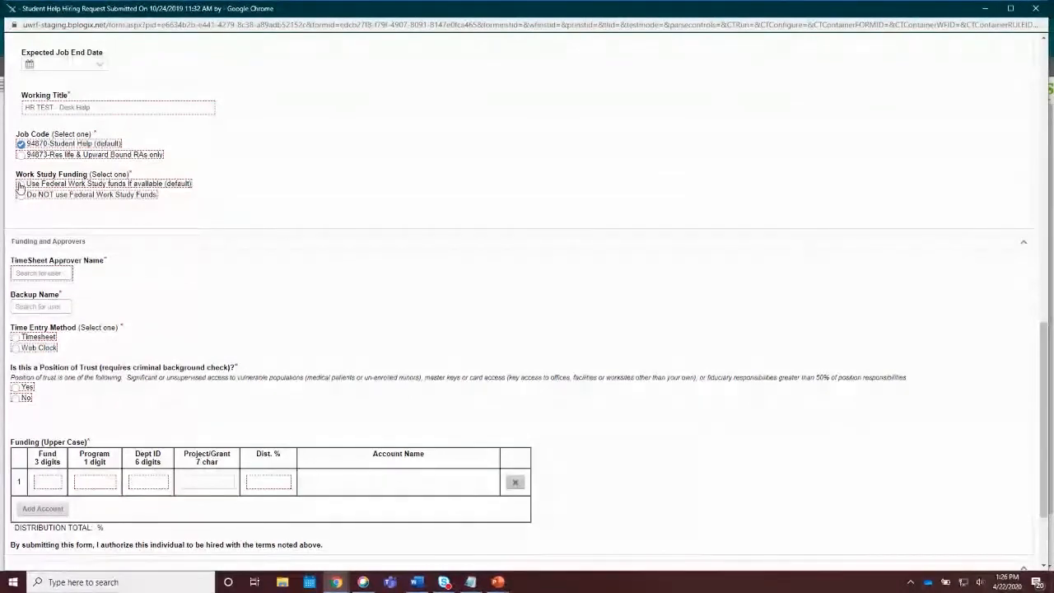
click(21, 185)
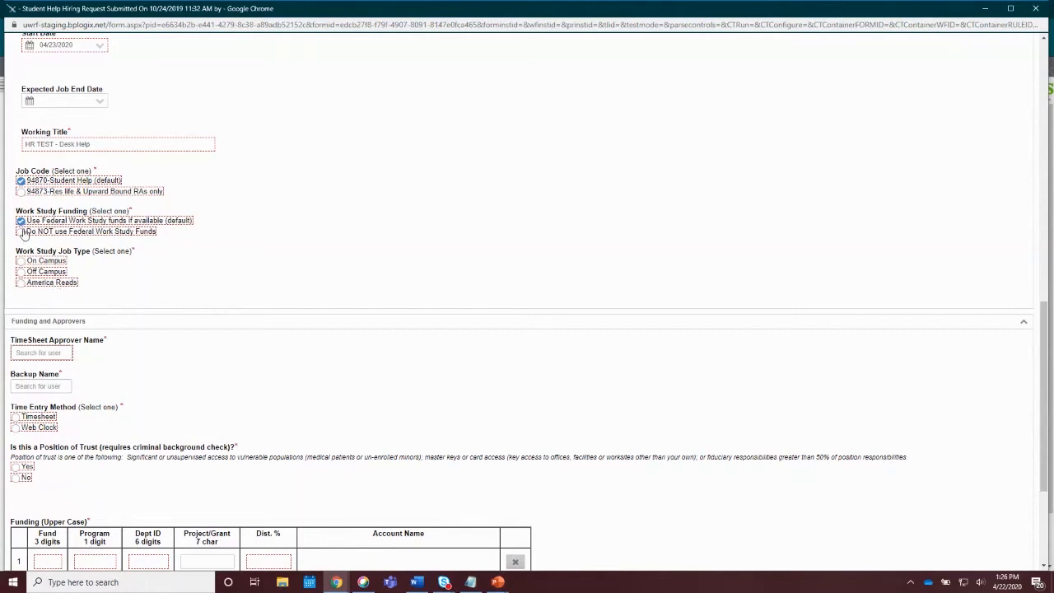
click(22, 260)
click(20, 234)
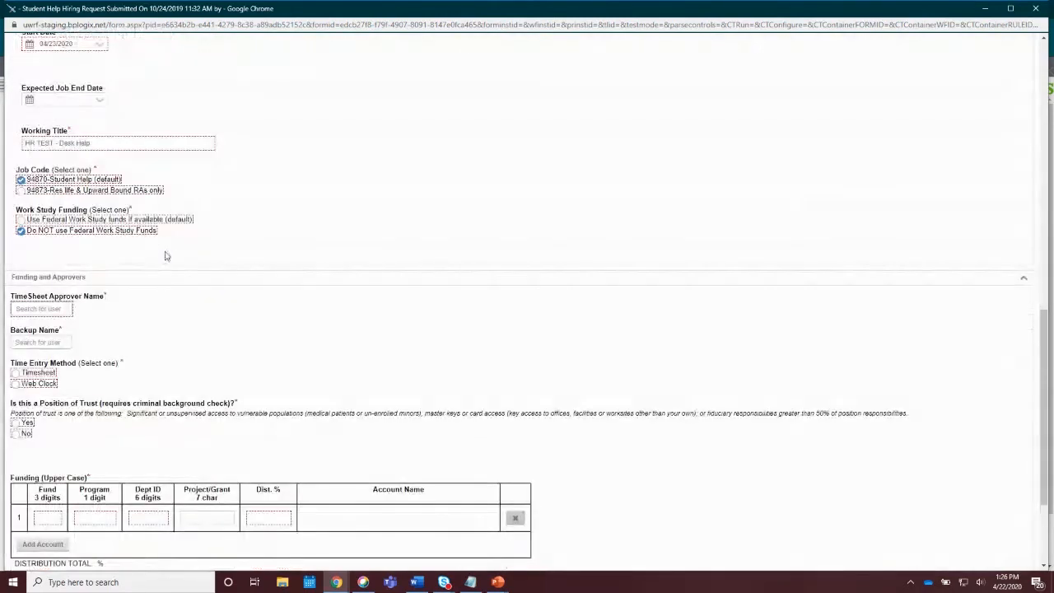
Examine the user search fields for the timesheet approver and backup in the Funding and Approvers section
scroll(190, 261, down, 3)
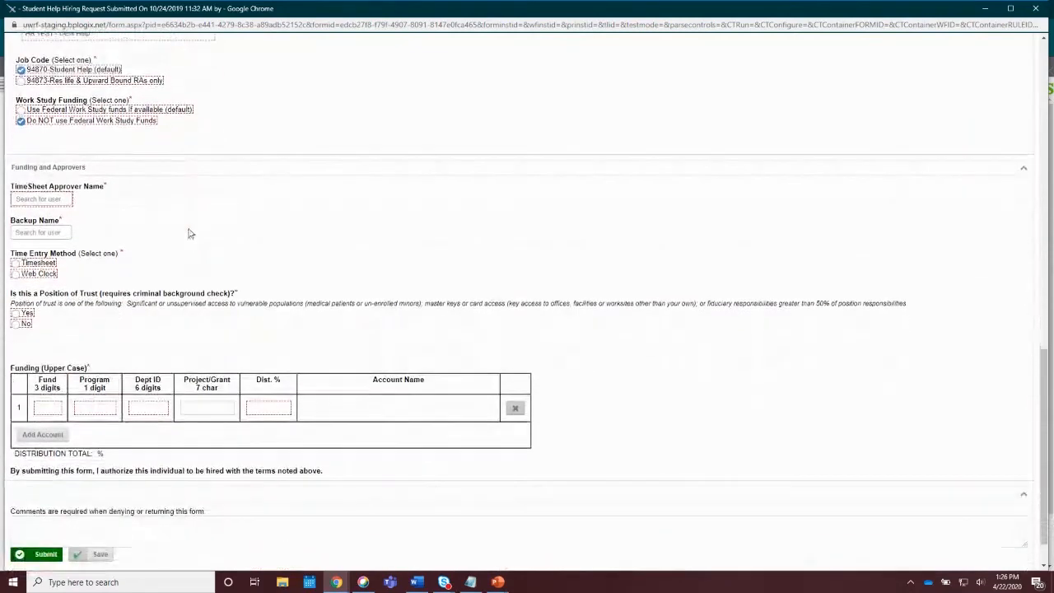
scroll(175, 230, up, 2)
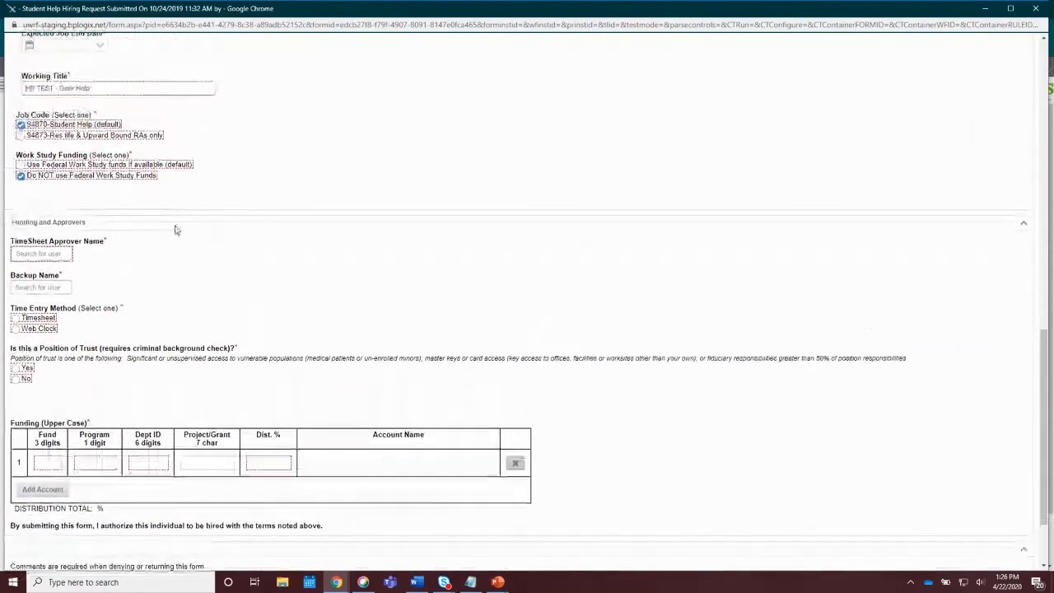
click(49, 256)
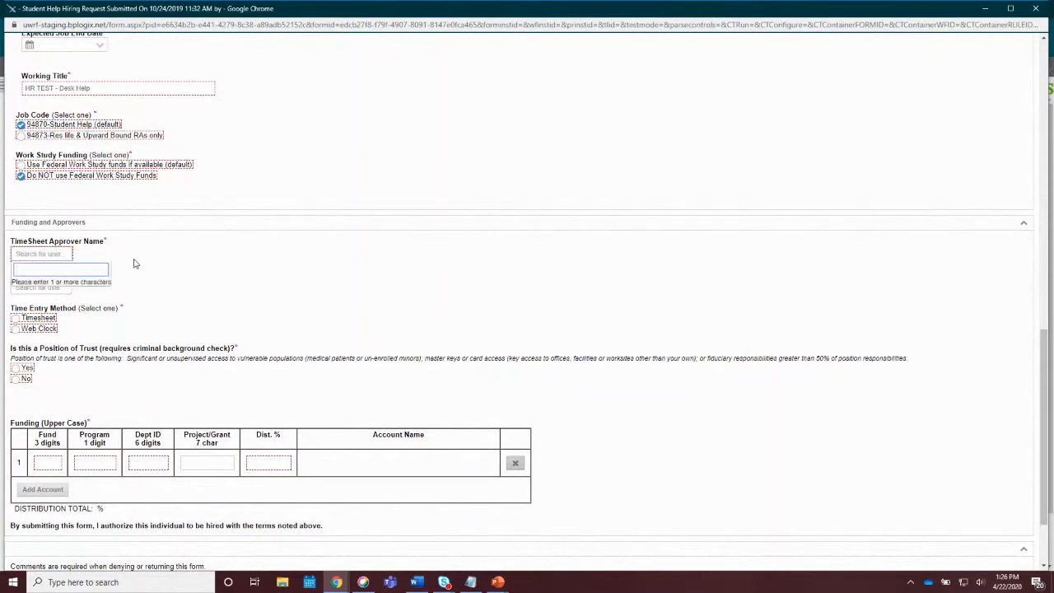
click(147, 251)
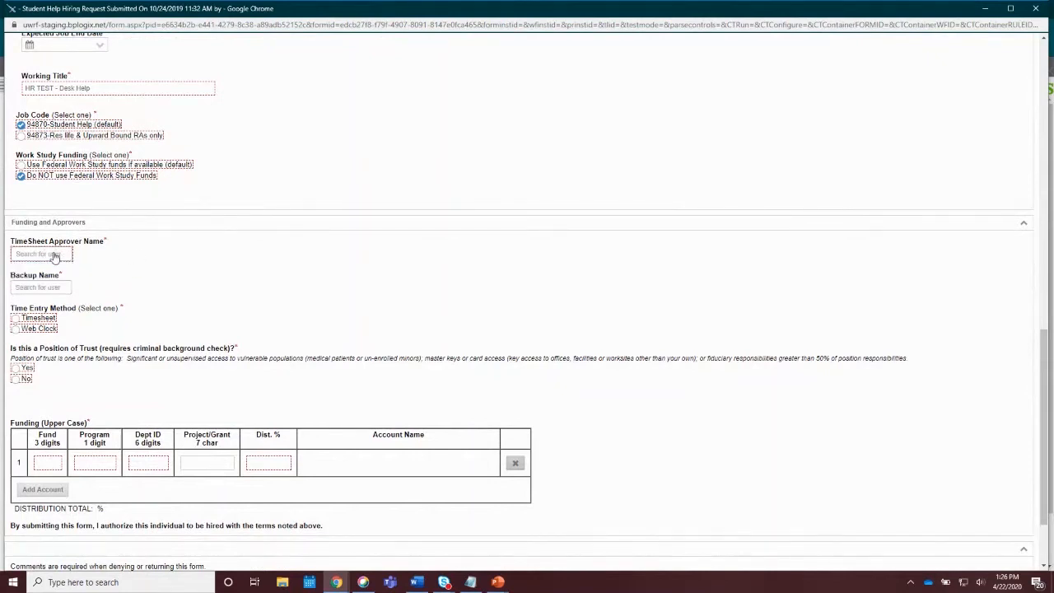
click(53, 256)
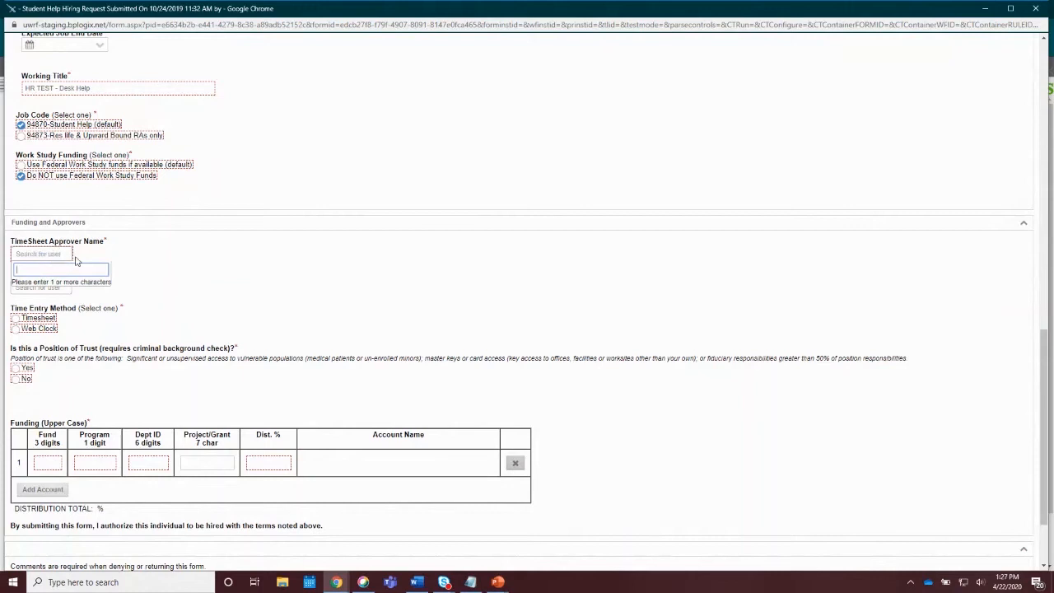
click(112, 258)
click(53, 288)
click(101, 270)
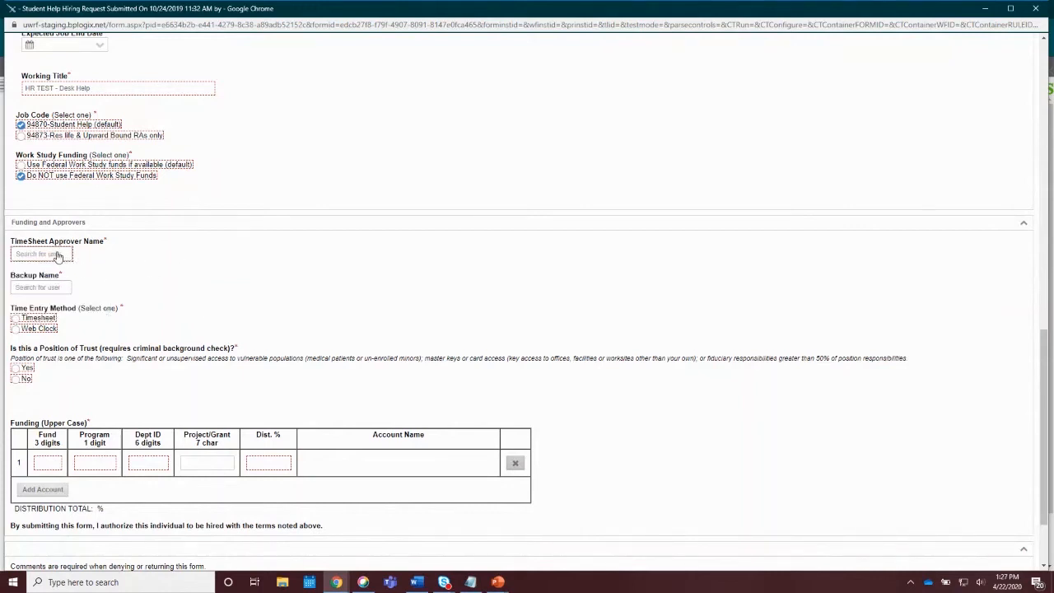
click(59, 255)
click(97, 262)
click(59, 256)
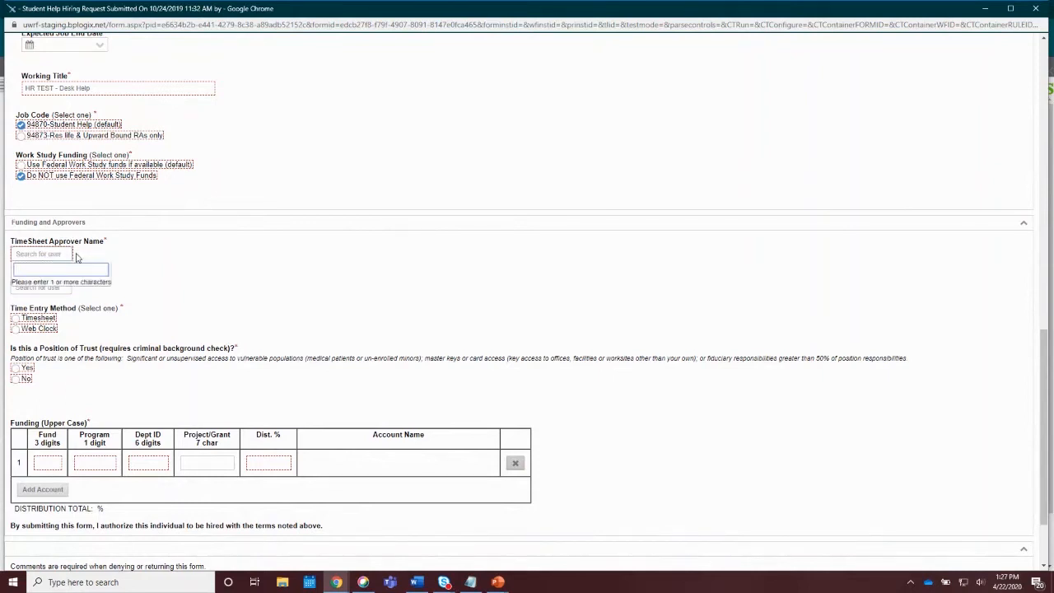
click(81, 255)
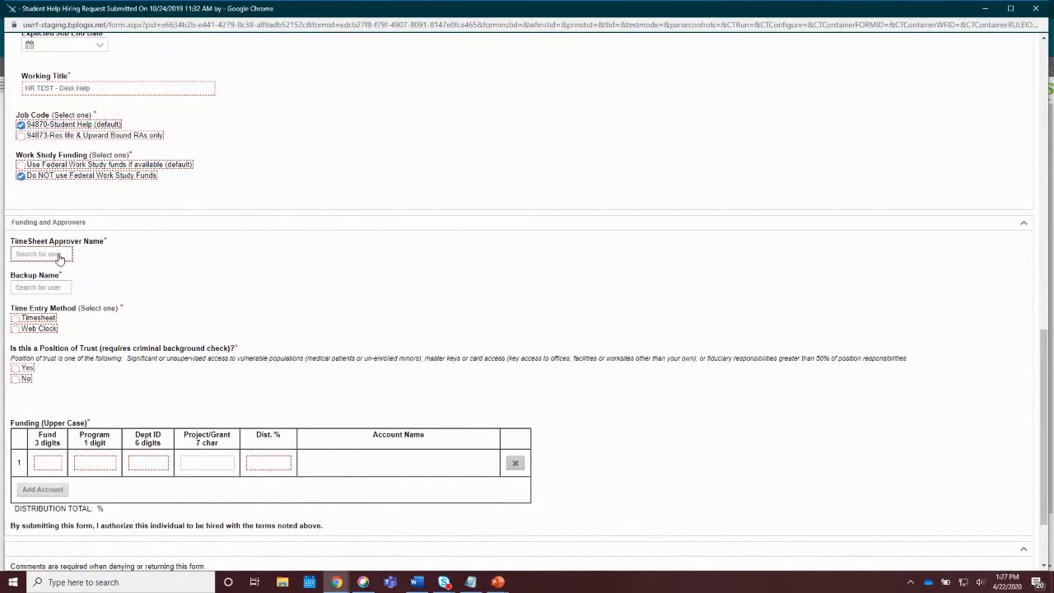
Select the timesheet approver and the backup from first-name user searches
click(59, 257)
text(Deb)
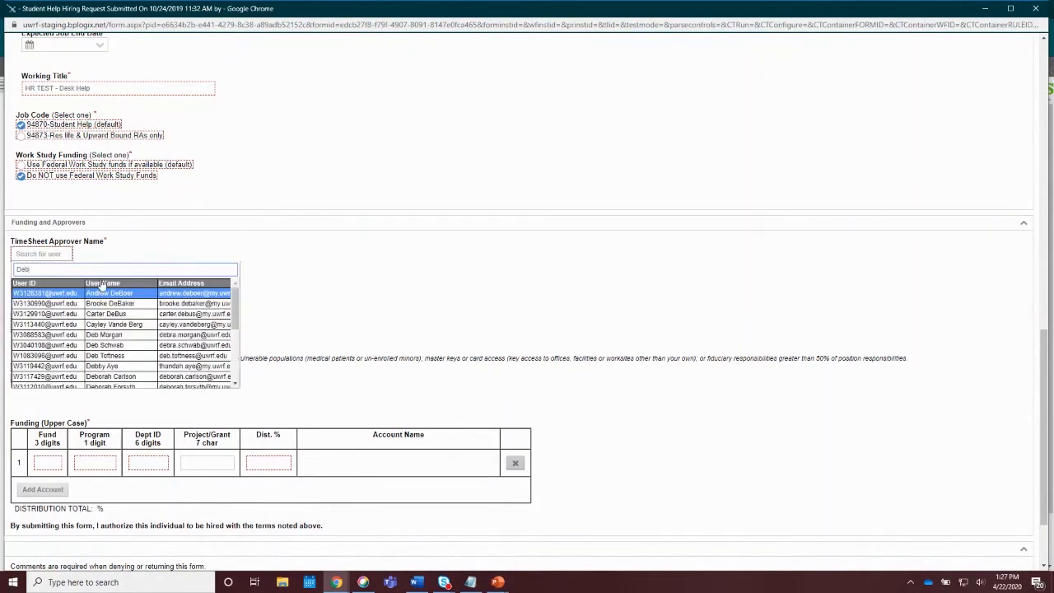
click(113, 347)
click(38, 287)
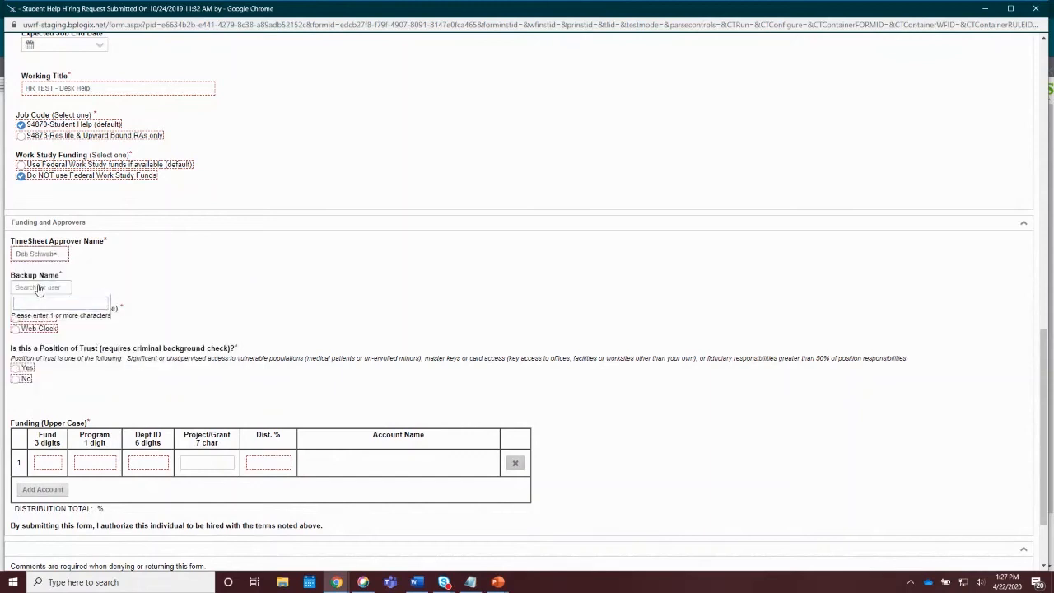
text(Rhonda)
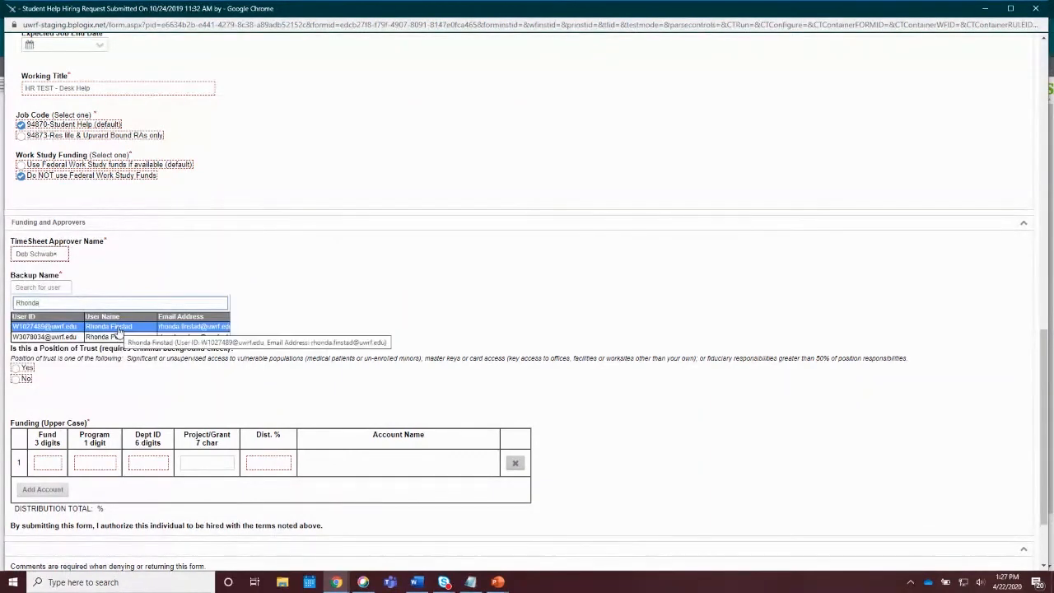
click(120, 330)
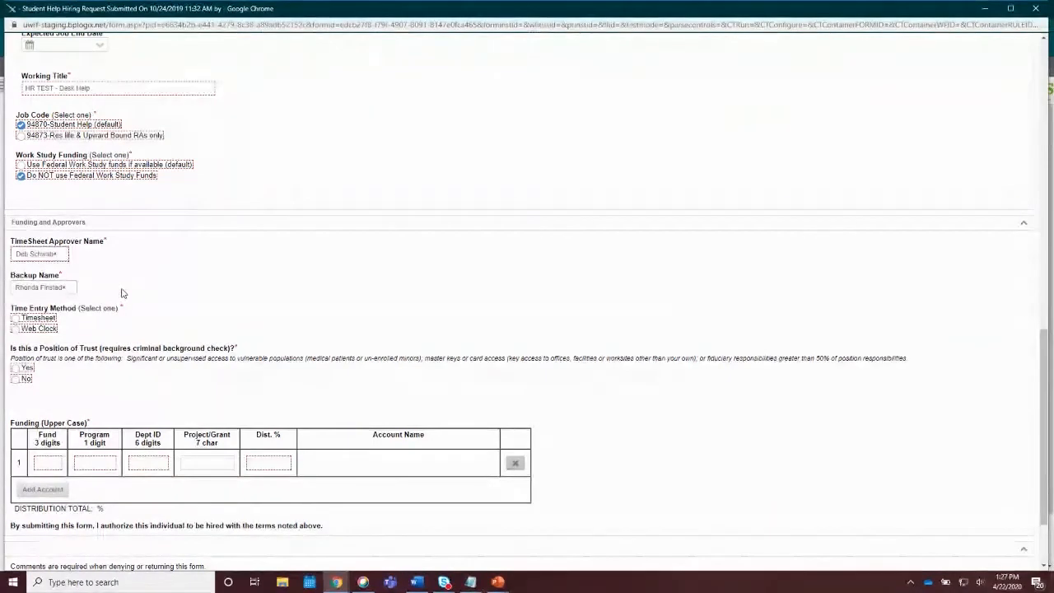
Choose Timesheet as the time entry method and mark a position of trust for significant or unsupervised access to vulnerable populations
scroll(129, 286, down, 2)
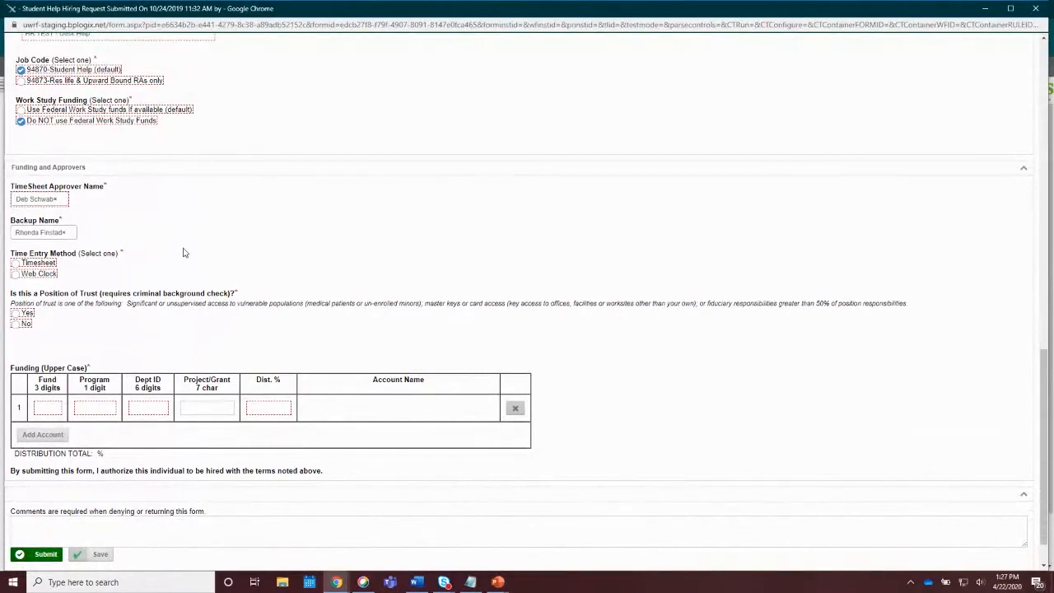
scroll(184, 252, down, 1)
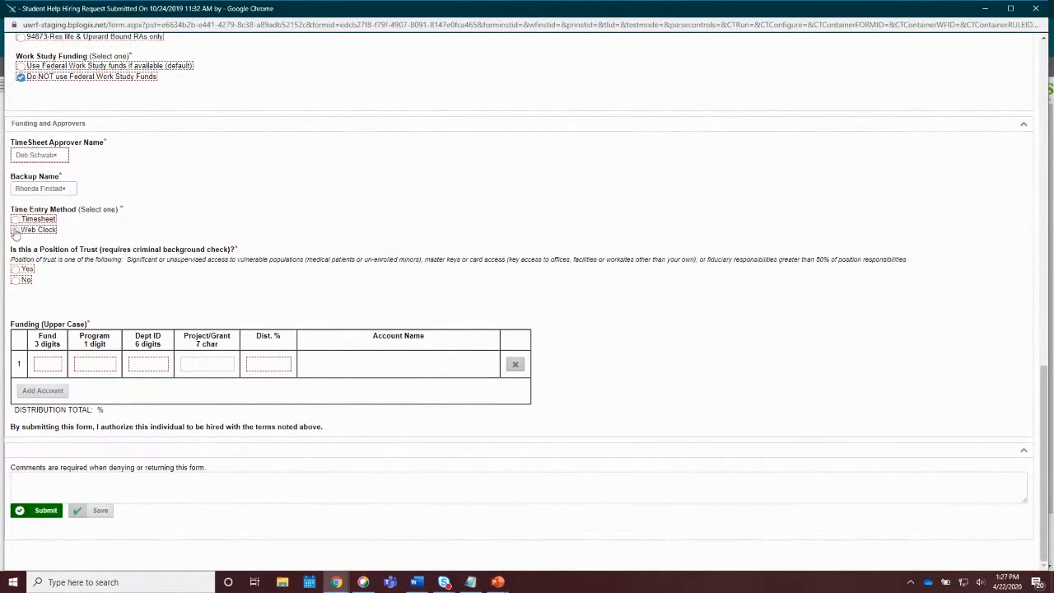
click(15, 221)
click(16, 270)
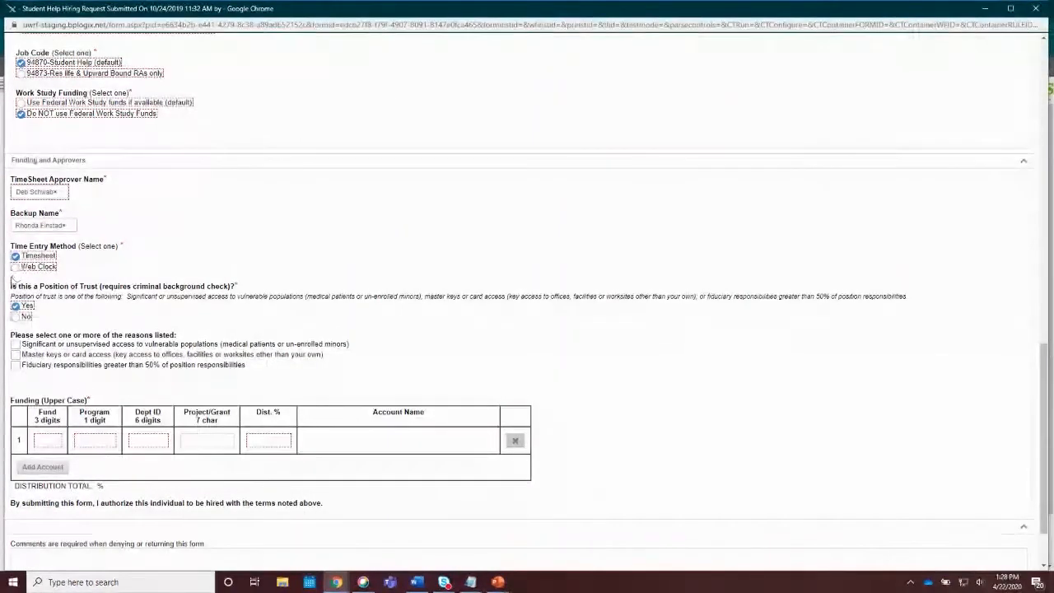
click(15, 346)
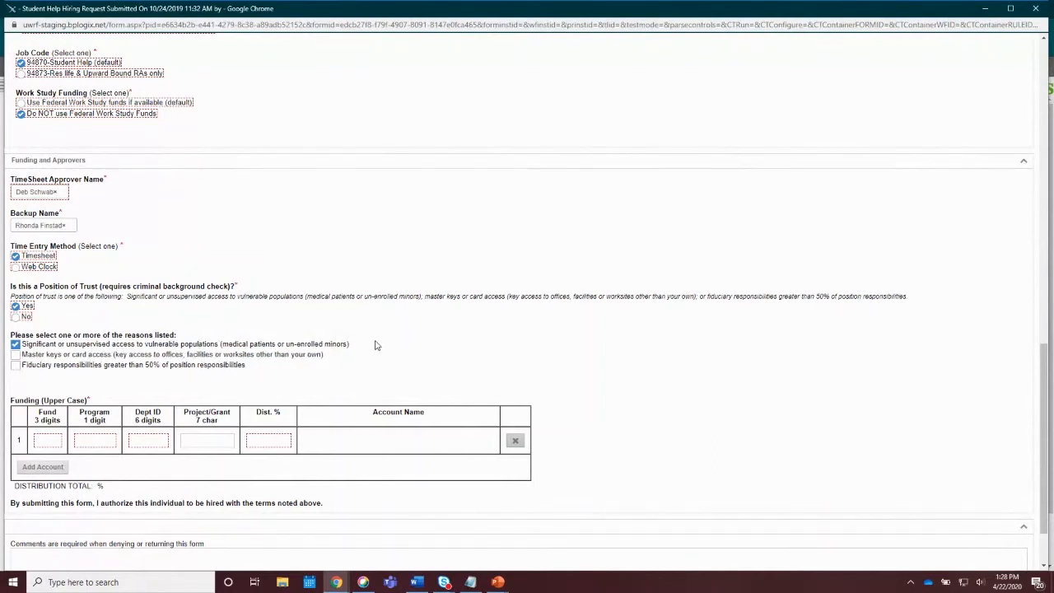
scroll(374, 346, down, 1)
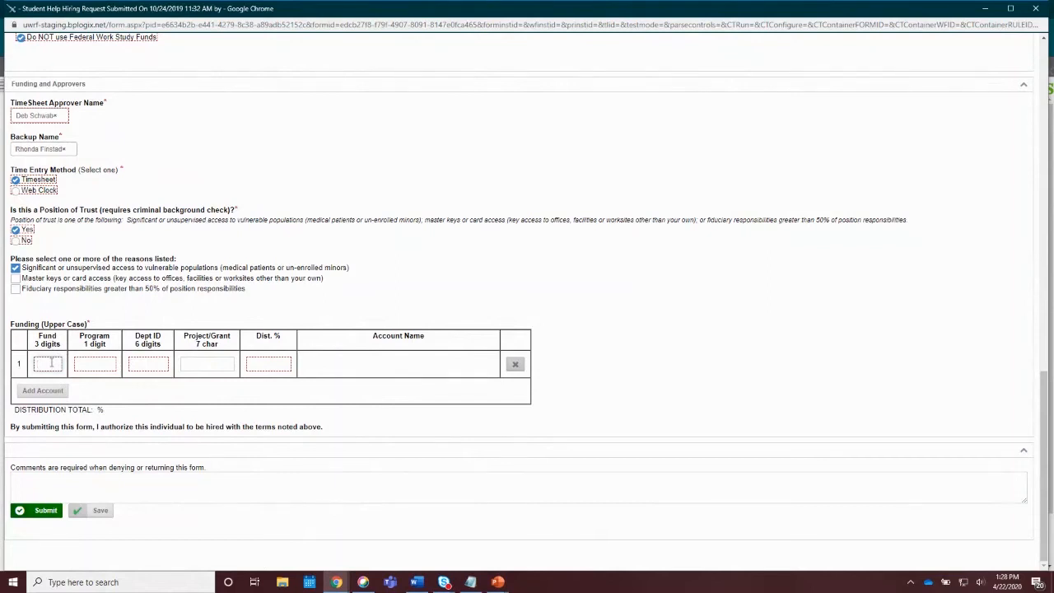
Fill in the first funding row with fund 131, program 1, department ID 123456 and a distribution of 100 percent
text(131)
click(83, 362)
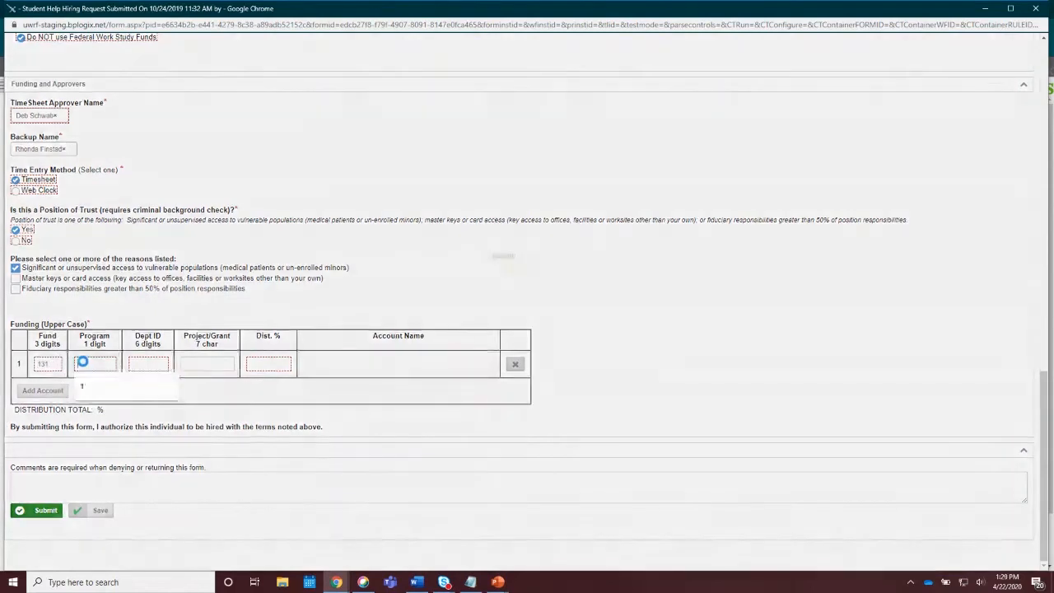
text(1)
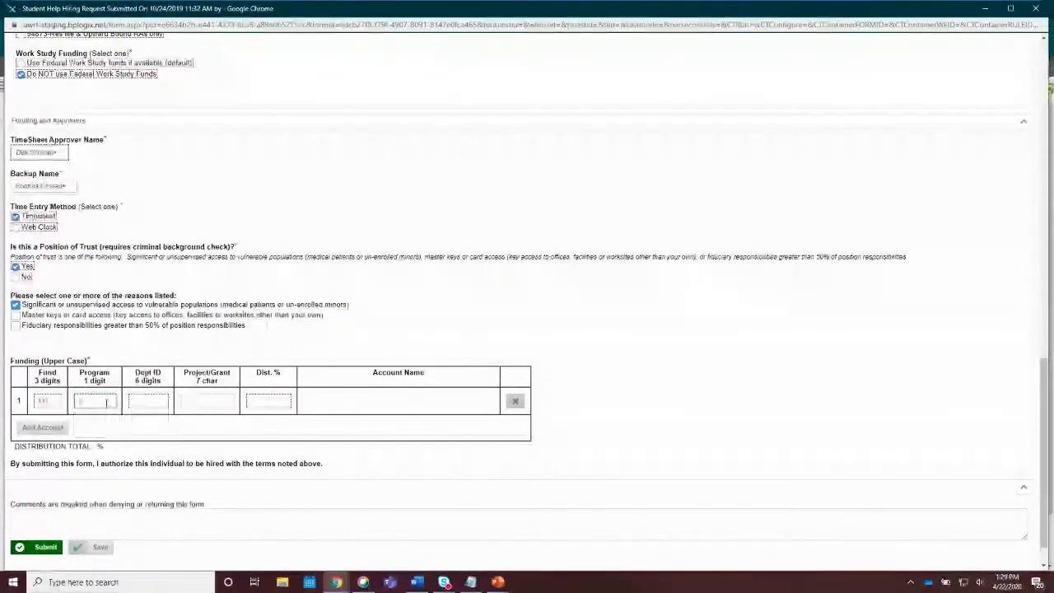
click(153, 399)
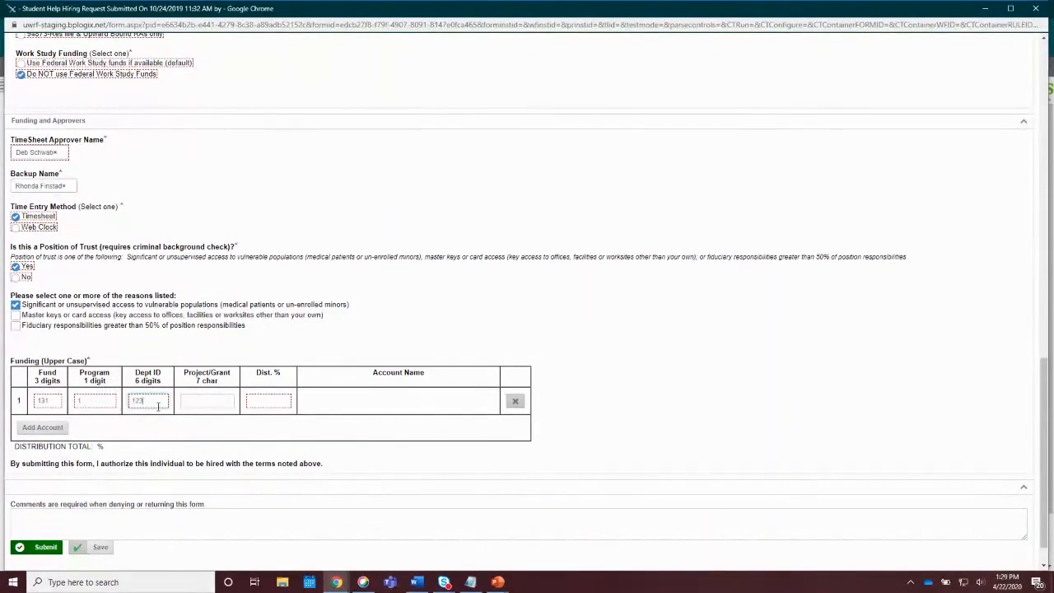
click(272, 401)
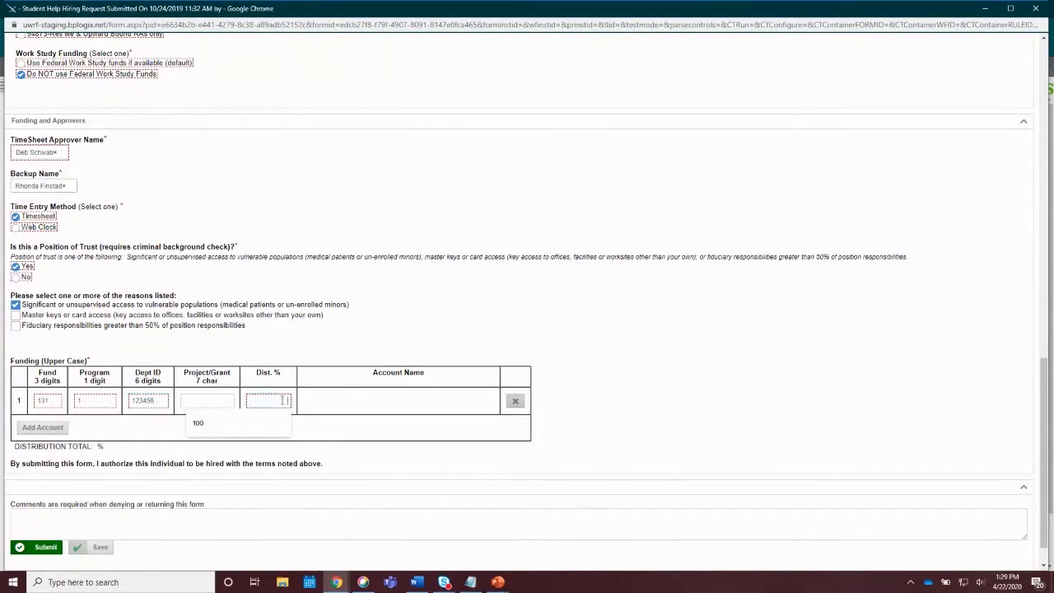
text(00)
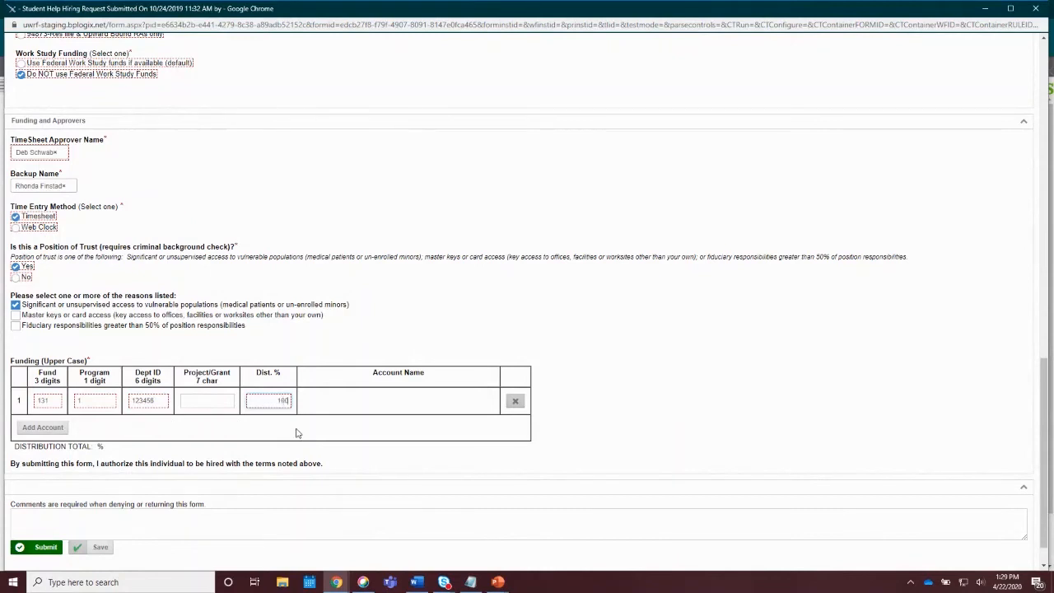
click(297, 433)
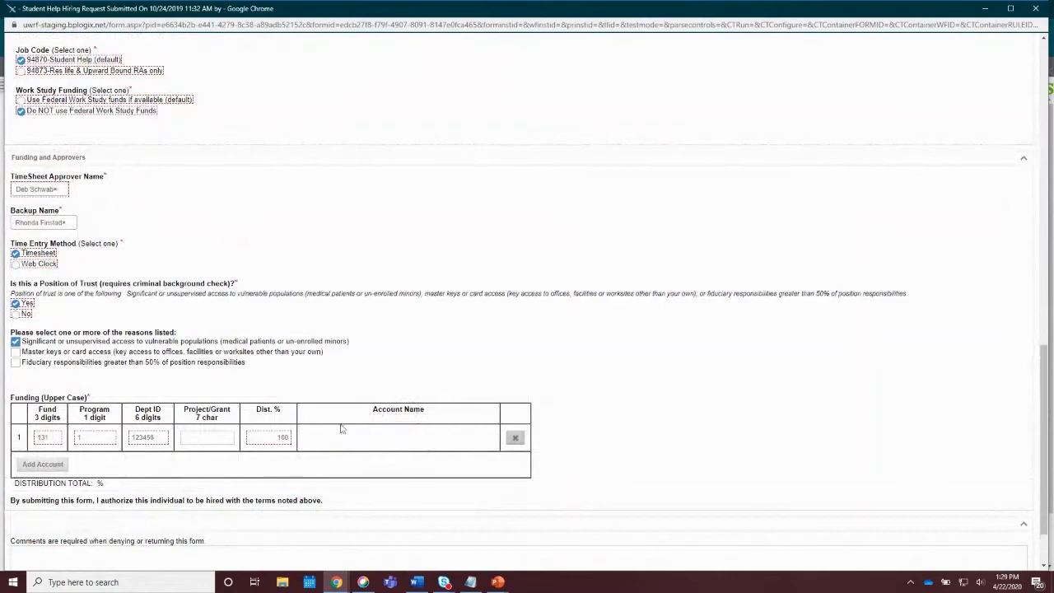
Add a second account row to the funding table and remove it again
scroll(409, 443, down, 2)
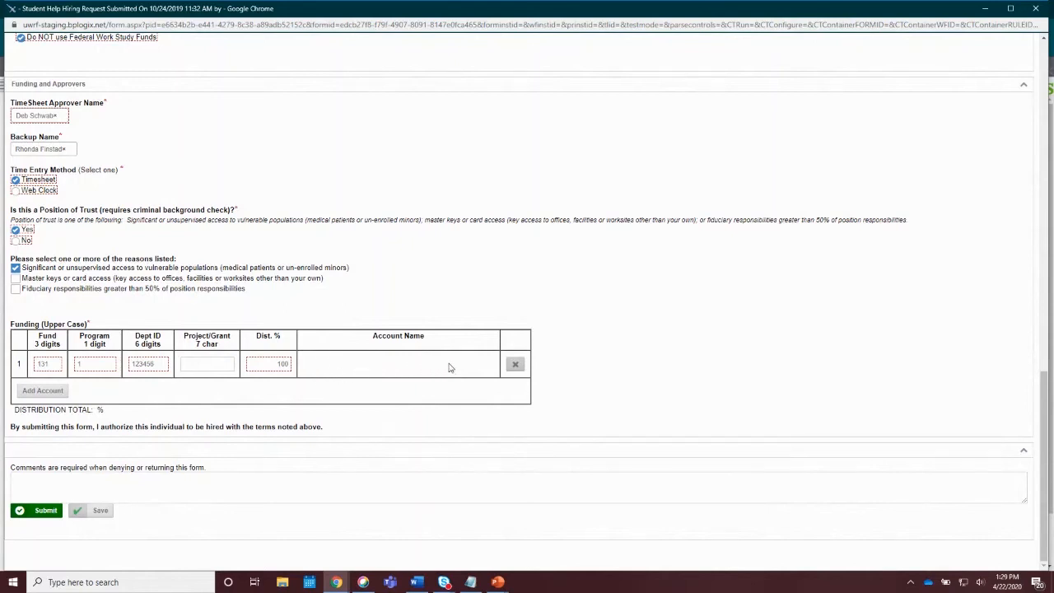
click(59, 394)
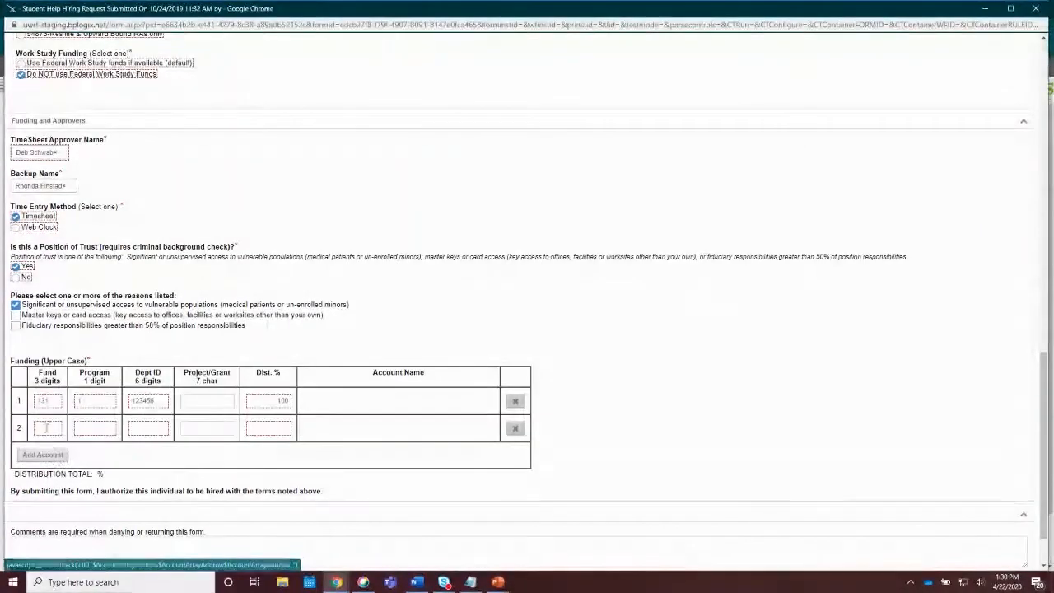
click(514, 430)
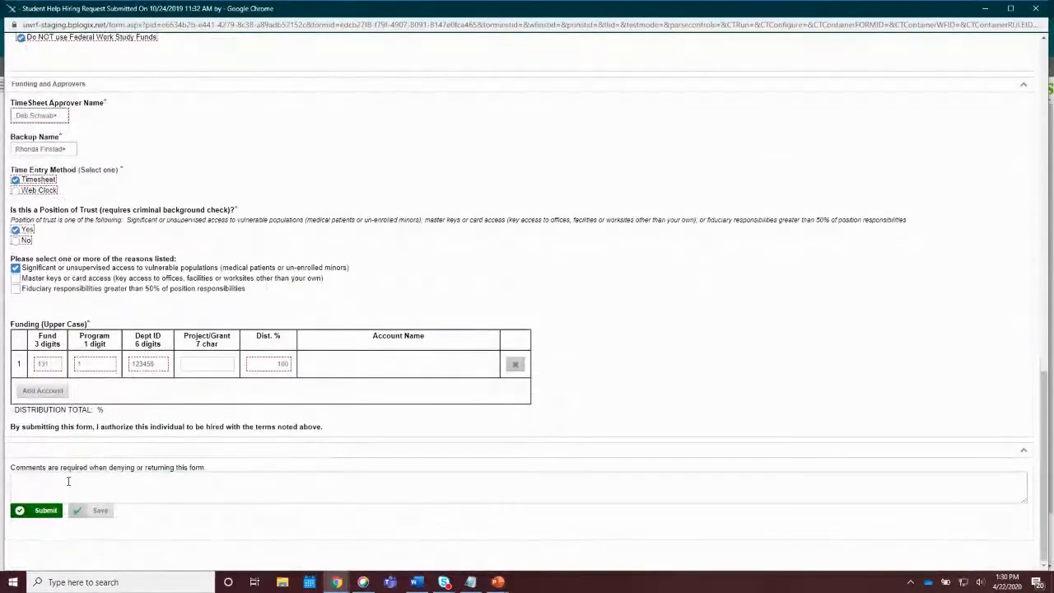
Examine the comments field and review the job code, work study, approver and funding entries before submission
click(68, 481)
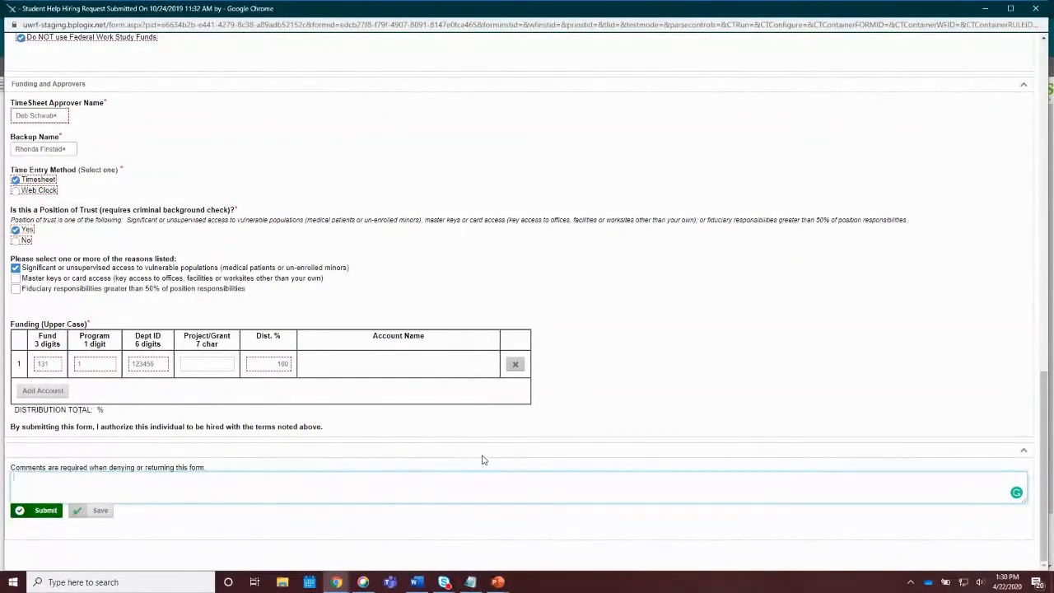
scroll(489, 460, up, 3)
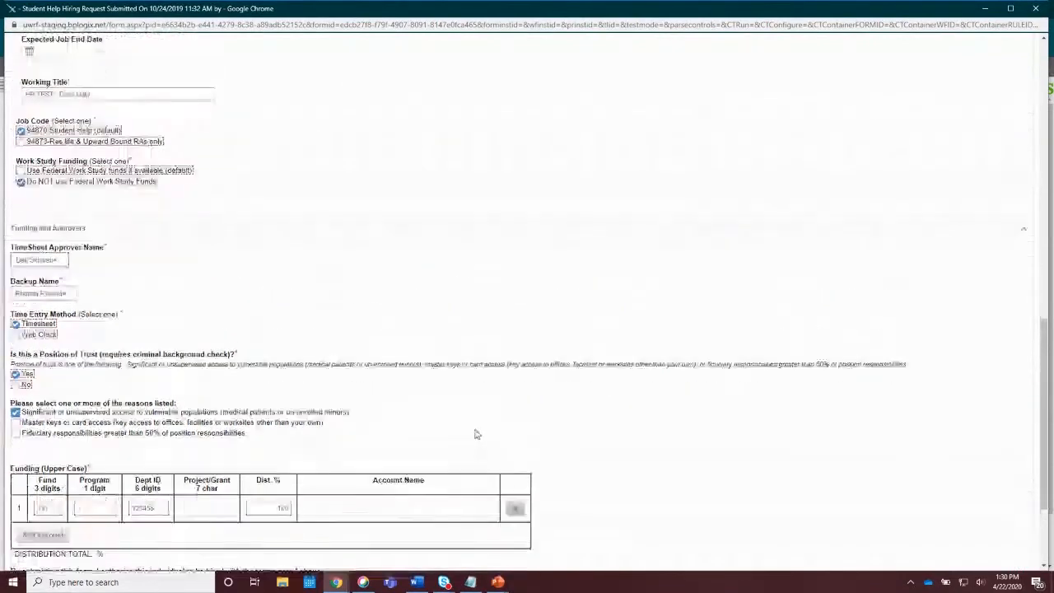
scroll(474, 434, down, 3)
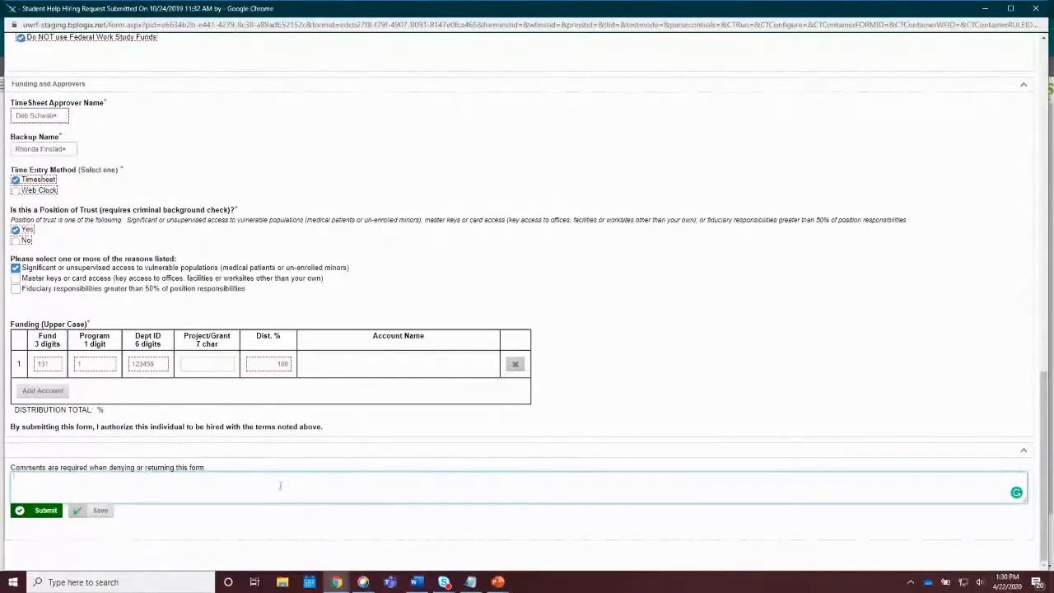
scroll(271, 473, up, 3)
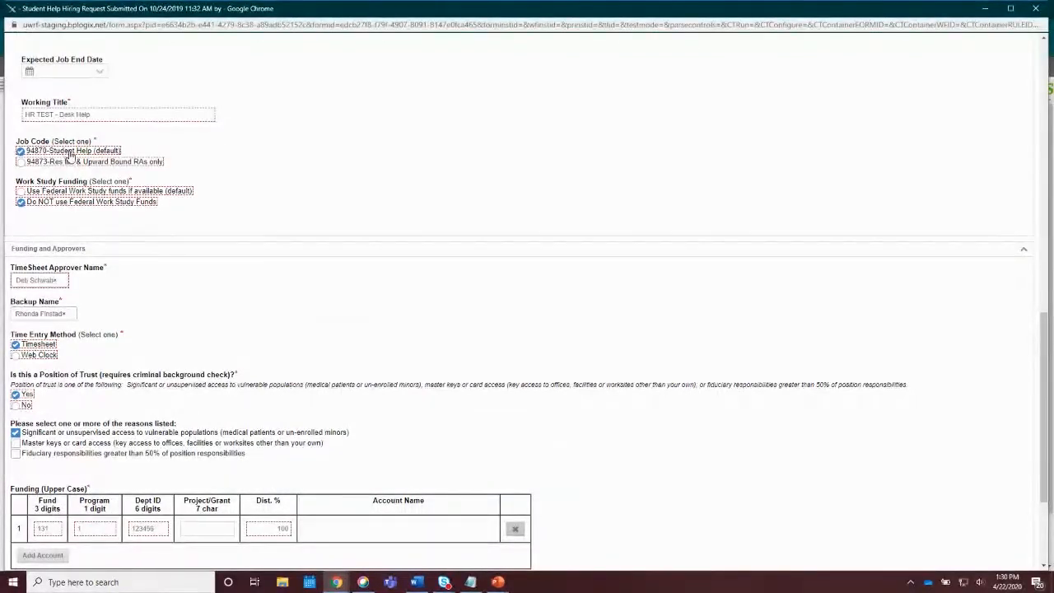
scroll(275, 295, down, 3)
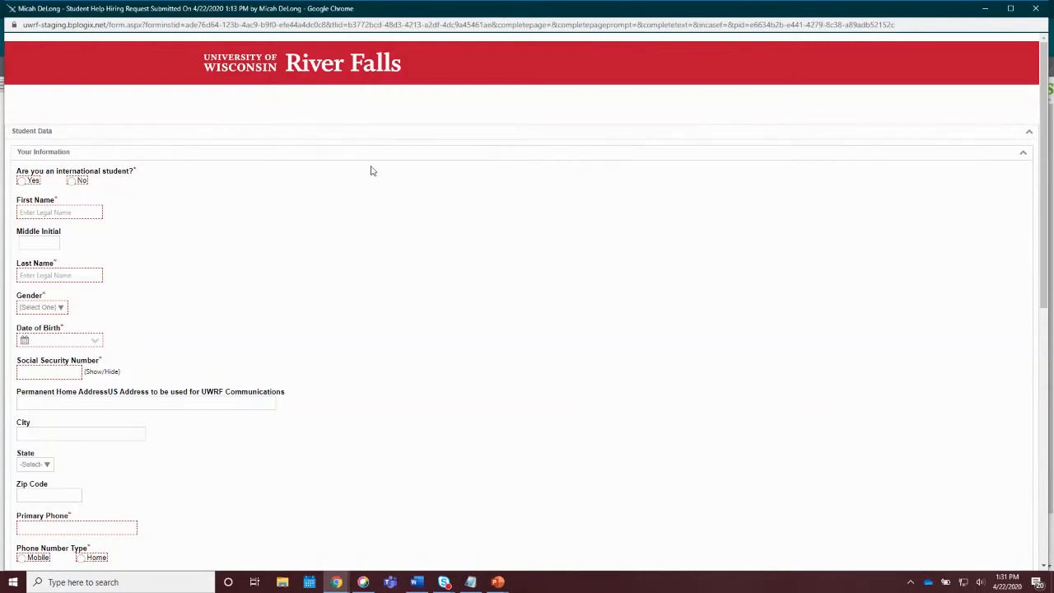
Answer Yes to the international student question and examine the passport and visa fields in the International Students section
scroll(401, 185, down, 1)
scroll(400, 185, up, 1)
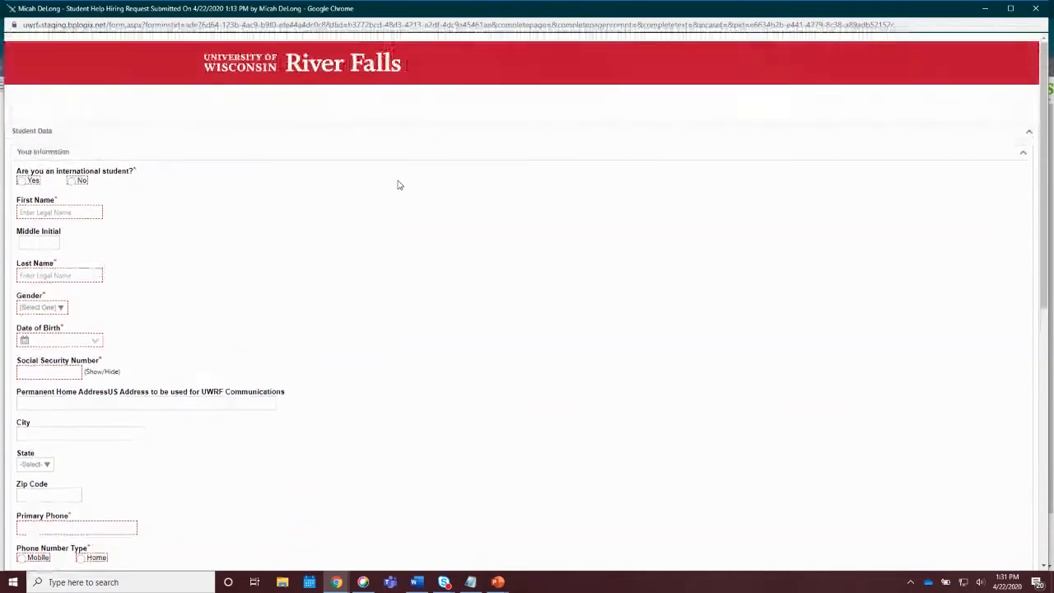
scroll(400, 185, down, 1)
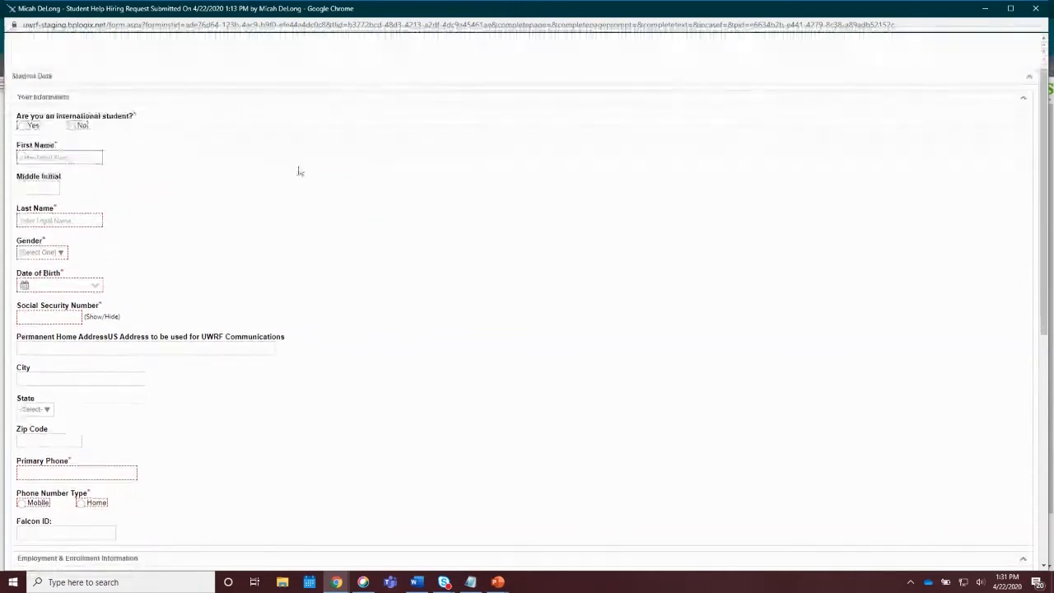
click(22, 126)
scroll(160, 163, down, 1)
scroll(162, 195, down, 3)
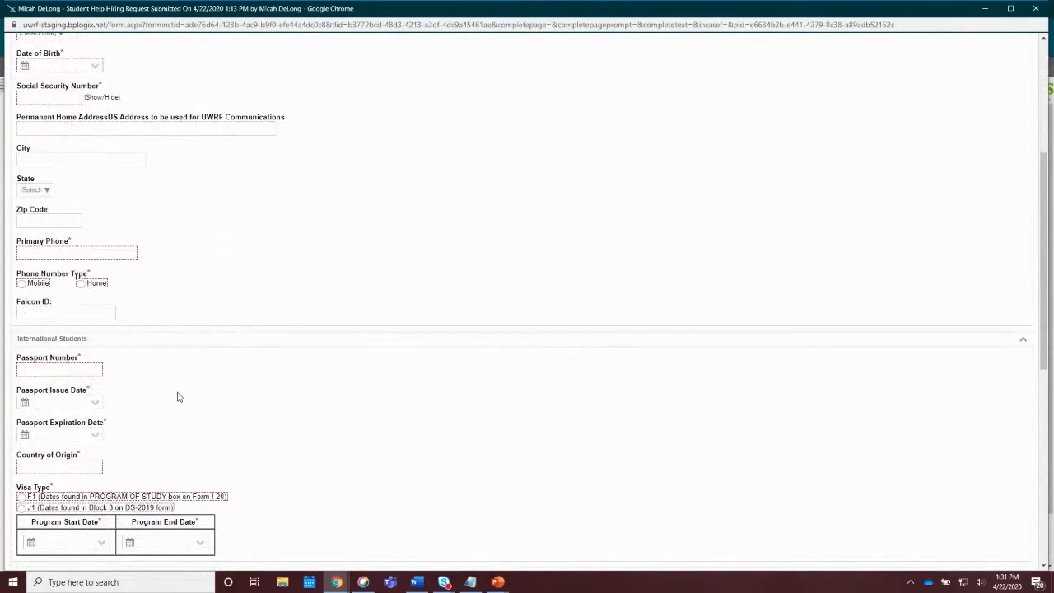
scroll(177, 396, up, 5)
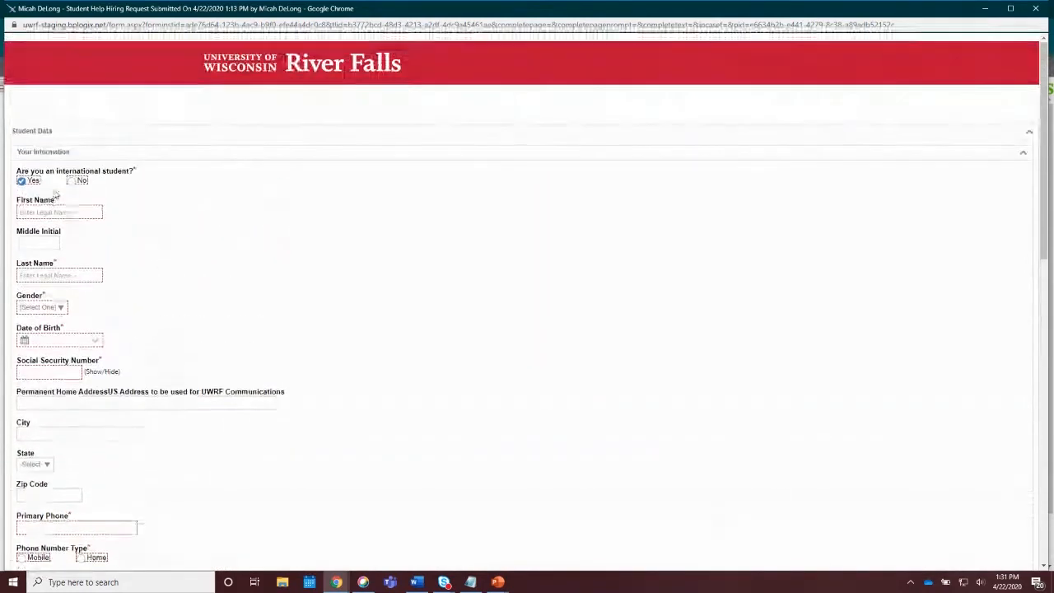
Answer No to the international student question and autofill the student's name and contact details from the saved profile
click(71, 181)
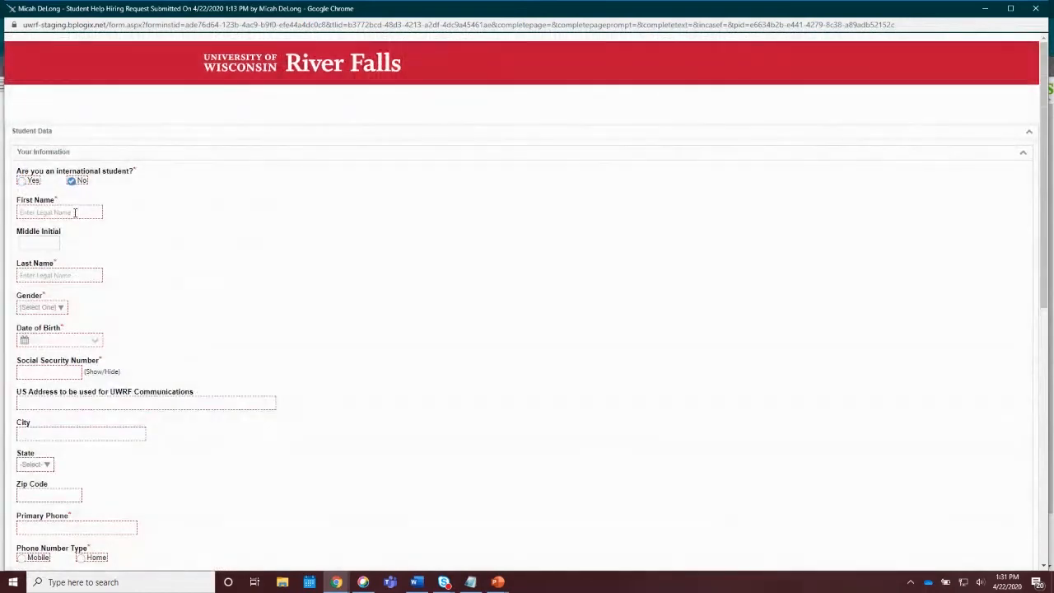
click(78, 212)
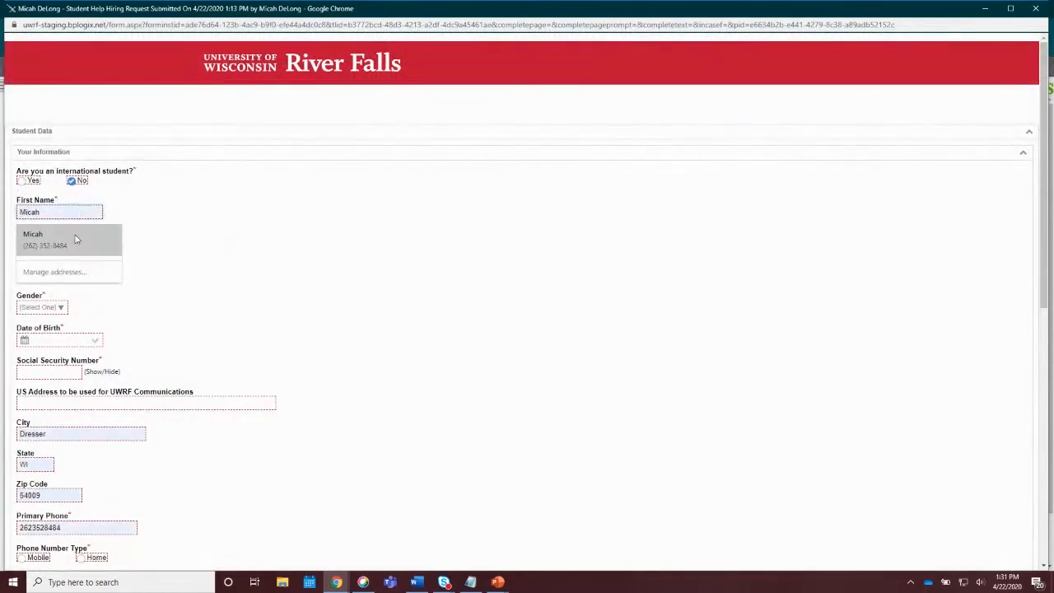
click(77, 235)
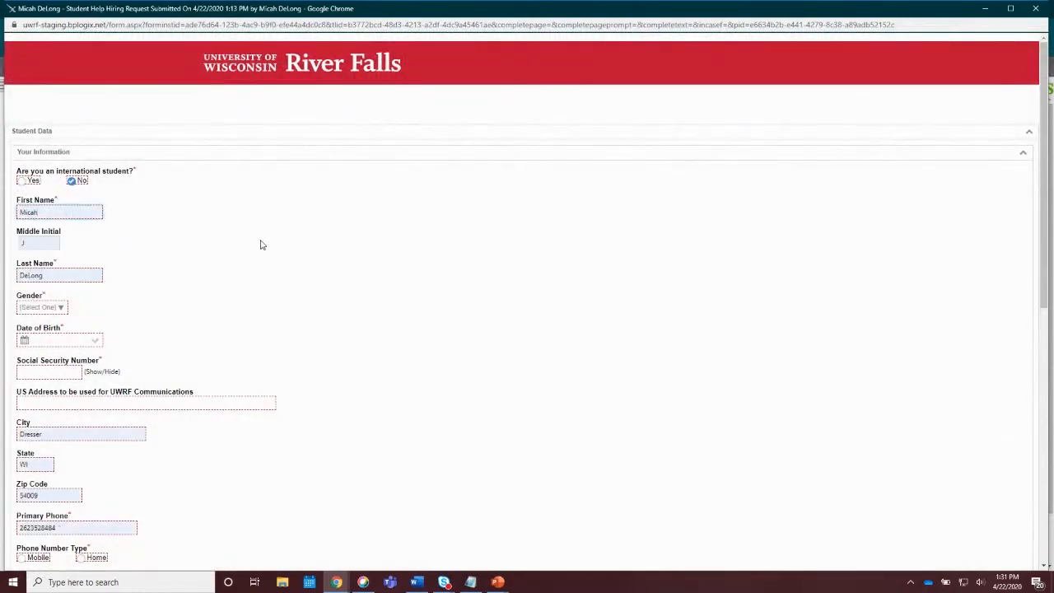
scroll(260, 245, down, 1)
click(70, 156)
scroll(160, 222, down, 1)
Set the gender to Male and choose the student's date of birth from the calendar
click(61, 197)
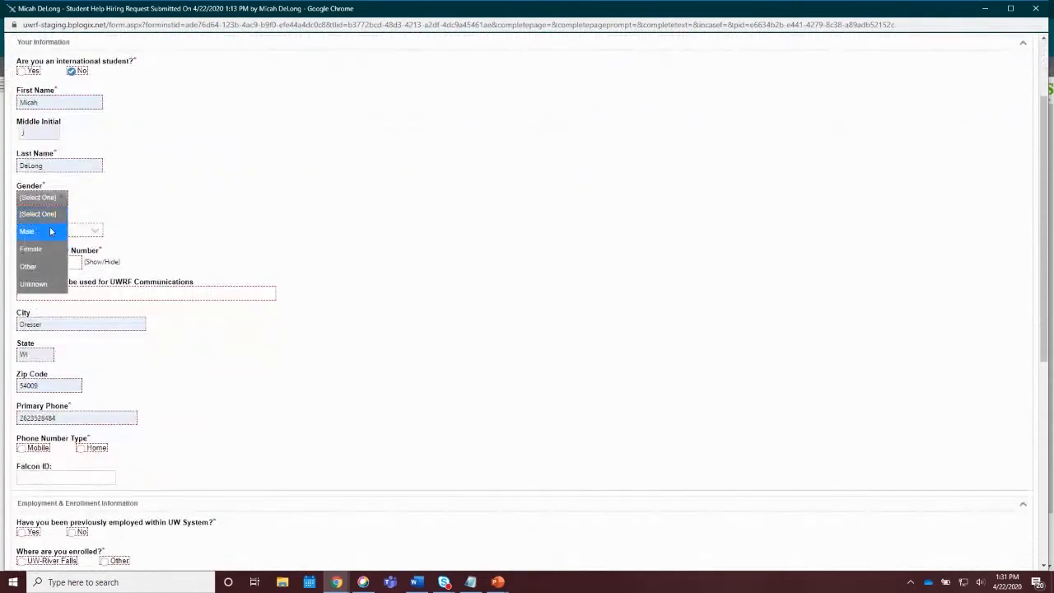
click(50, 232)
scroll(153, 195, down, 1)
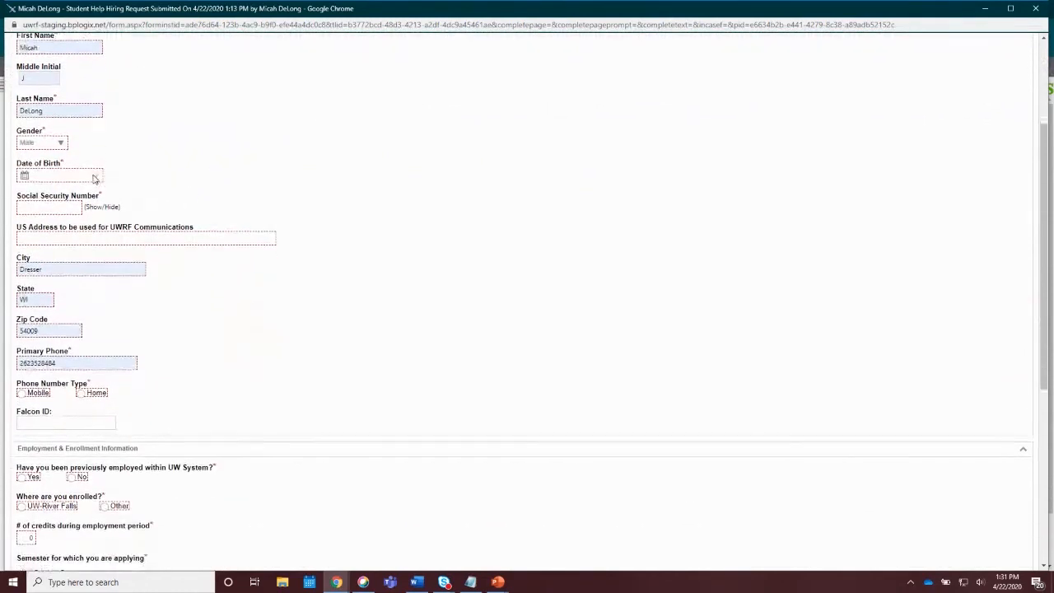
click(94, 179)
click(77, 190)
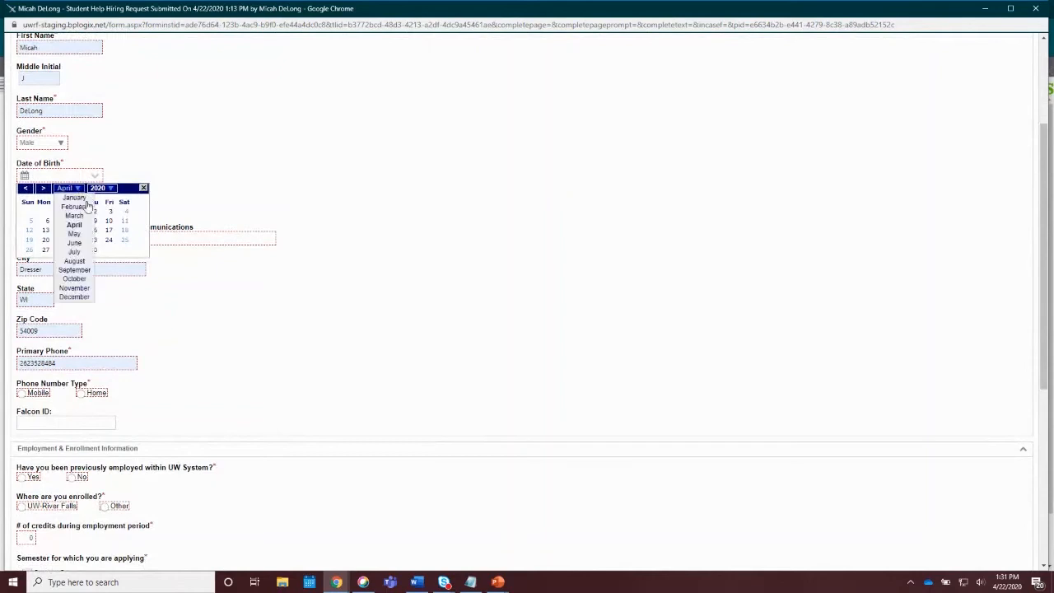
click(74, 206)
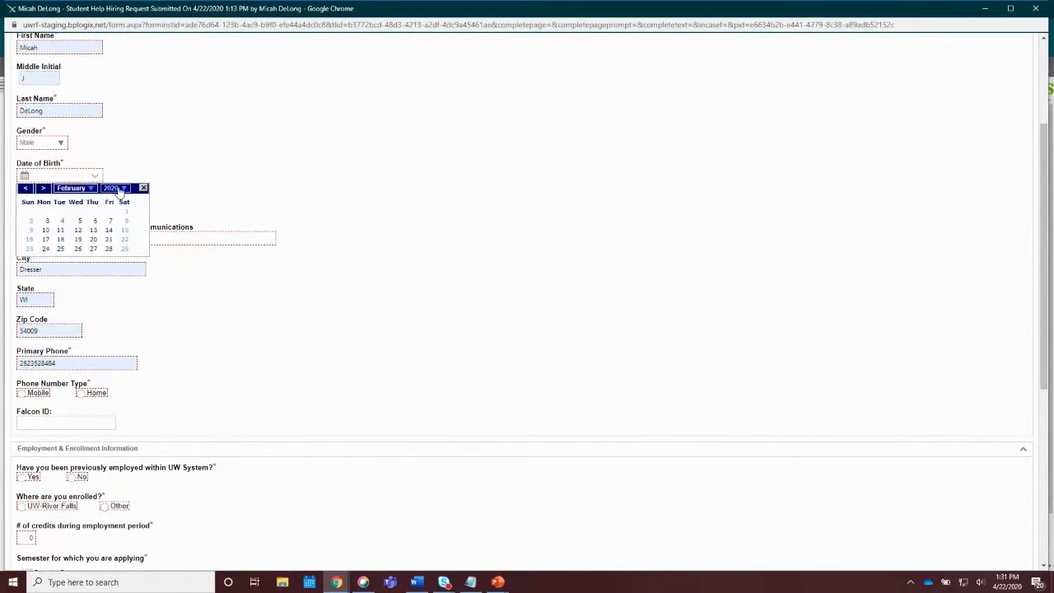
click(119, 191)
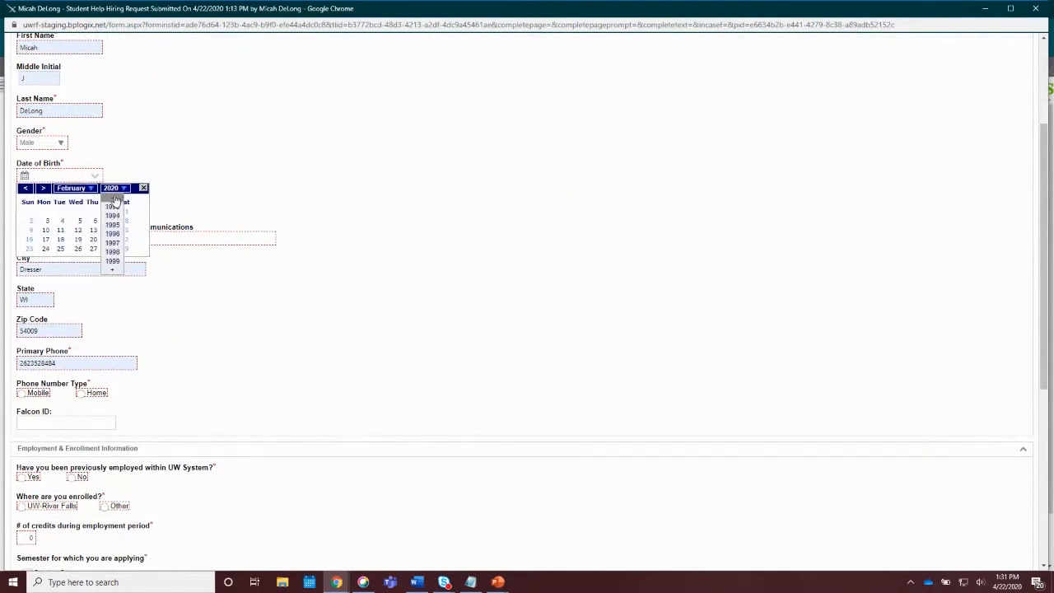
click(116, 200)
click(115, 216)
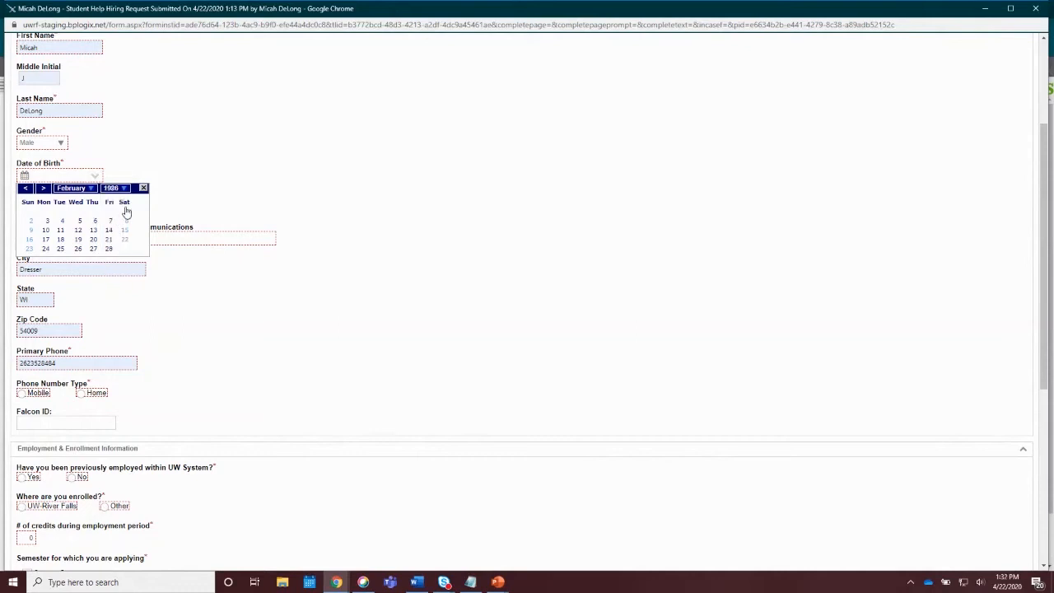
click(62, 249)
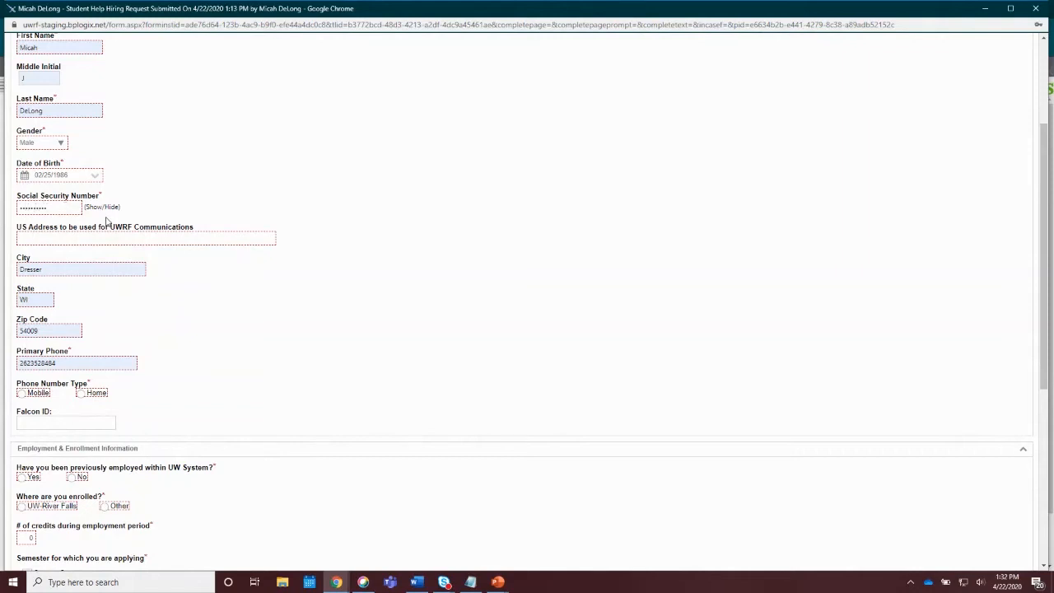
Toggle the visibility of the Social Security Number and fill in the US address from the saved suggestion
click(102, 207)
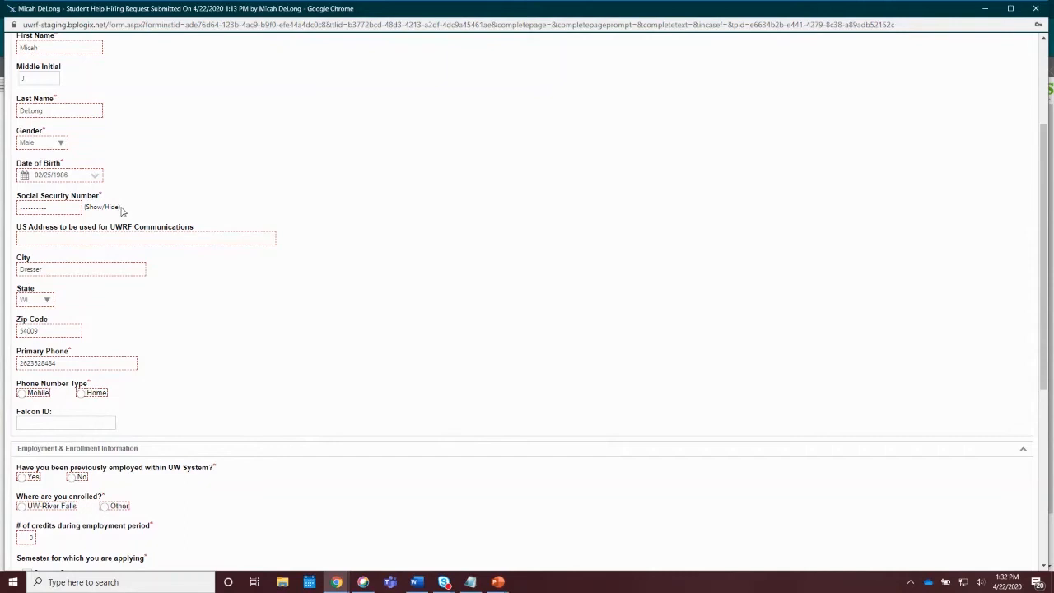
scroll(167, 202, down, 1)
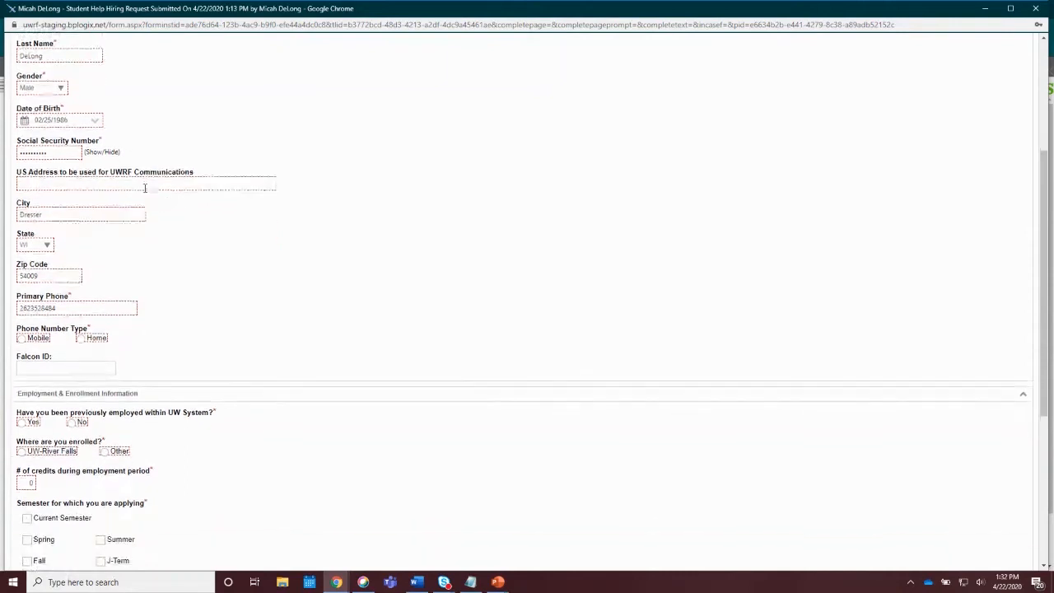
click(115, 185)
click(101, 202)
Set the phone number type to Mobile and answer No to previous employment within the UW System
scroll(168, 211, down, 2)
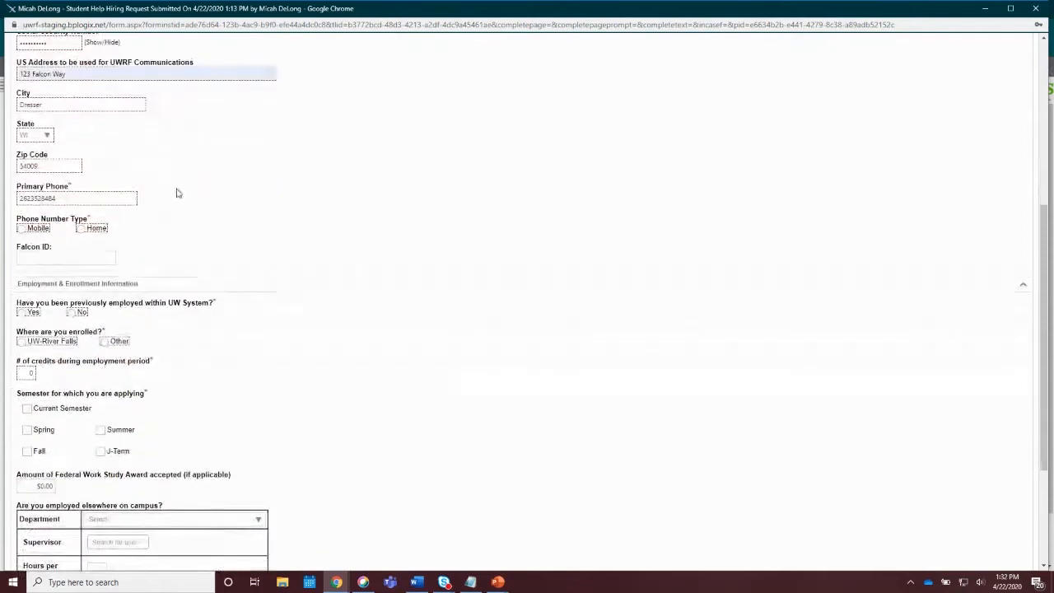
scroll(177, 188, down, 2)
click(22, 174)
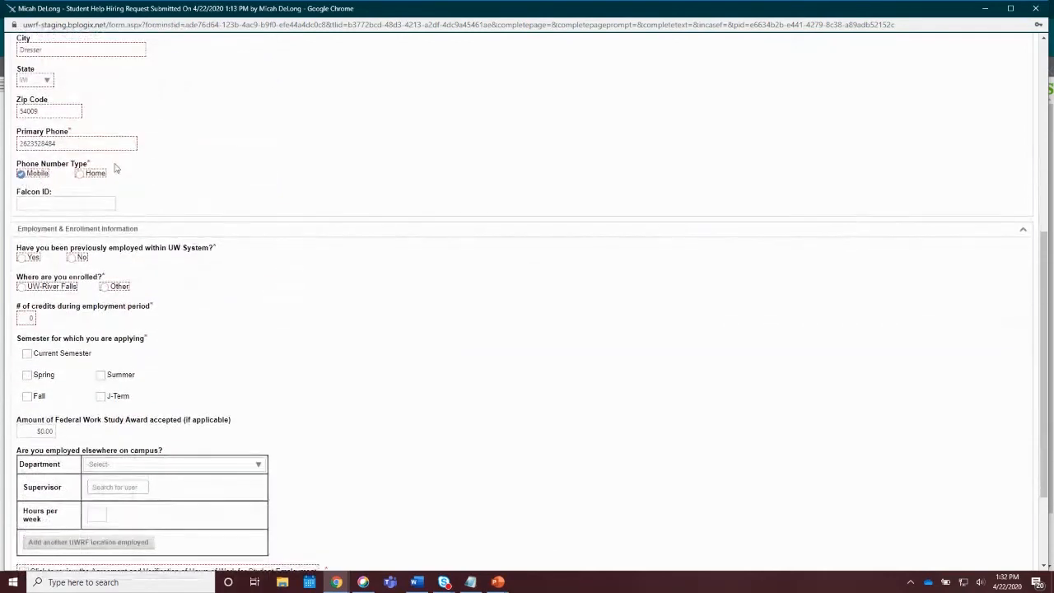
scroll(71, 161, down, 1)
click(57, 149)
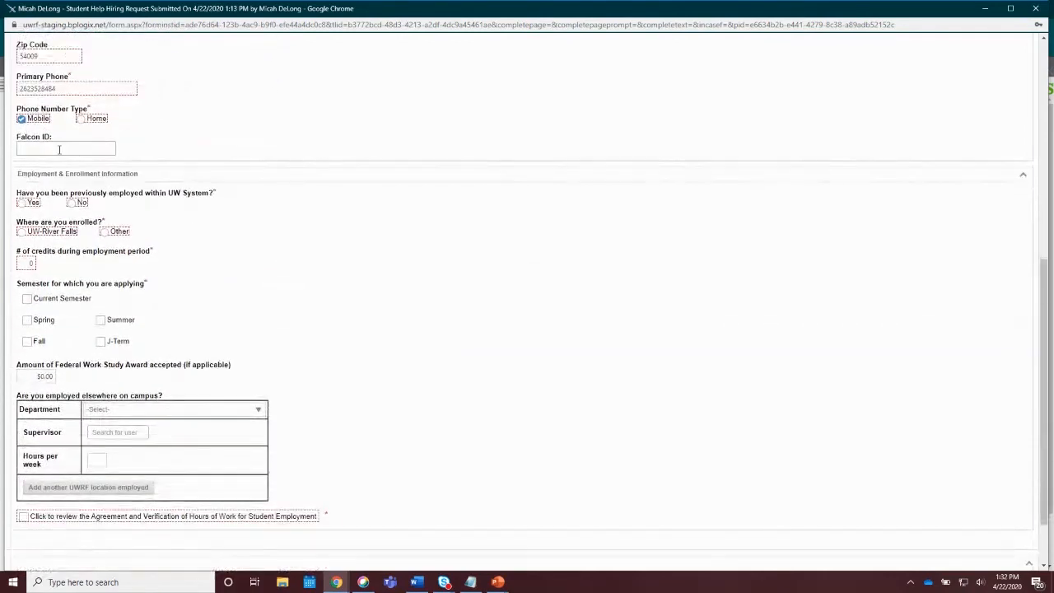
scroll(74, 171, down, 1)
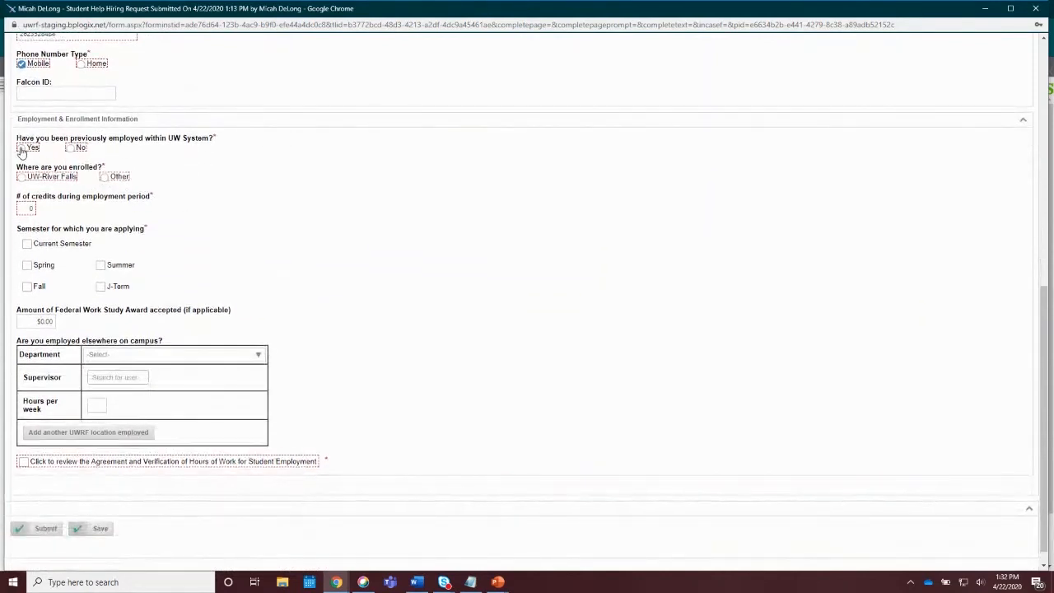
click(71, 149)
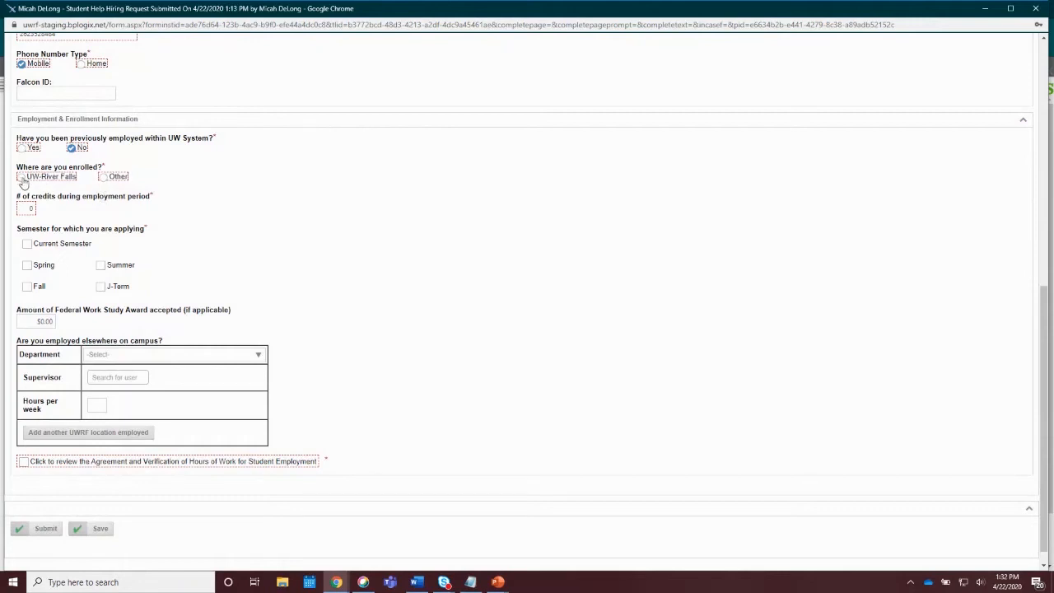
Preview the Other enrollment option with its location field, and set the place of enrollment to UW-River Falls
click(104, 178)
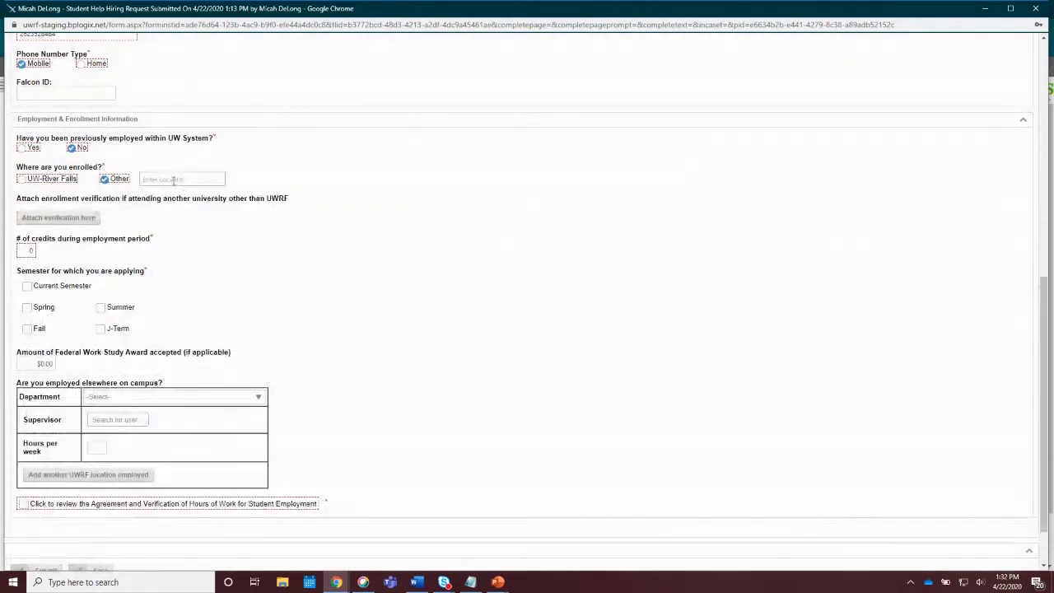
click(167, 180)
click(36, 179)
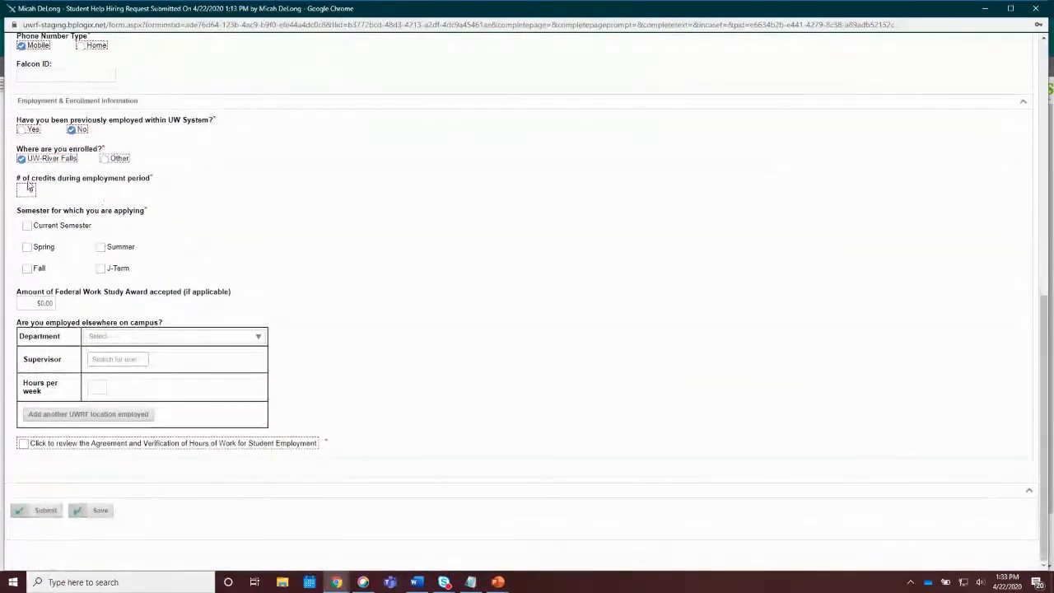
Enter 12 credits for the employment period and select Fall as the semester applied for
click(29, 187)
text(0)
text(12)
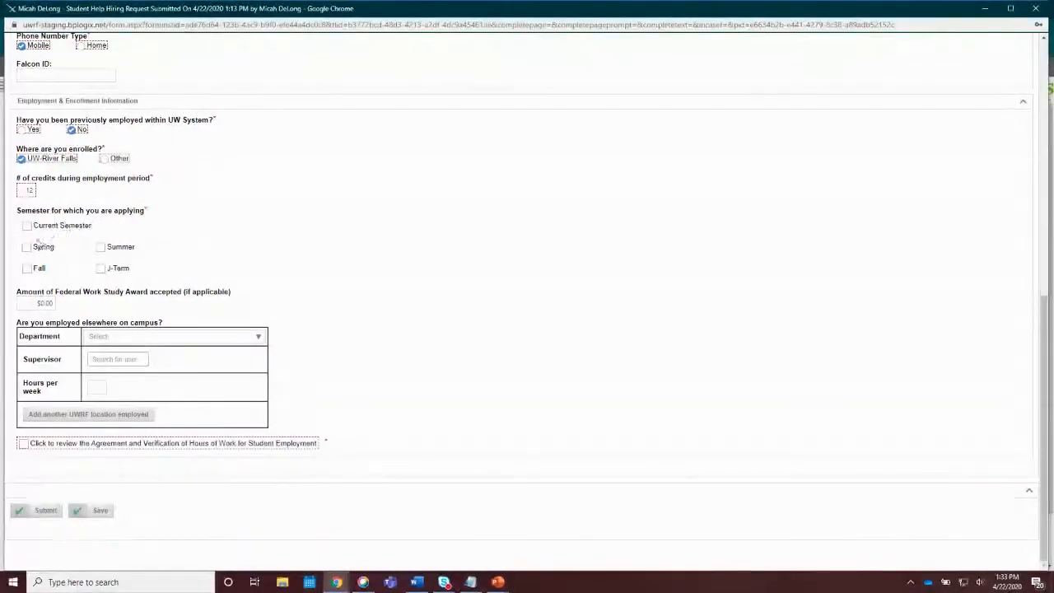
click(30, 268)
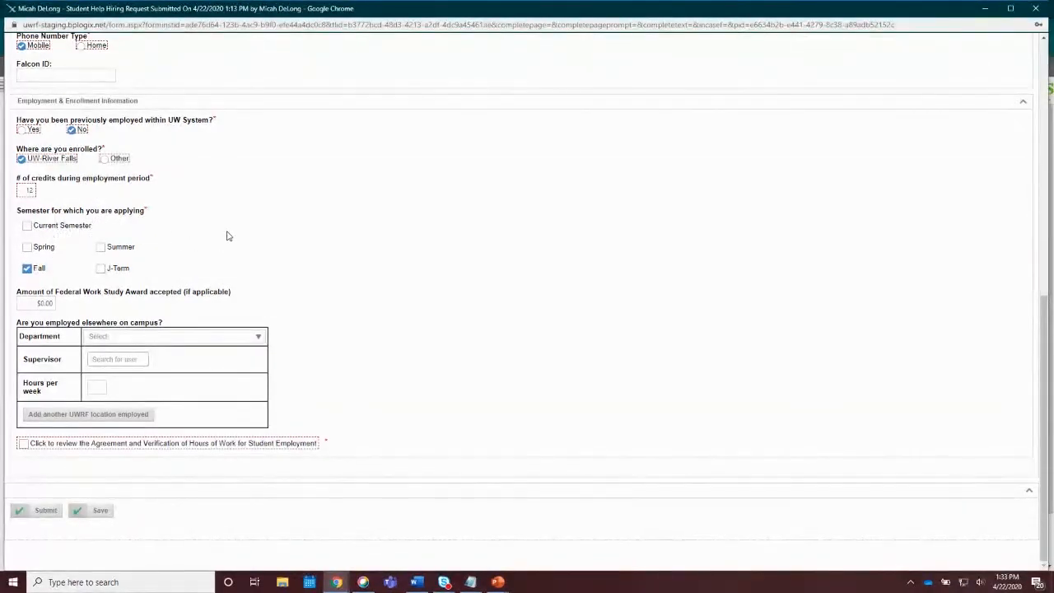
click(46, 303)
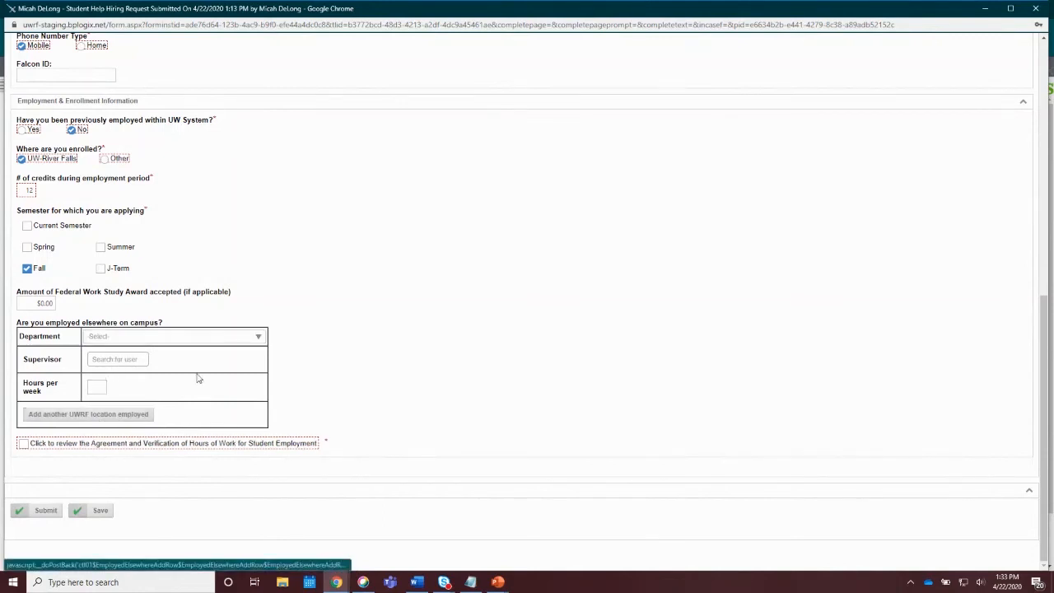
Open the Agreement and Verification of Hours of Work for Student Employment and confirm having read and understood its terms
click(34, 444)
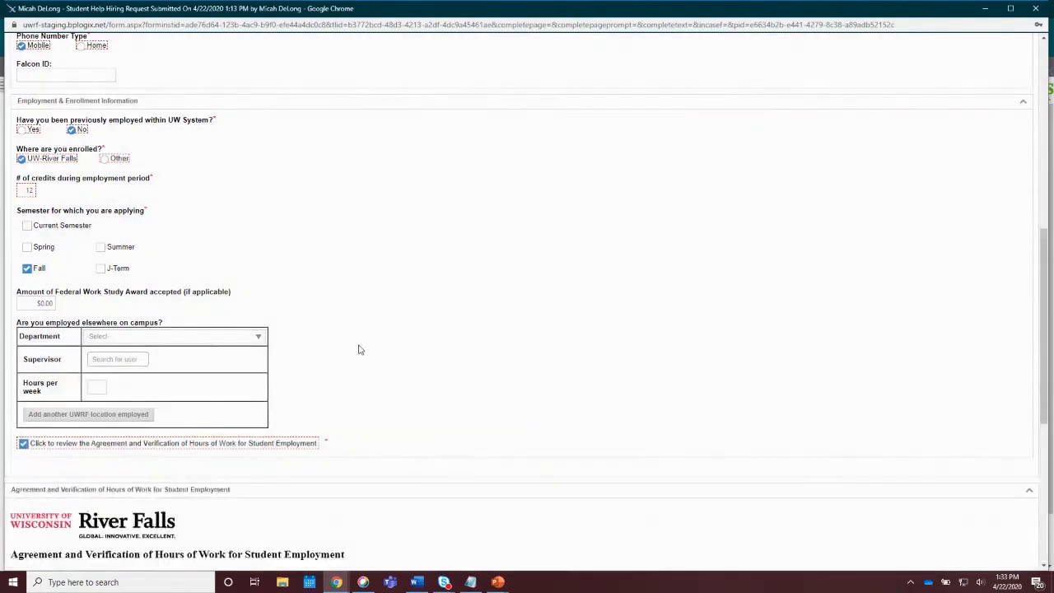
scroll(379, 307, down, 2)
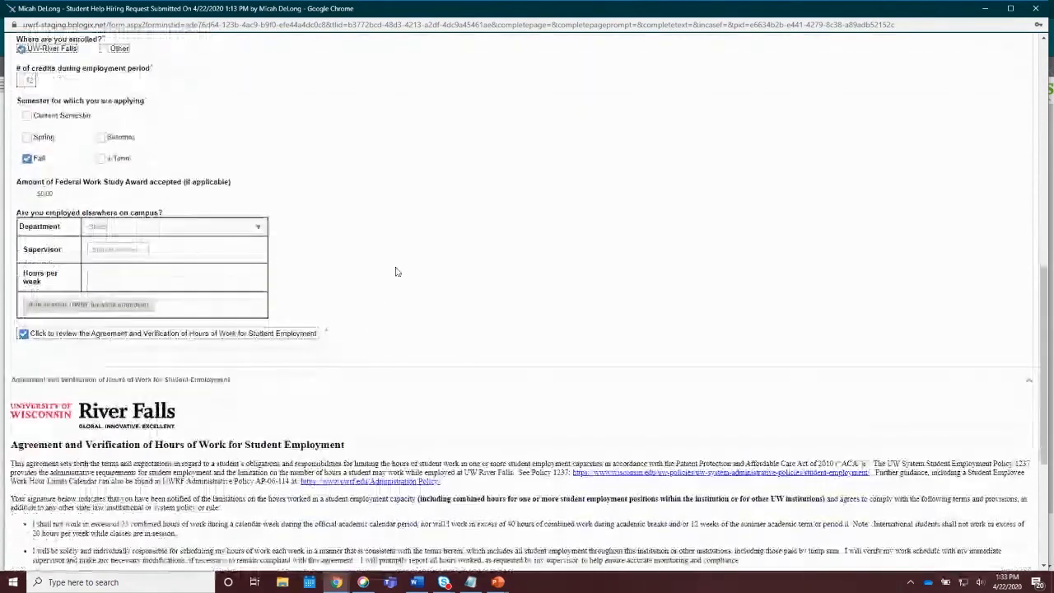
scroll(404, 266, down, 3)
scroll(500, 228, down, 1)
scroll(534, 209, down, 1)
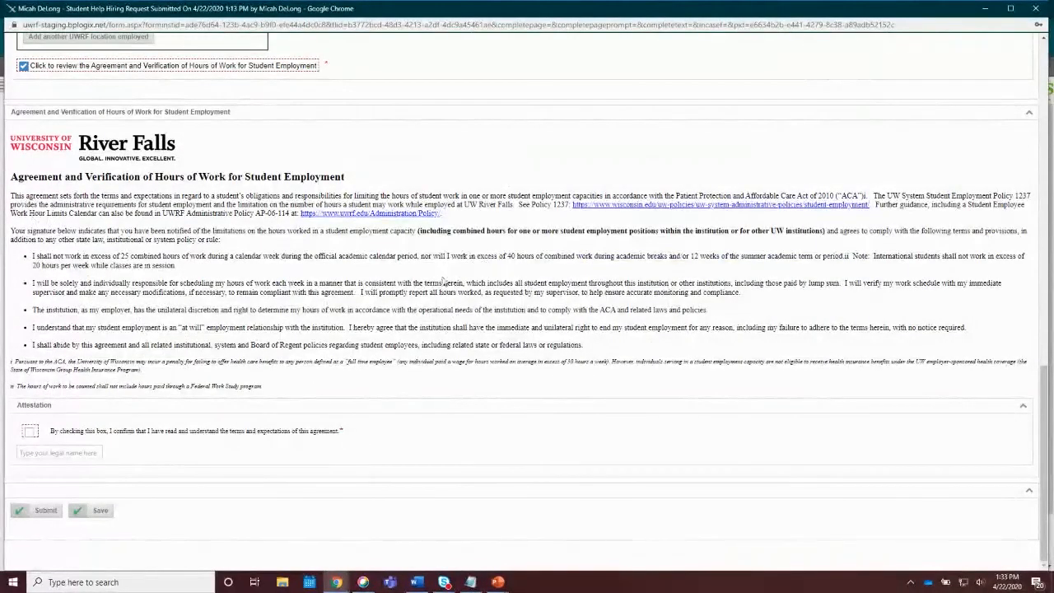
click(28, 433)
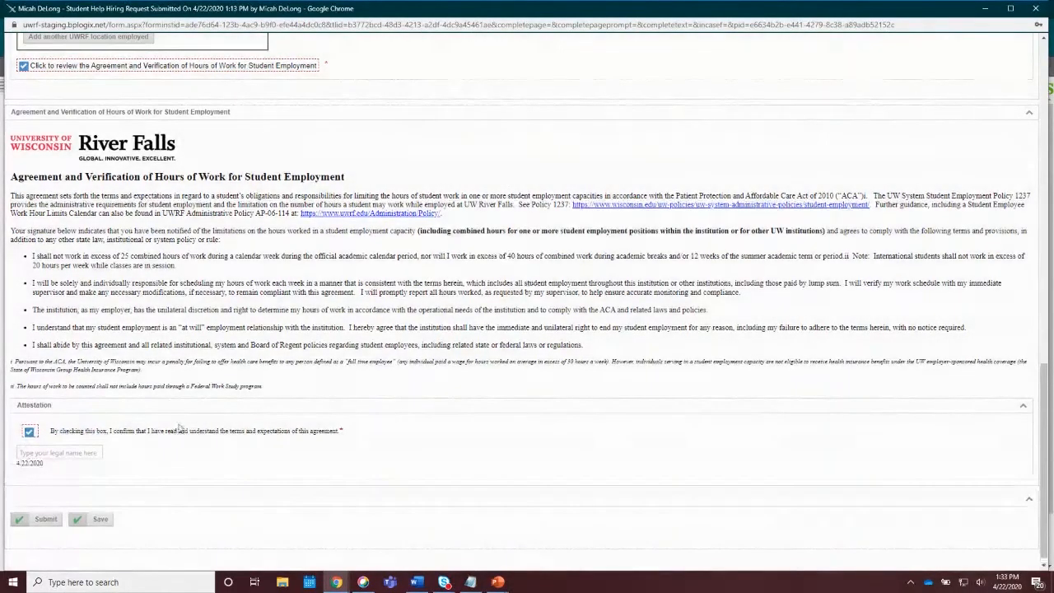
Sign the attestation with the student's legal name and submit the student data form
click(67, 451)
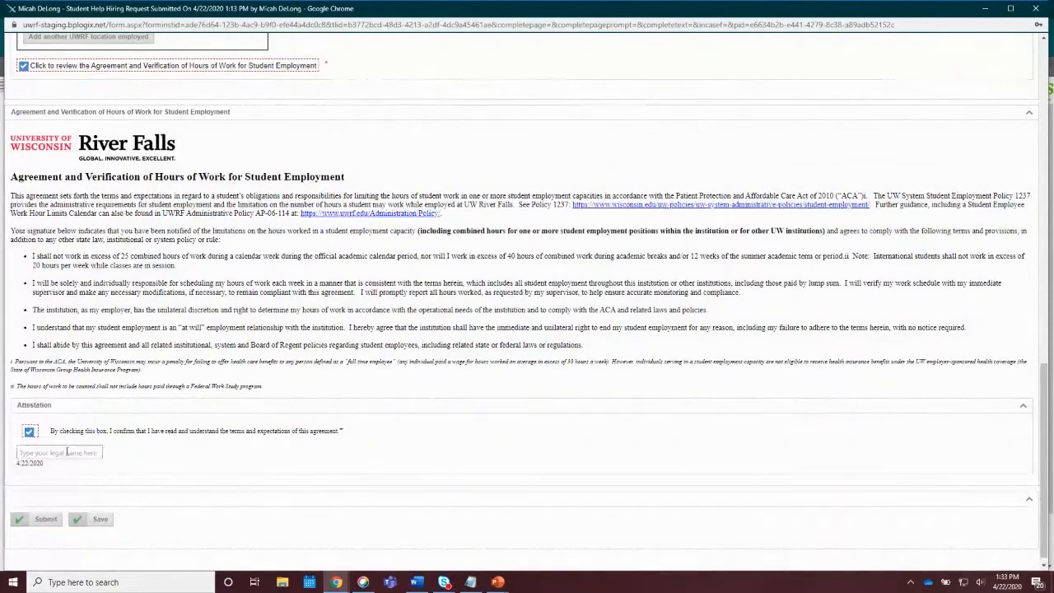
click(46, 474)
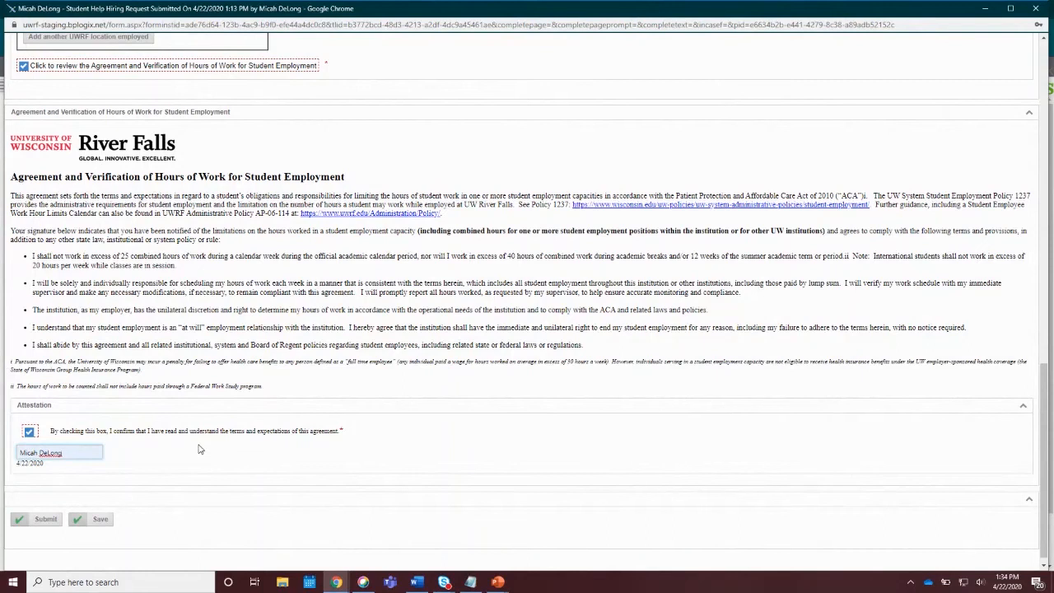
click(106, 455)
click(47, 522)
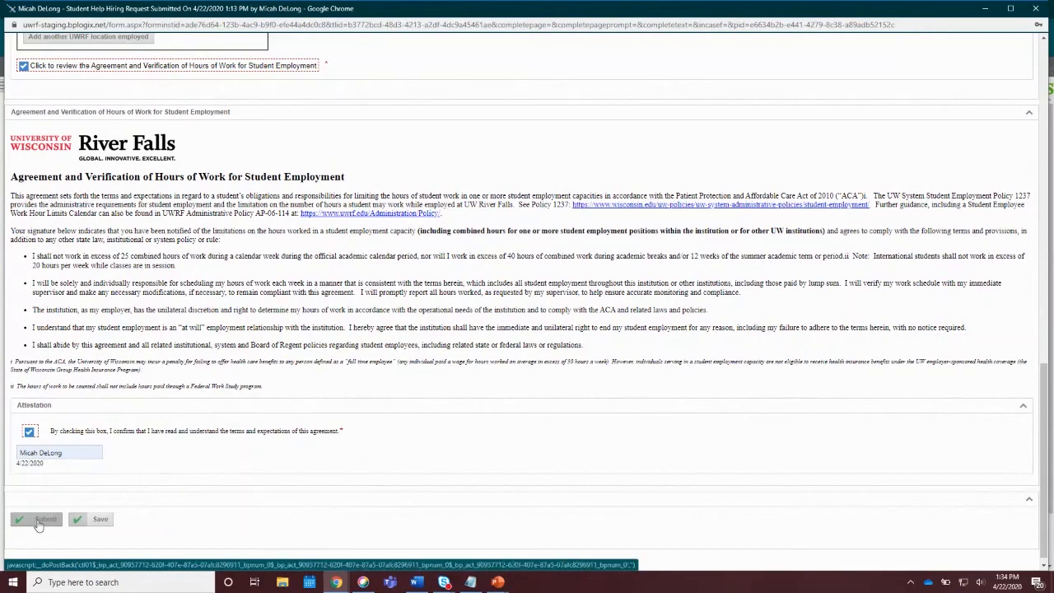
click(38, 524)
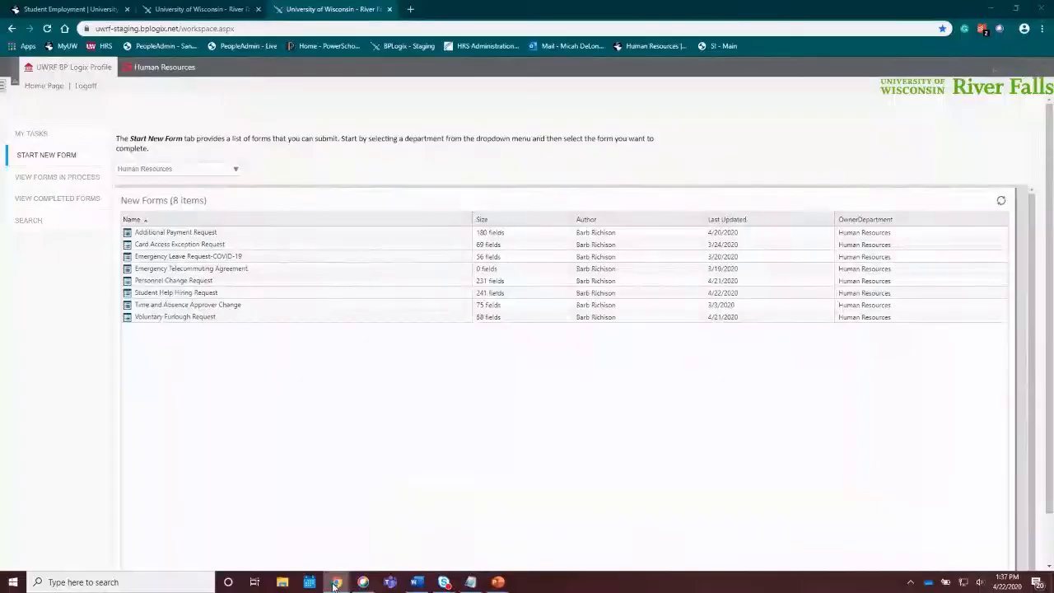
Switch to the Student Help Hiring Request submitted on 4/22/2020 at 12:22 PM and review its supervisor, job and funding entries
mouse_move(337, 581)
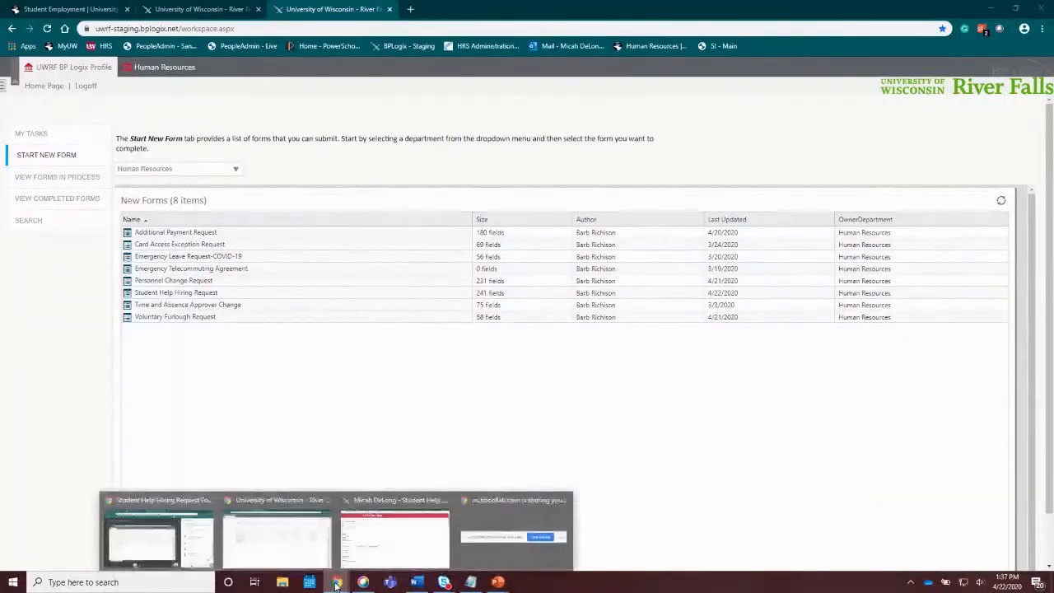
click(373, 545)
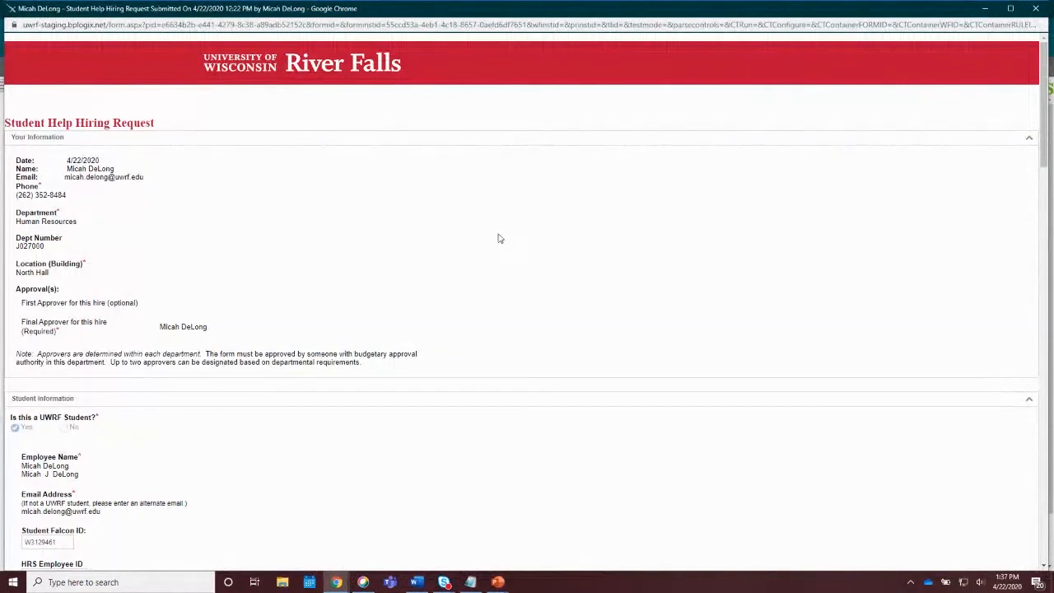
scroll(485, 169, down, 1)
scroll(484, 170, up, 1)
scroll(559, 147, down, 2)
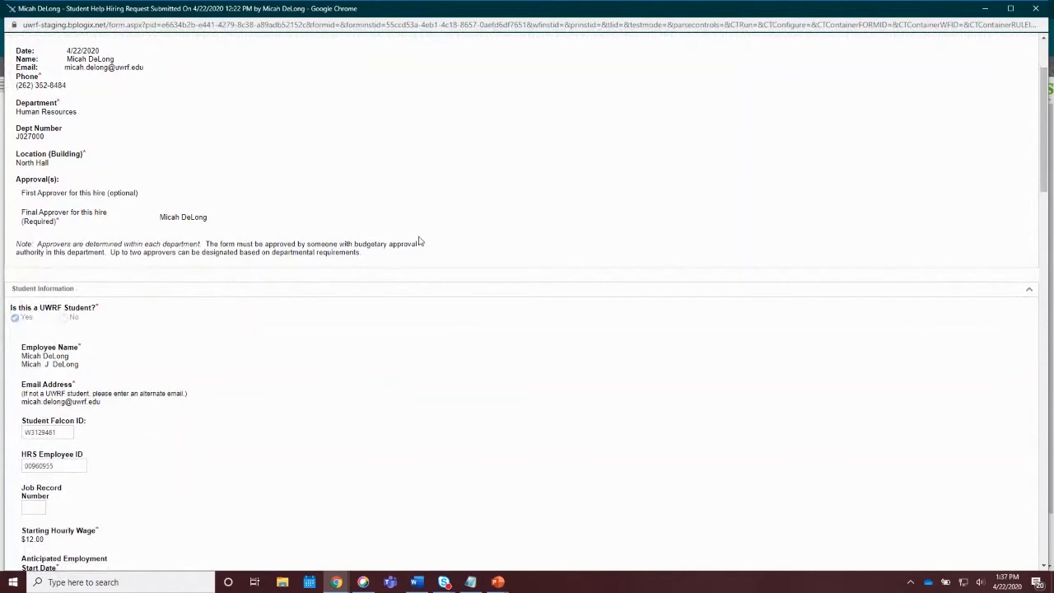
scroll(474, 211, down, 1)
scroll(474, 210, up, 2)
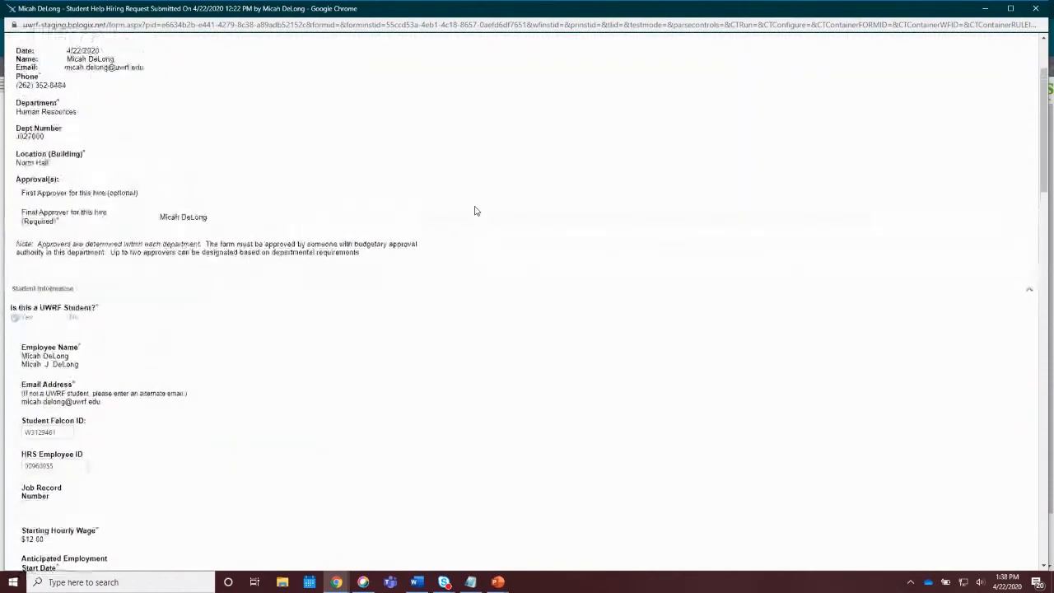
scroll(488, 146, down, 3)
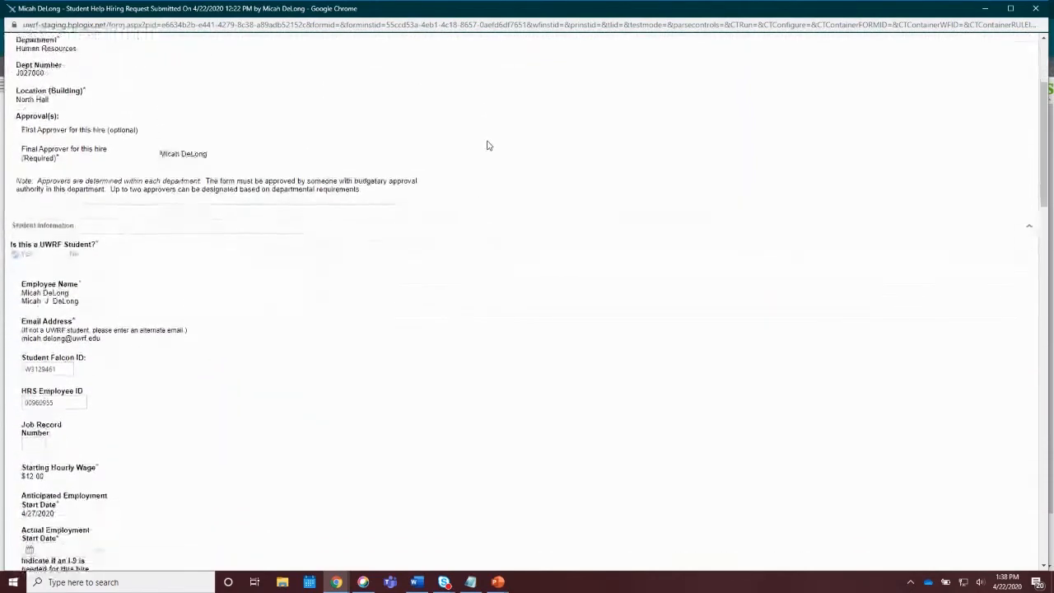
scroll(488, 146, down, 5)
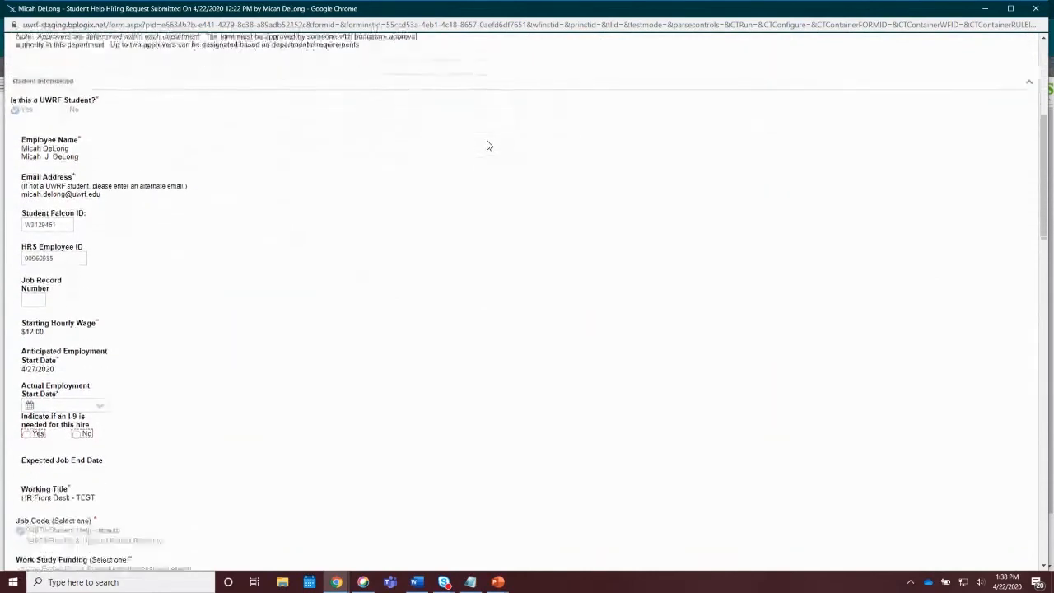
scroll(488, 145, down, 7)
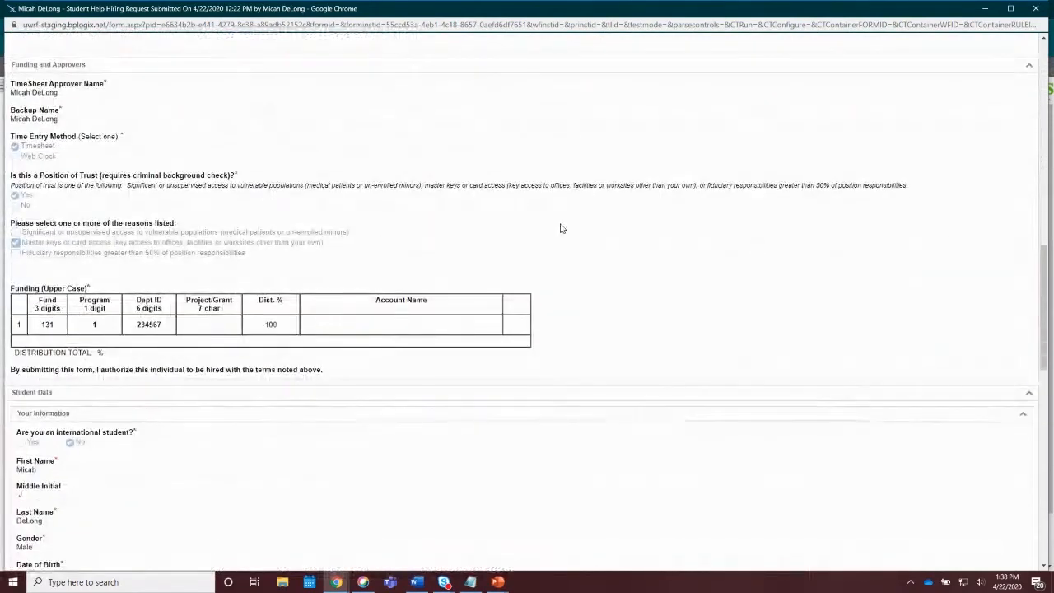
Examine the completed student data, the employment and enrollment answers, and the participant status list of the request
scroll(561, 228, down, 3)
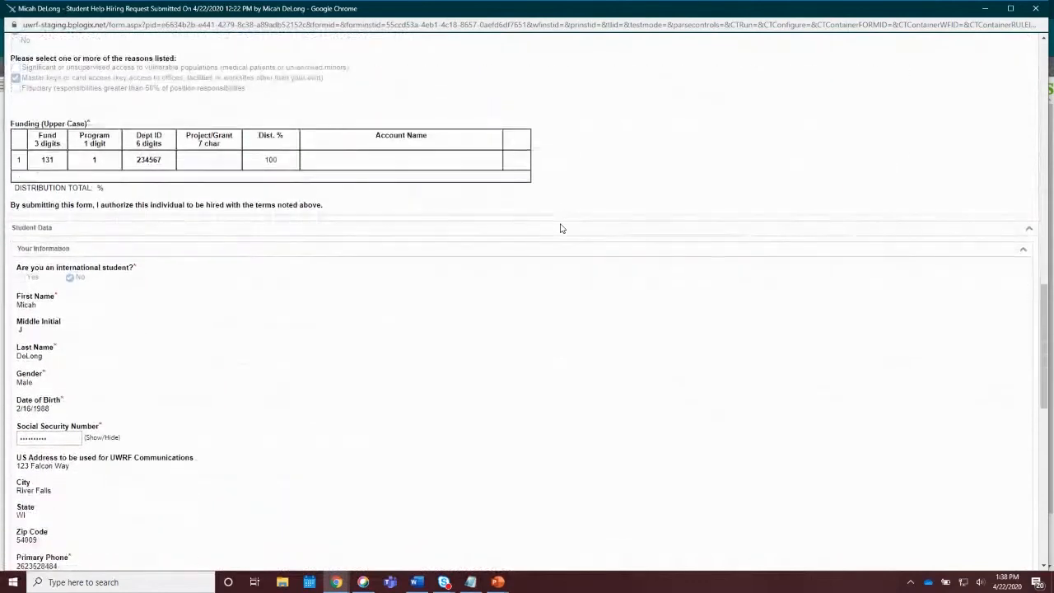
scroll(561, 228, down, 3)
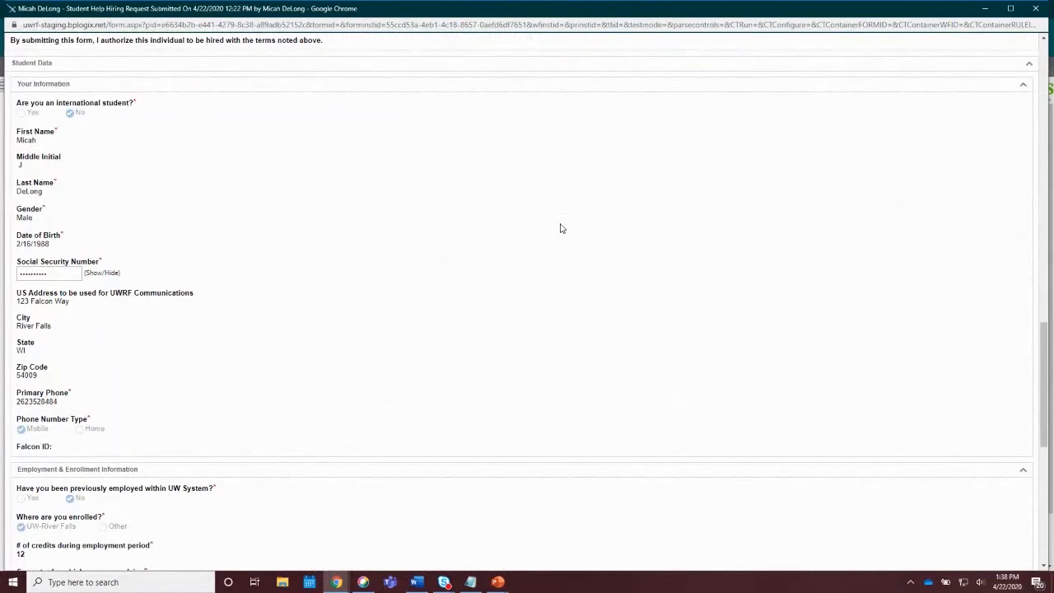
scroll(561, 228, down, 4)
scroll(560, 228, down, 1)
scroll(560, 228, up, 1)
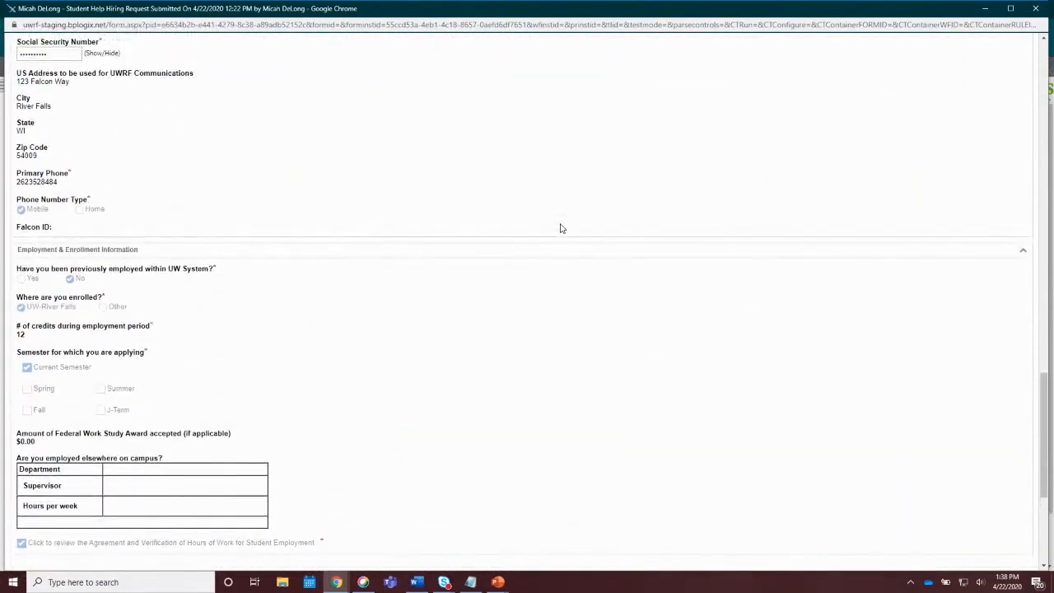
scroll(506, 276, down, 2)
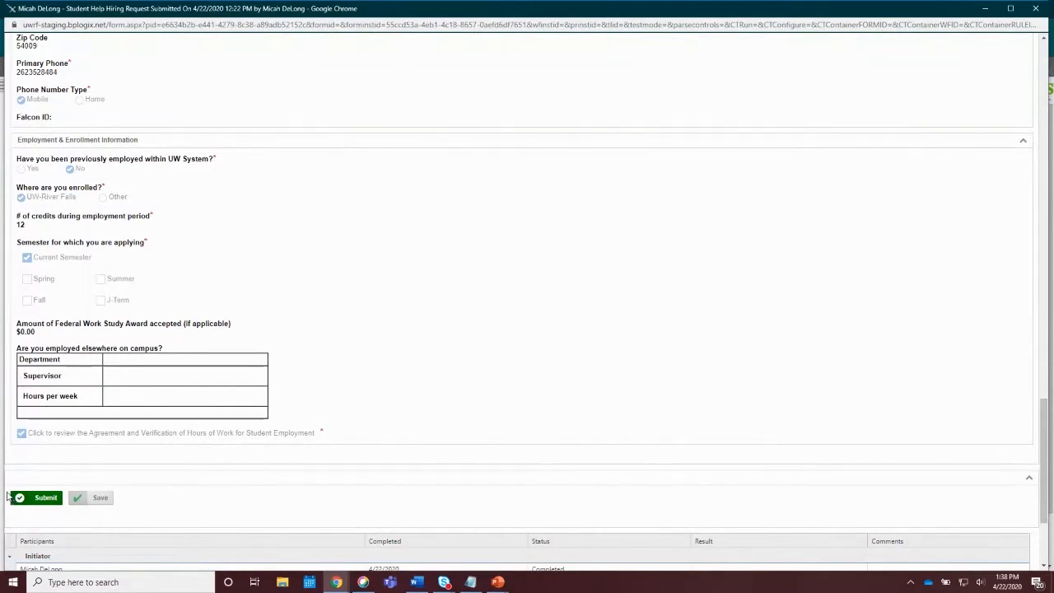
scroll(274, 371, up, 1)
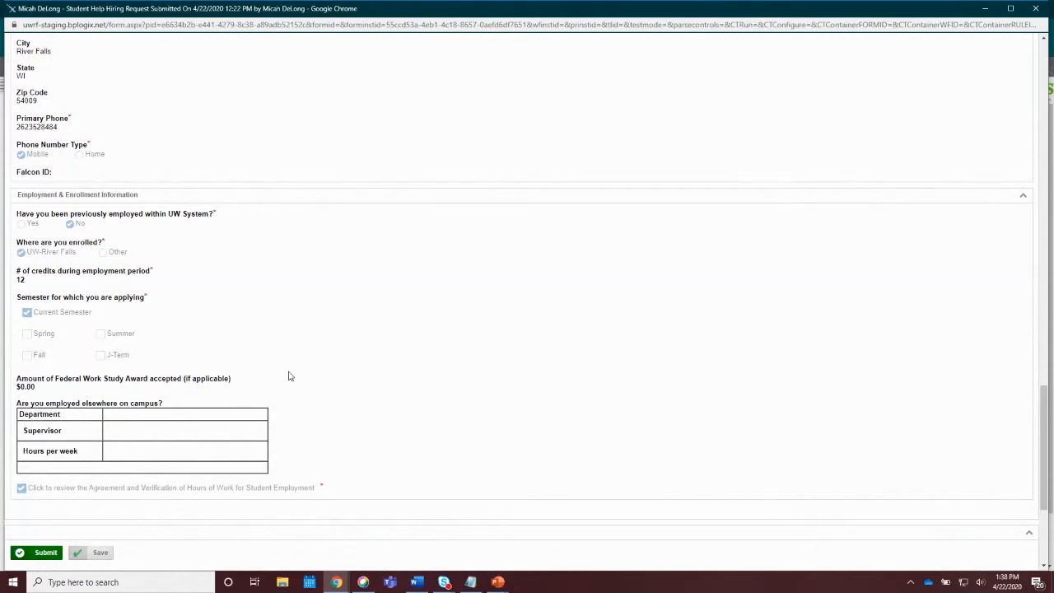
scroll(287, 381, down, 2)
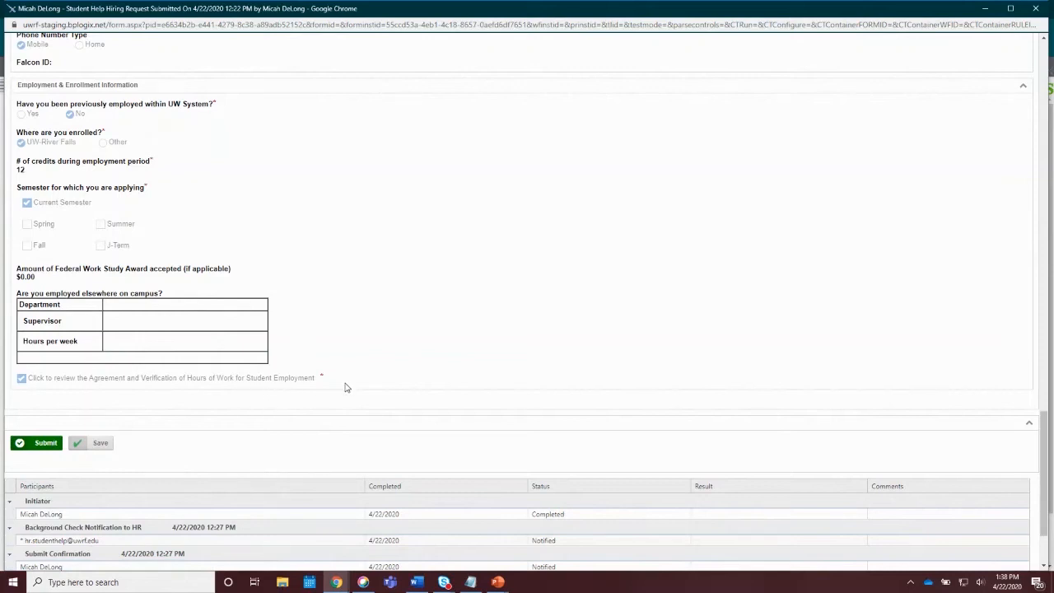
Return to the Student Information section and highlight the HRS Employee ID value
scroll(374, 341, up, 5)
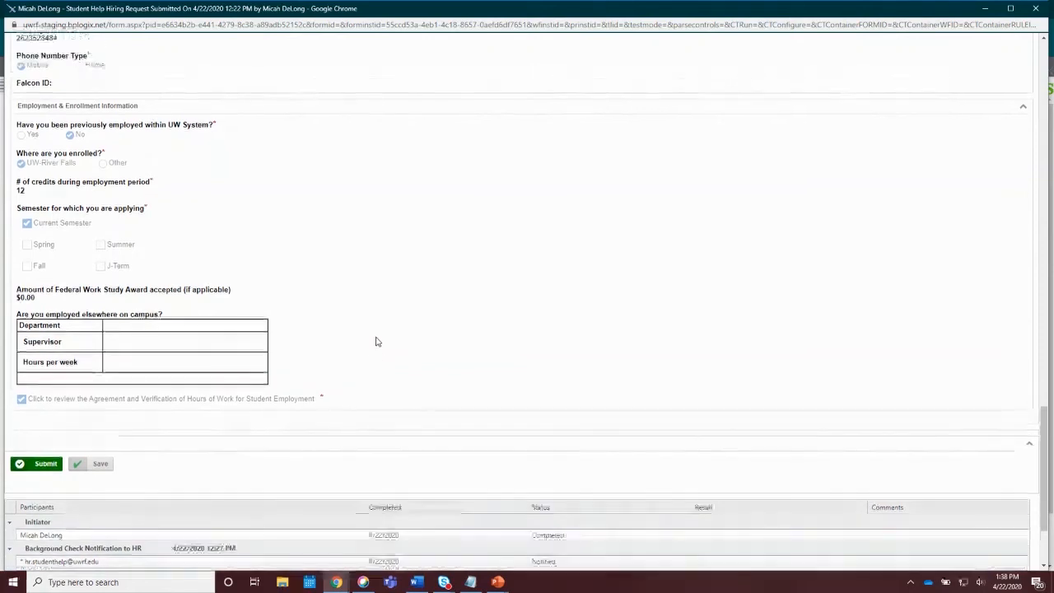
scroll(345, 382, up, 4)
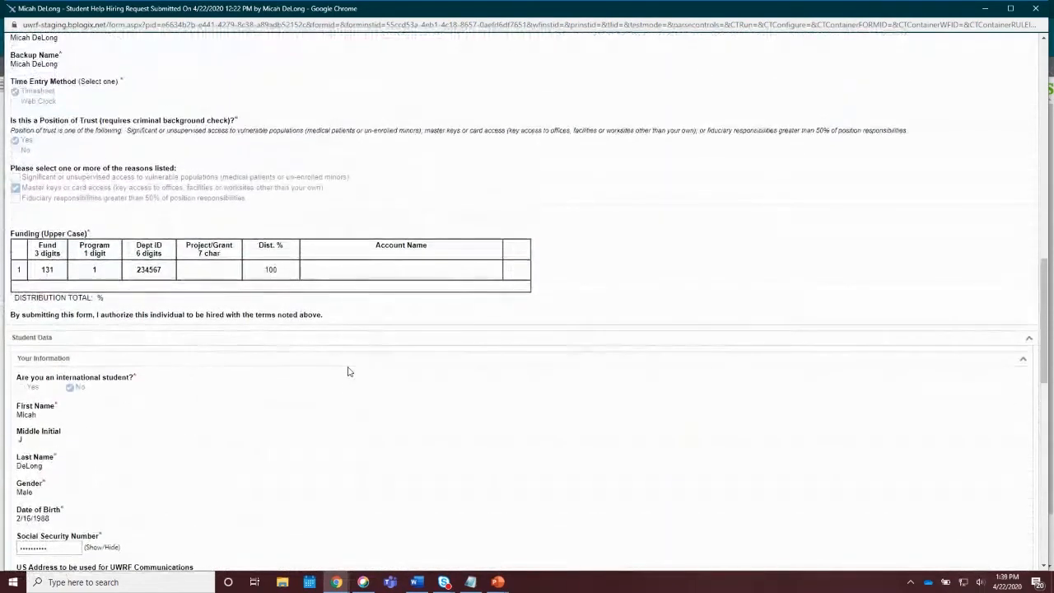
scroll(348, 372, up, 3)
scroll(348, 371, up, 4)
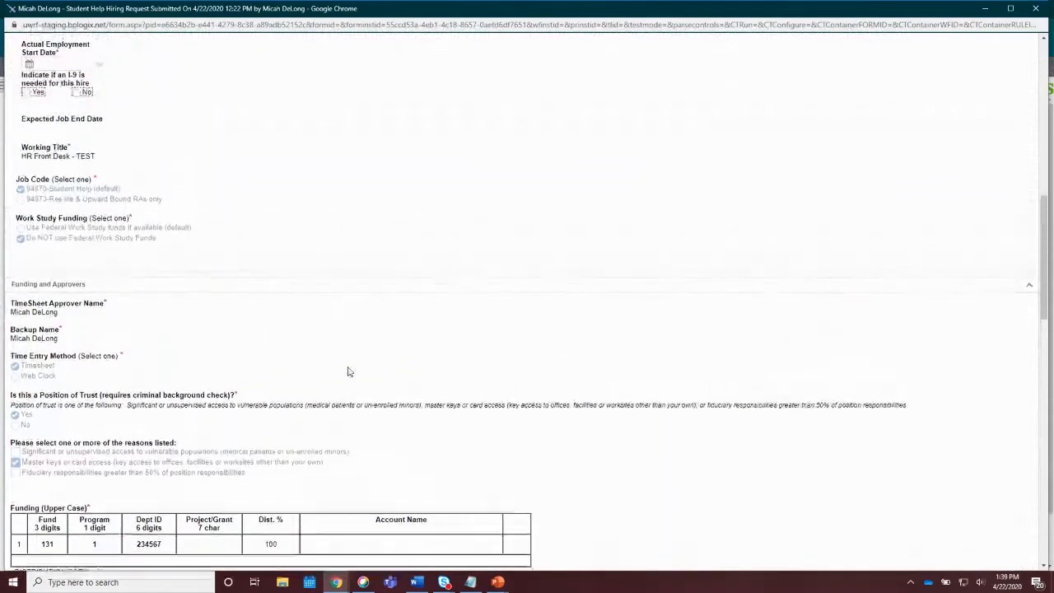
scroll(348, 371, up, 2)
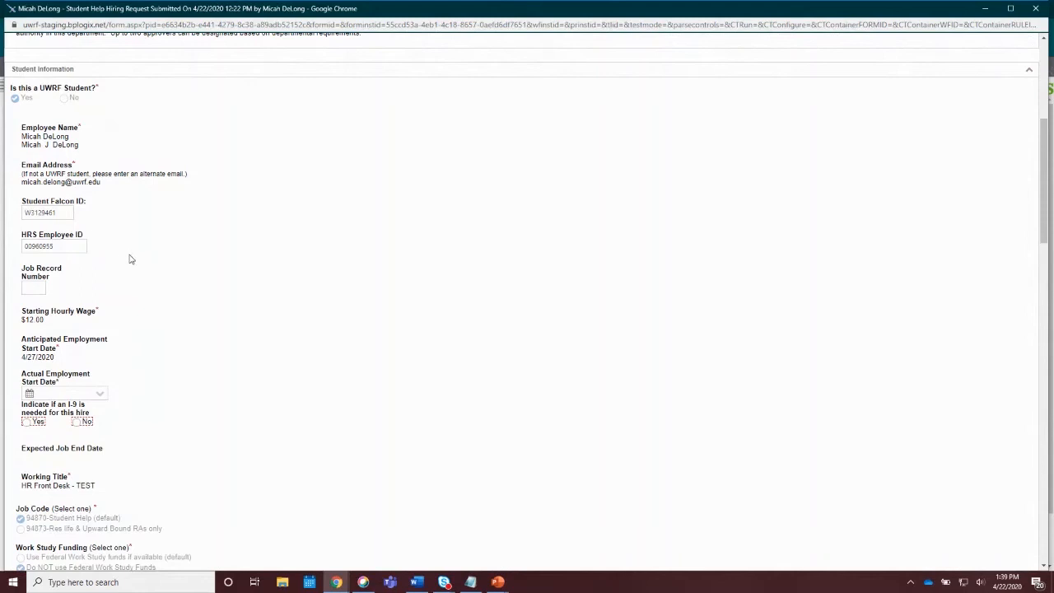
scroll(130, 260, down, 1)
click(60, 191)
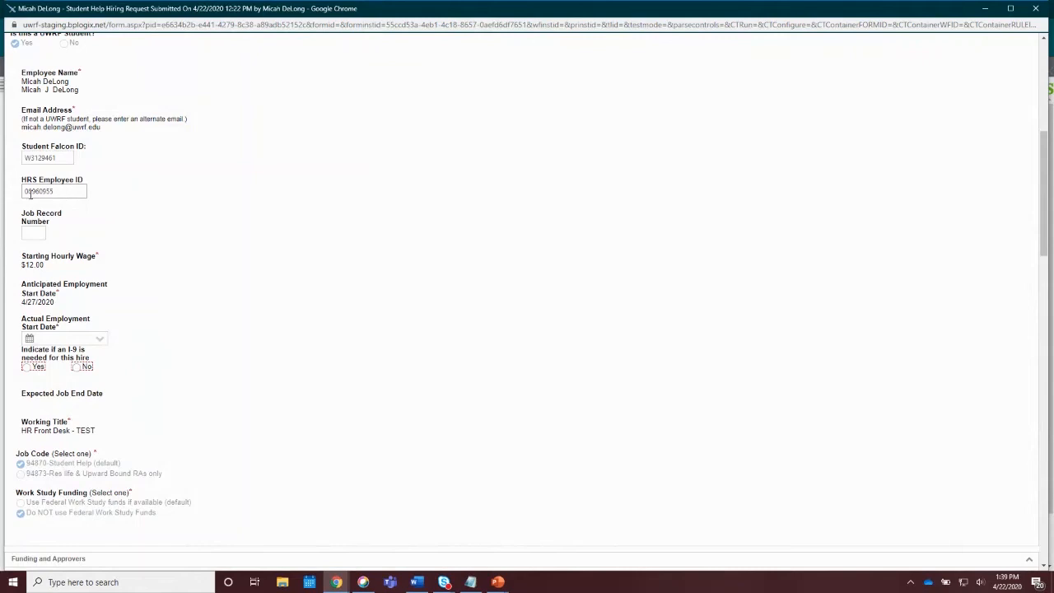
double_click(54, 190)
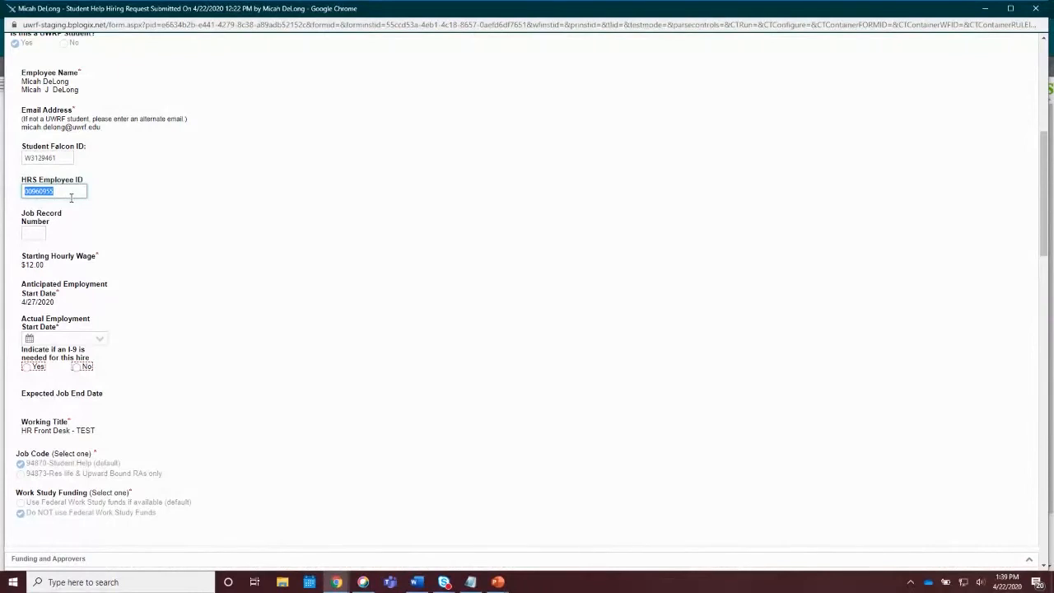
Check the Job Record Number field and the student's employment and enrollment answers, and indicate No for whether an I-9 is needed for this hire
click(34, 234)
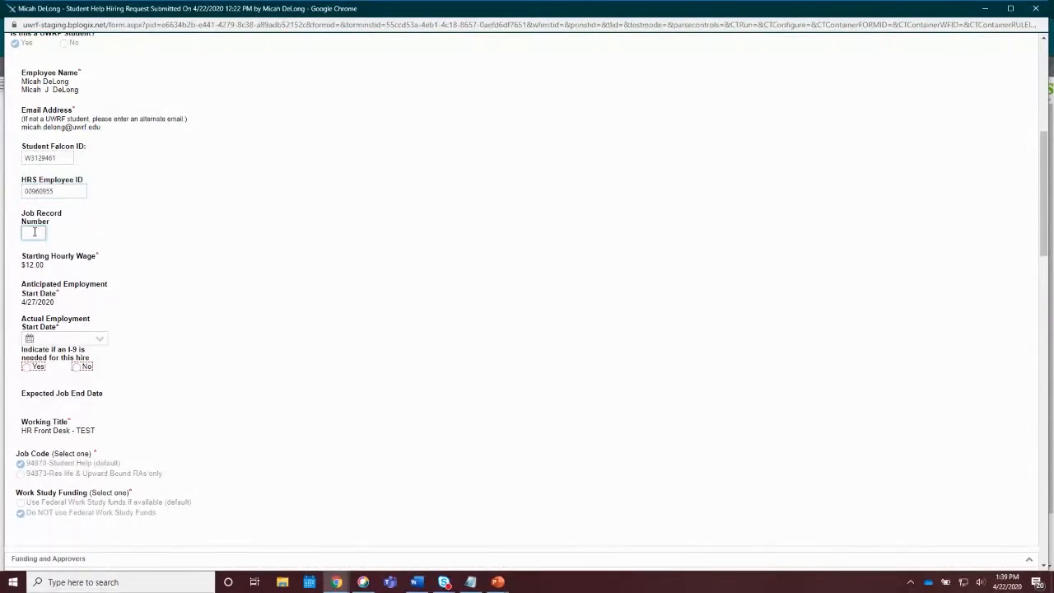
scroll(189, 253, down, 1)
scroll(190, 253, down, 1)
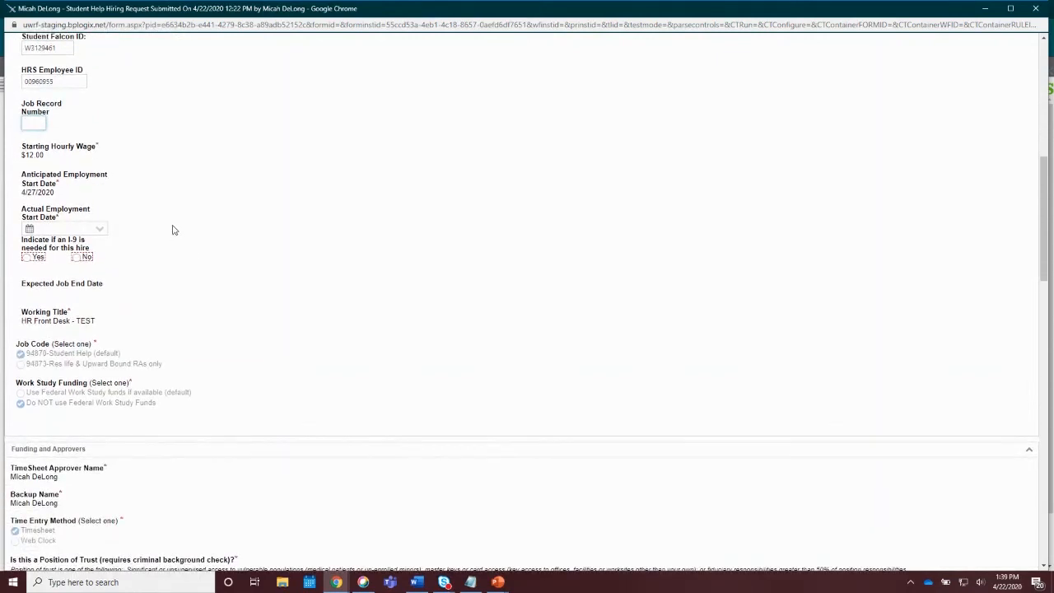
scroll(172, 228, down, 1)
scroll(172, 228, up, 1)
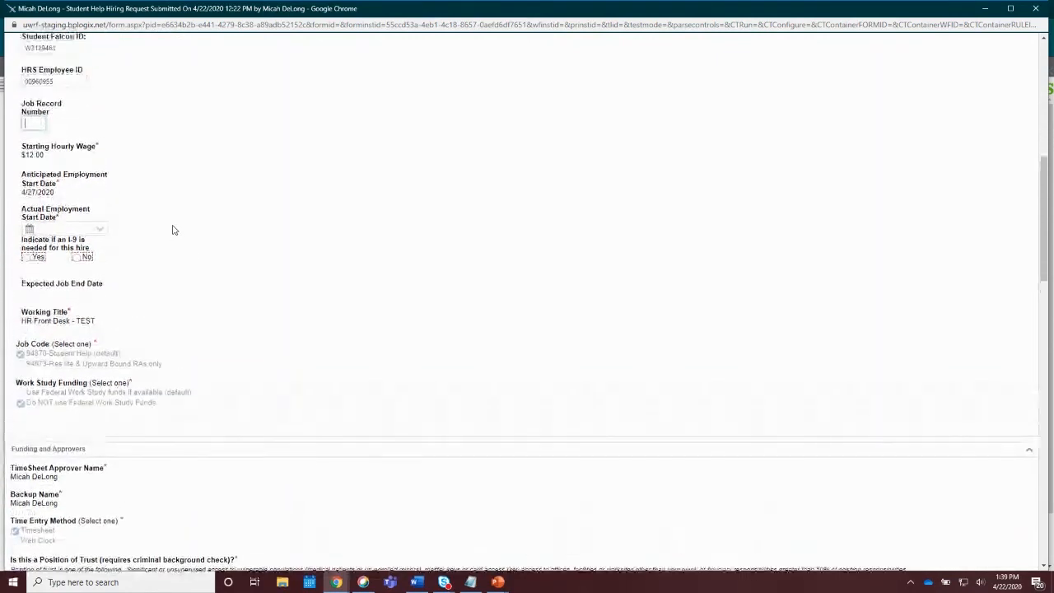
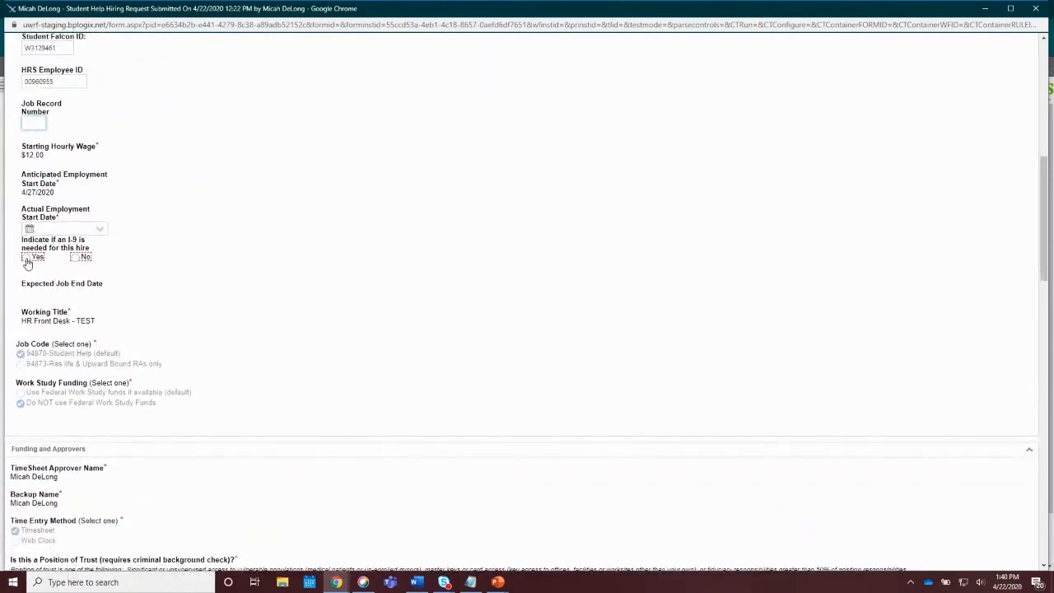
scroll(196, 283, down, 1)
scroll(195, 284, down, 8)
scroll(196, 283, down, 4)
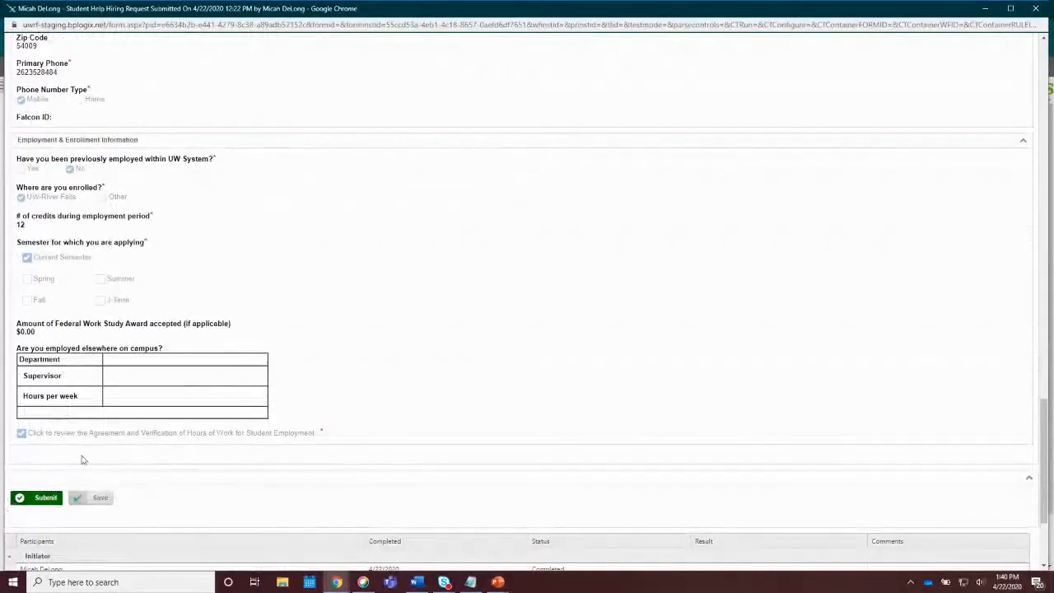
scroll(249, 367, up, 5)
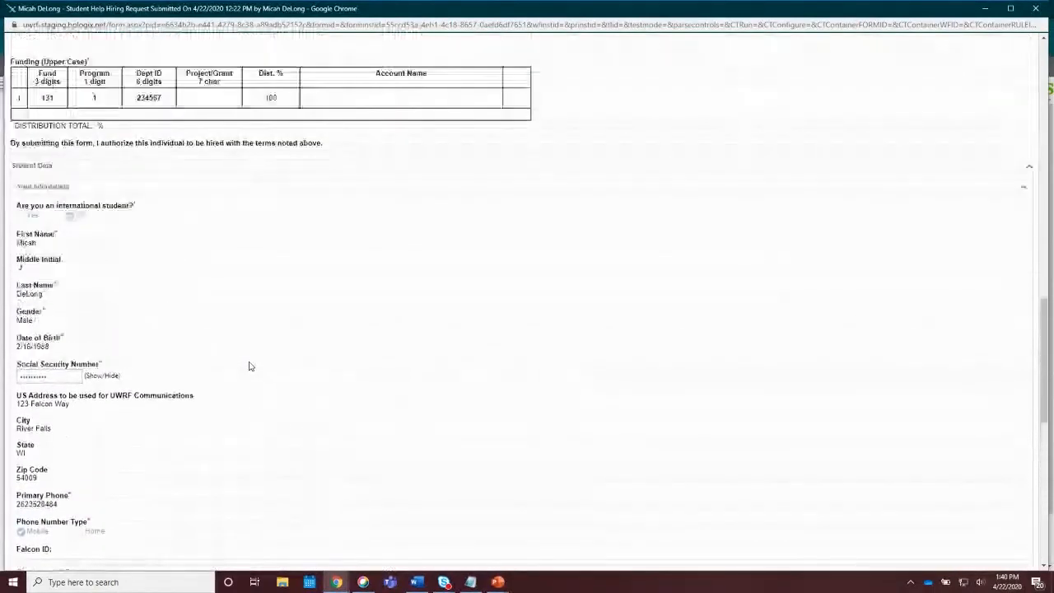
scroll(250, 367, up, 10)
click(74, 258)
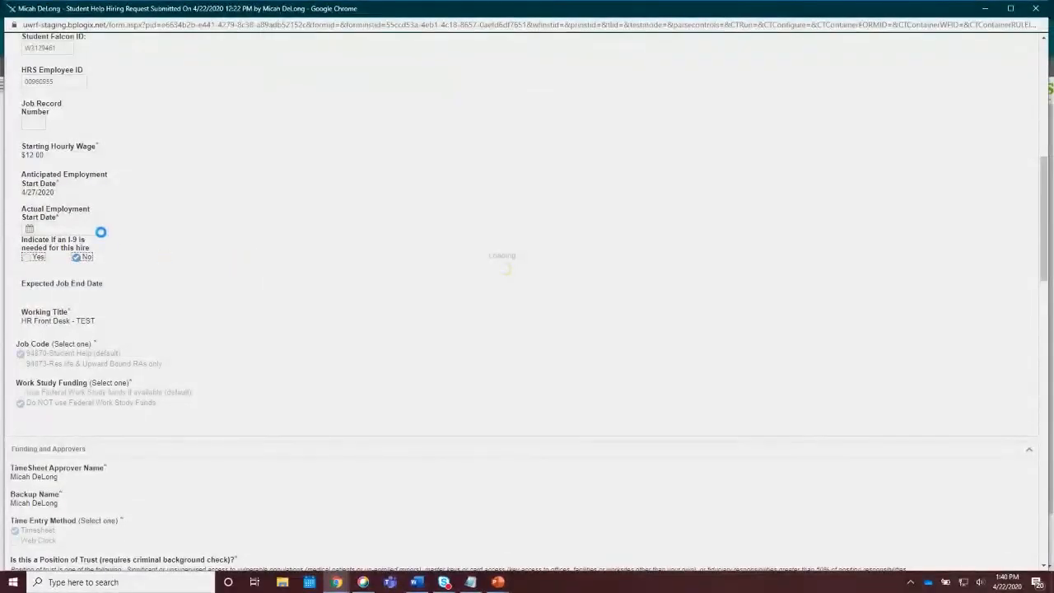
scroll(137, 291, up, 1)
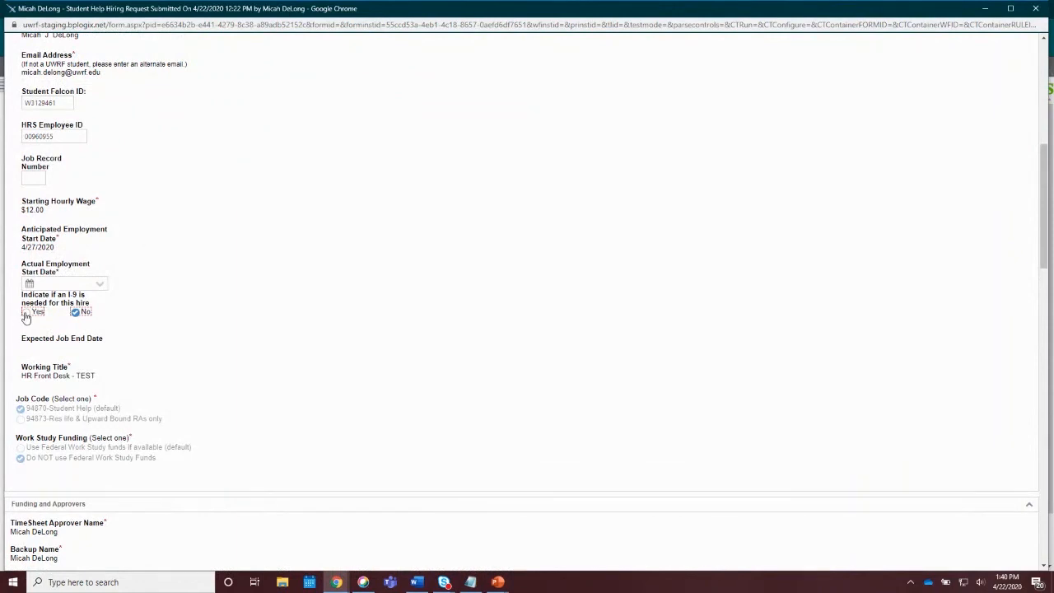
click(100, 286)
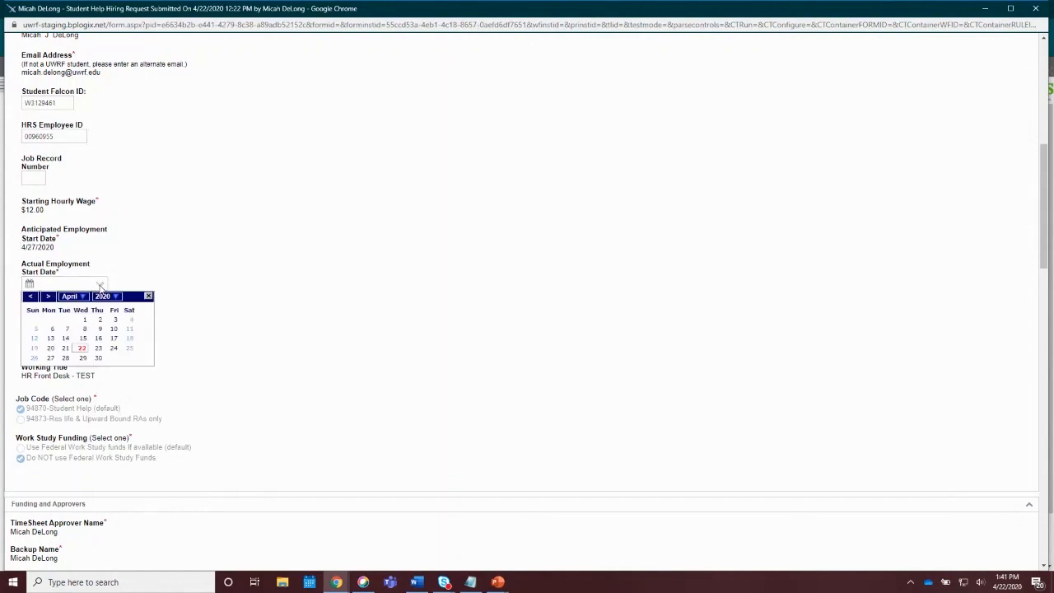
click(100, 285)
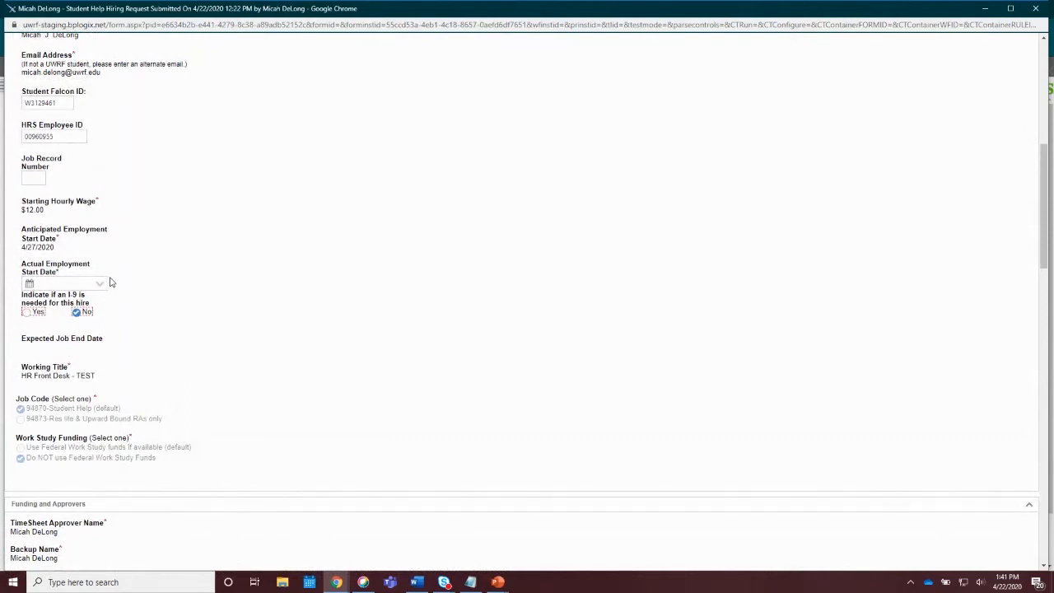
Review the employment and enrollment answers, the funding line and the position-of-trust entries of the request, and return to the employment start dates
scroll(129, 285, down, 3)
scroll(147, 263, down, 12)
scroll(264, 296, down, 4)
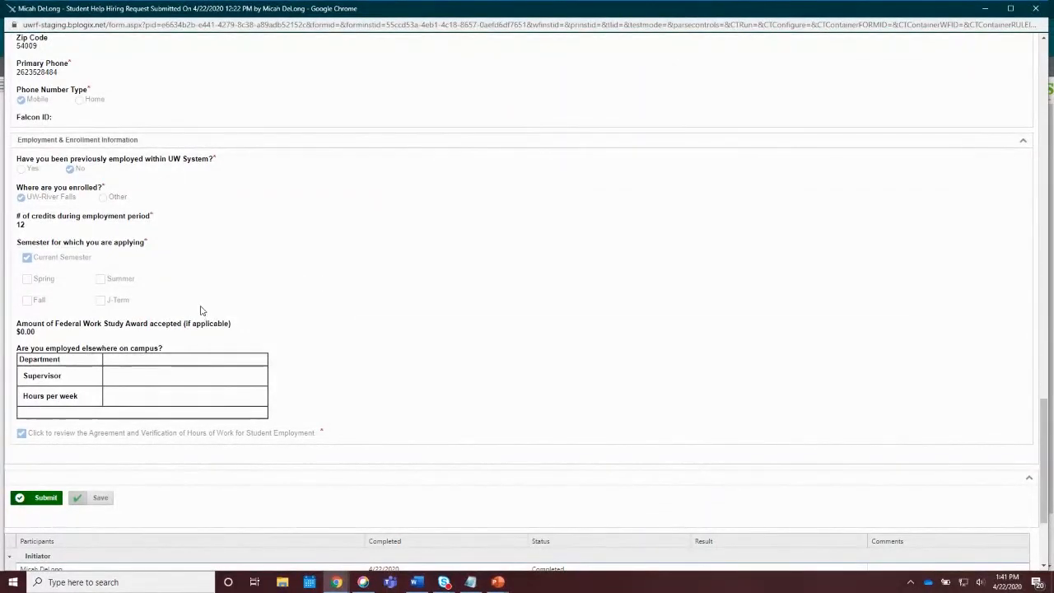
scroll(200, 310, up, 4)
scroll(221, 285, up, 4)
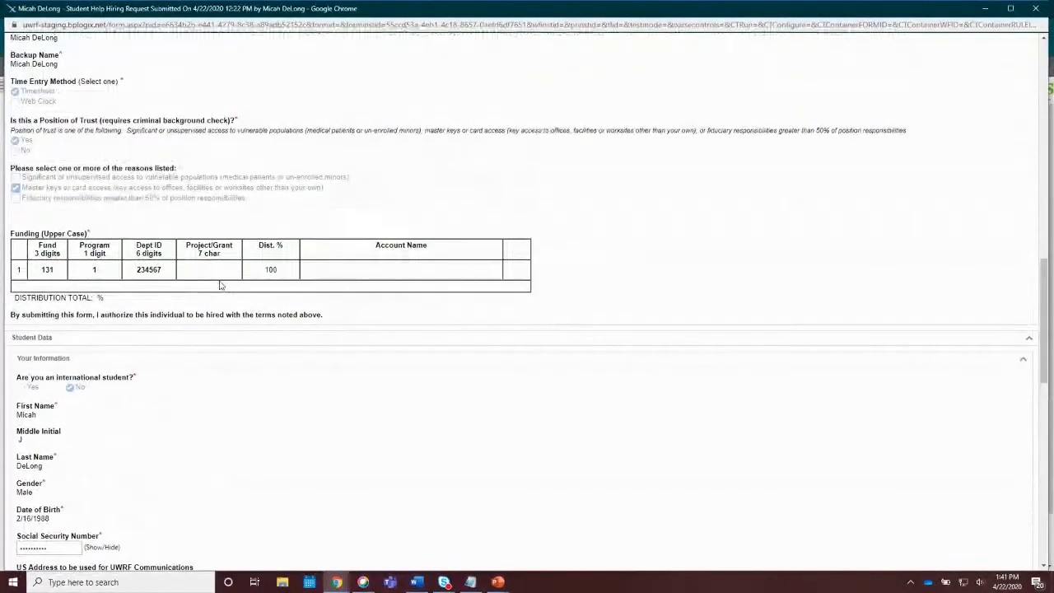
scroll(220, 285, up, 3)
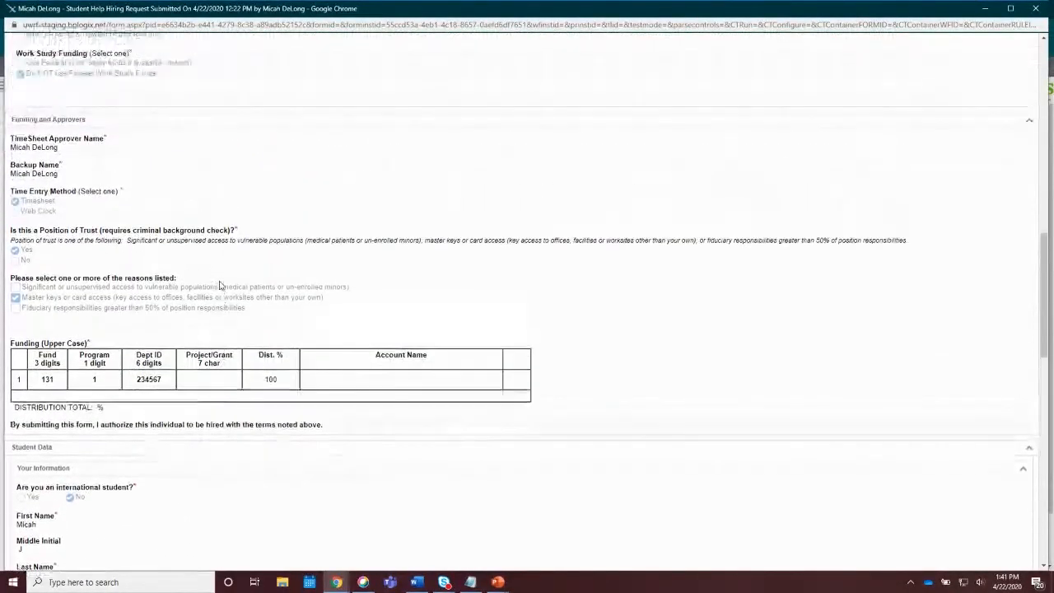
scroll(220, 212, up, 3)
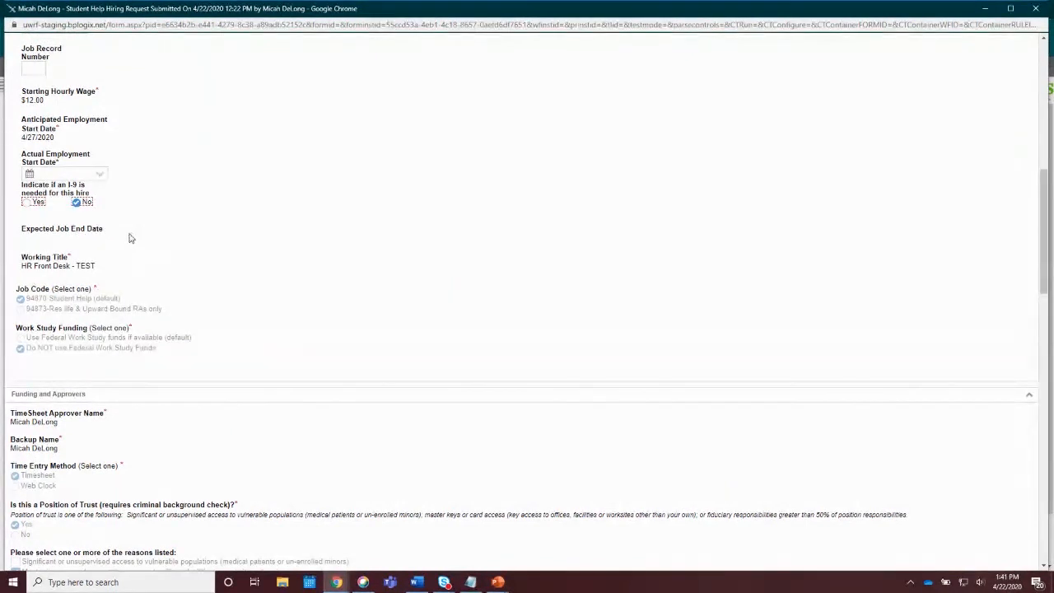
scroll(132, 239, up, 1)
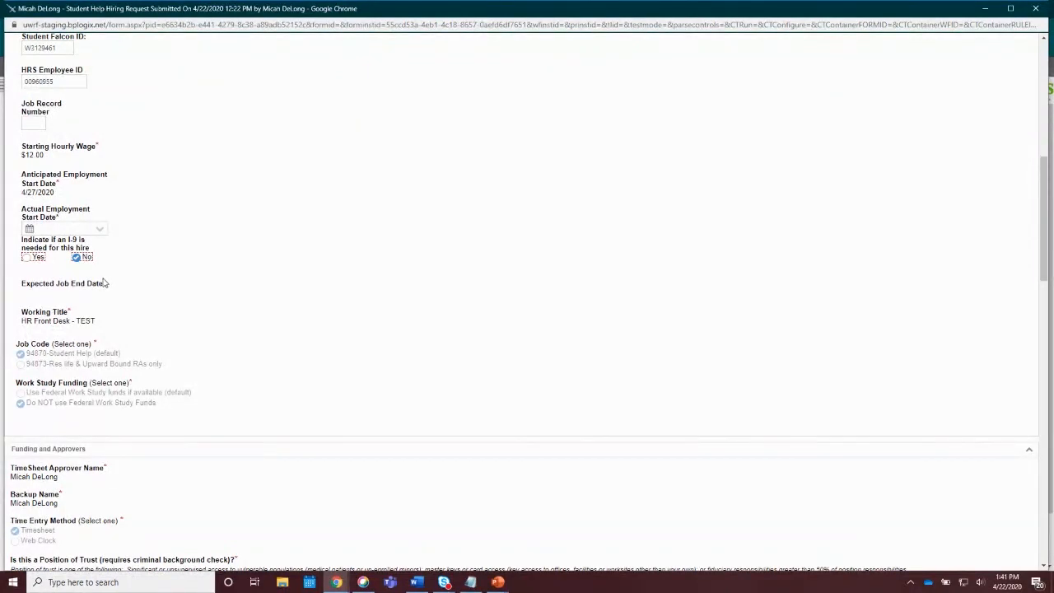
scroll(60, 275, up, 1)
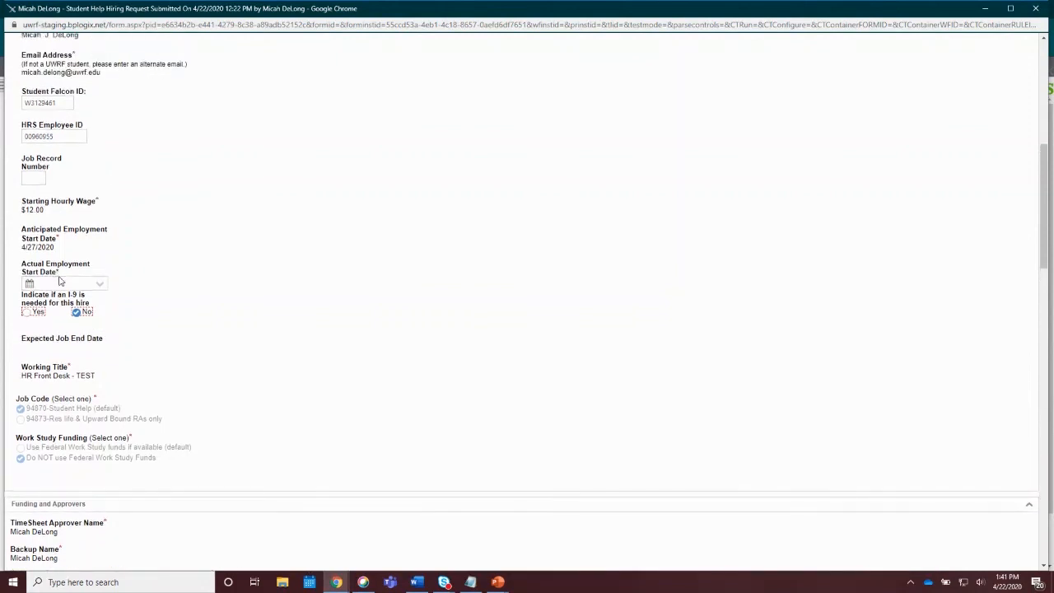
Set the Actual Employment Start Date to 04/30/2020 and enter 0 as the Job Record Number
click(101, 285)
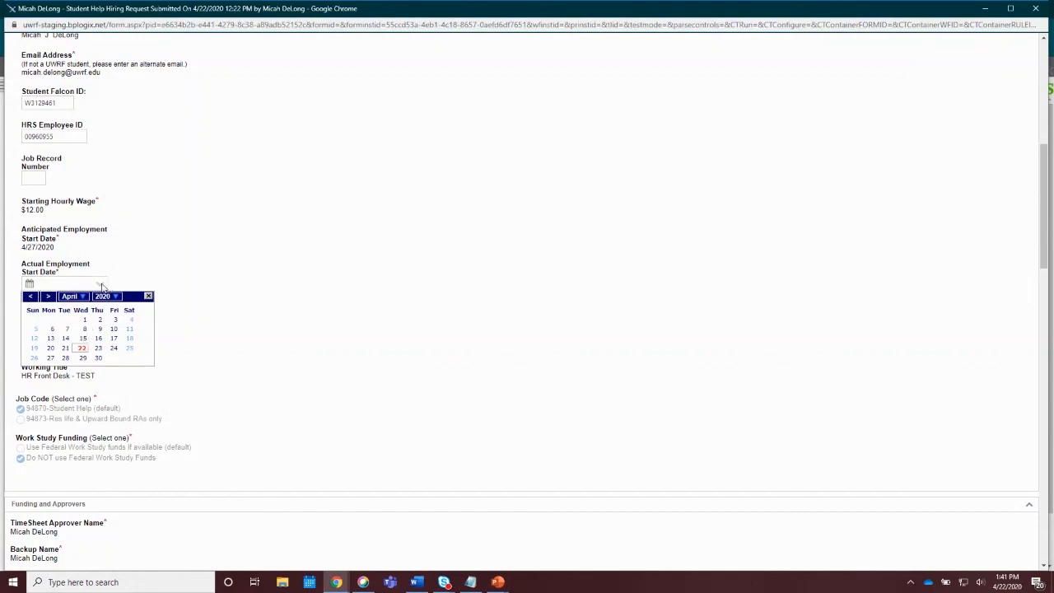
click(98, 358)
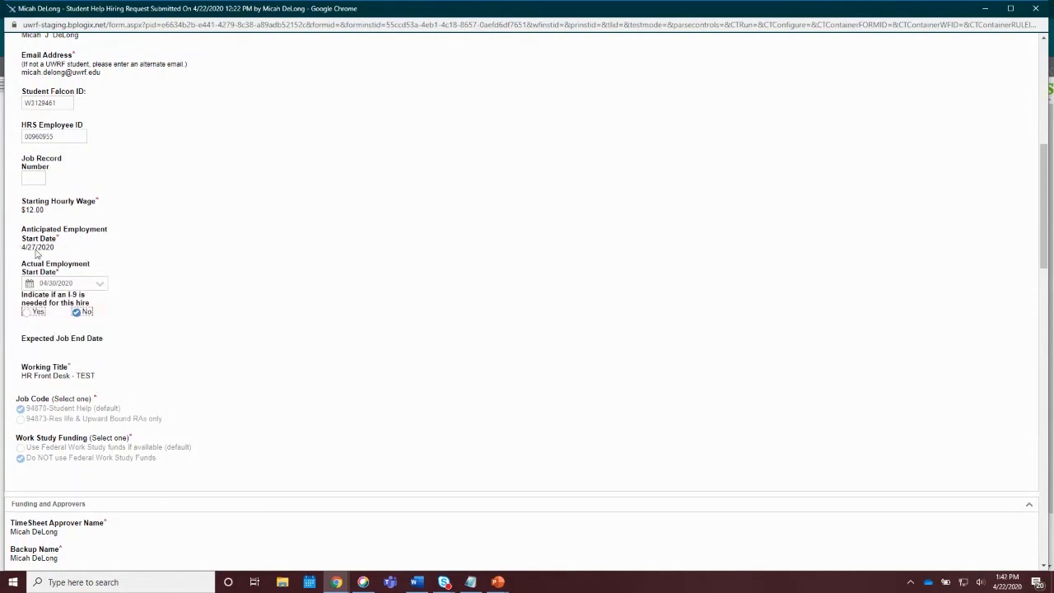
scroll(132, 279, down, 1)
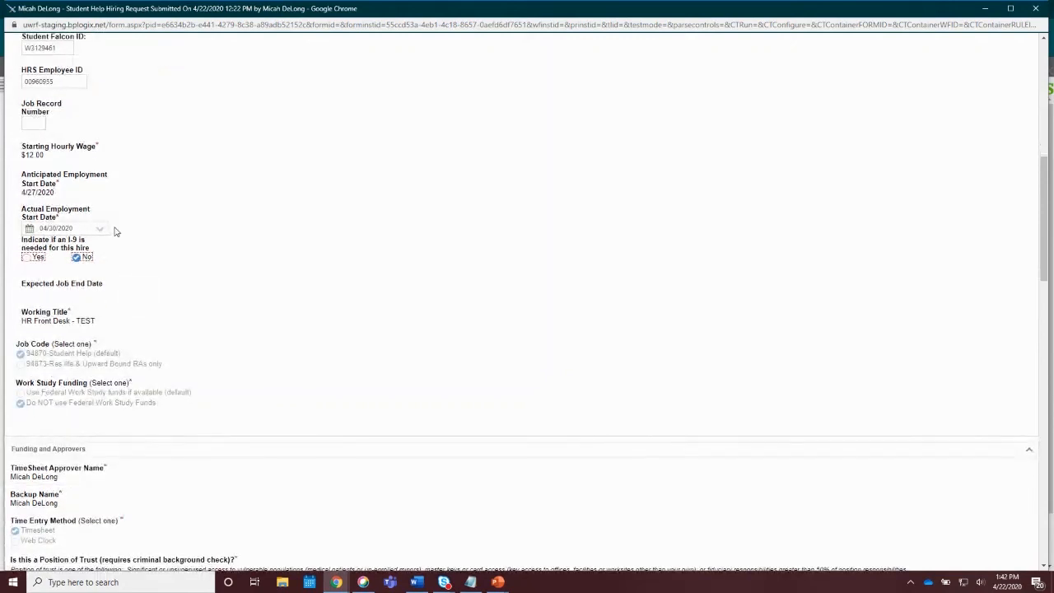
scroll(133, 243, down, 1)
scroll(133, 243, up, 1)
scroll(128, 247, up, 1)
scroll(127, 247, down, 1)
scroll(128, 247, up, 2)
scroll(127, 247, up, 1)
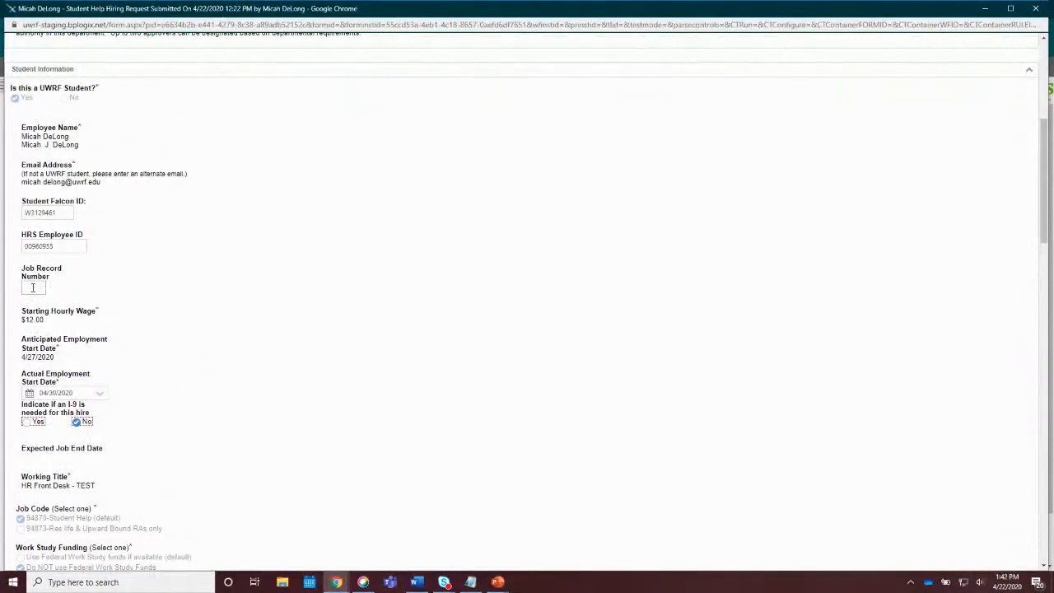
click(33, 288)
text(0)
click(83, 299)
Submit the completed Student Help Hiring Request and confirm the submission
scroll(170, 280, down, 5)
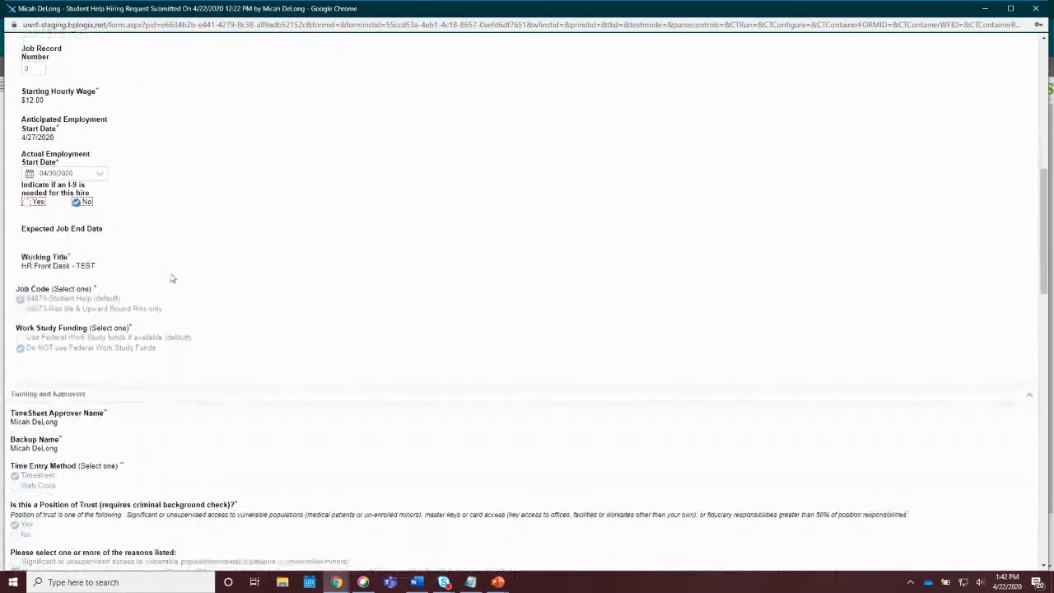
scroll(195, 252, down, 3)
scroll(362, 261, down, 2)
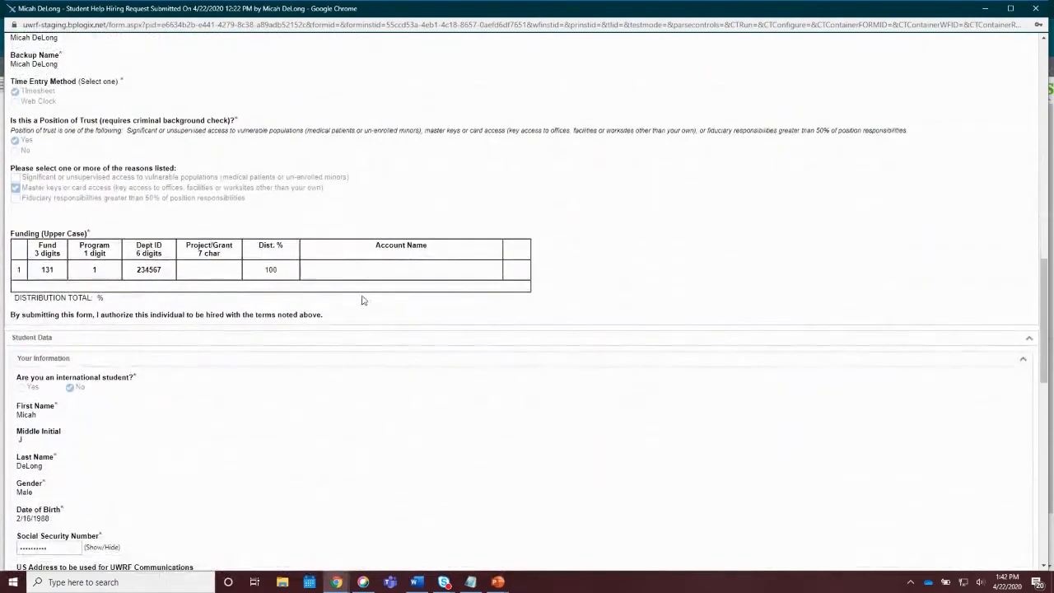
scroll(362, 301, down, 2)
scroll(352, 293, down, 1)
scroll(352, 294, down, 2)
scroll(352, 293, down, 2)
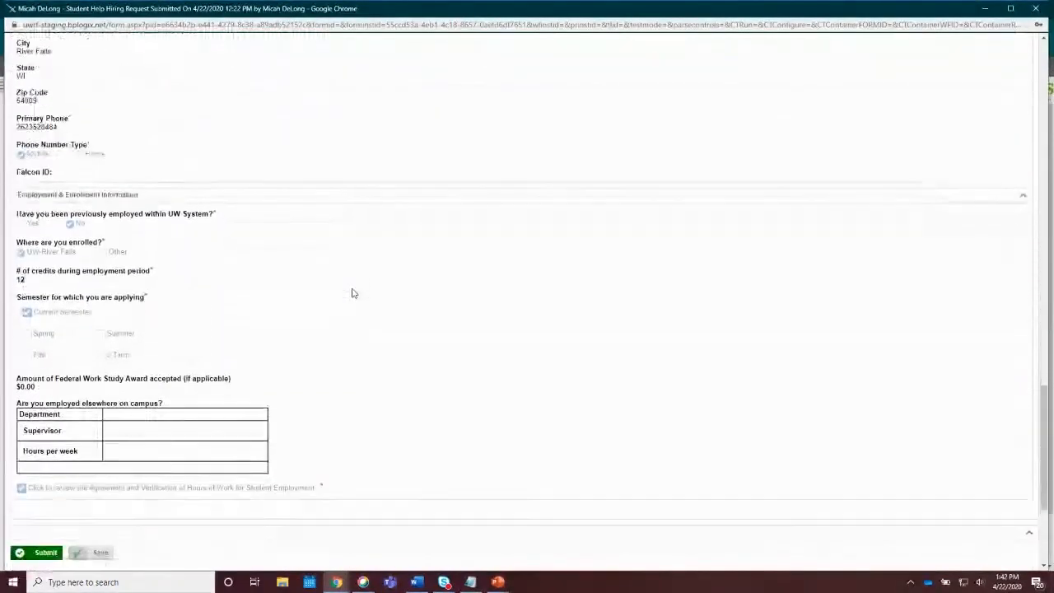
scroll(352, 293, down, 1)
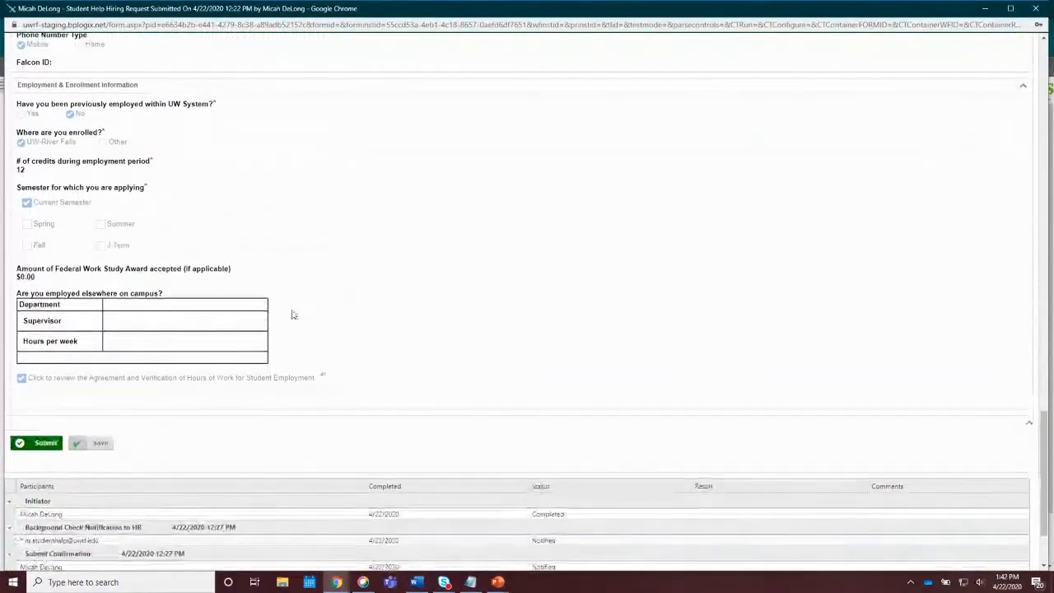
scroll(313, 290, up, 1)
scroll(304, 293, down, 1)
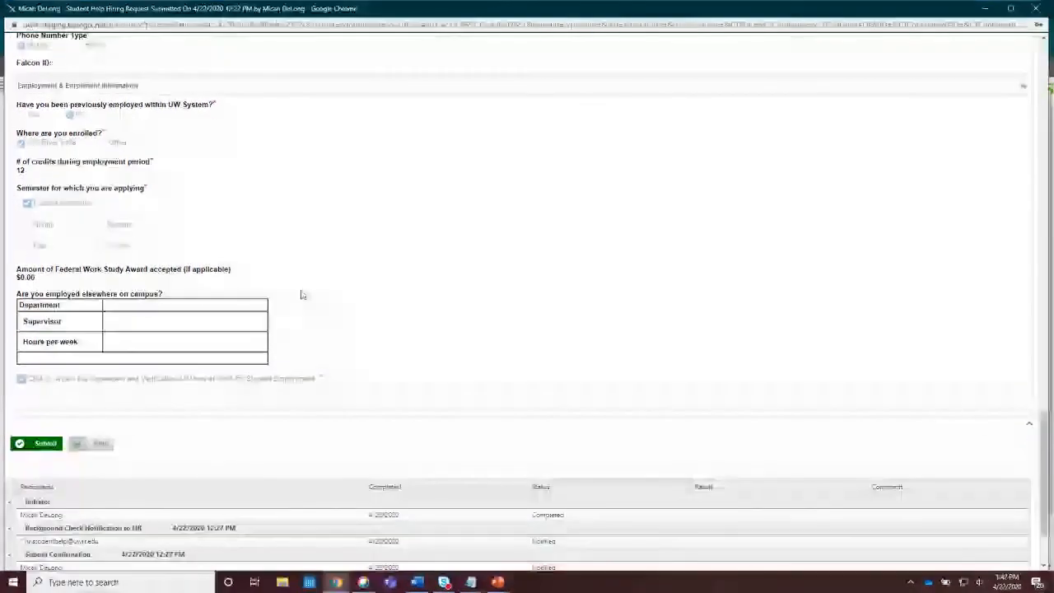
click(61, 443)
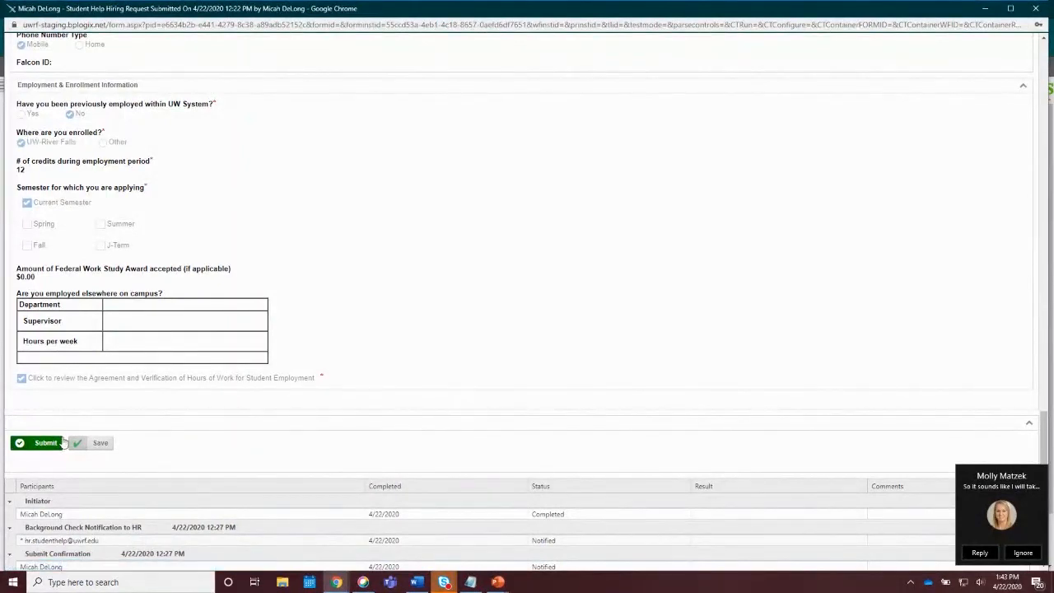
click(47, 444)
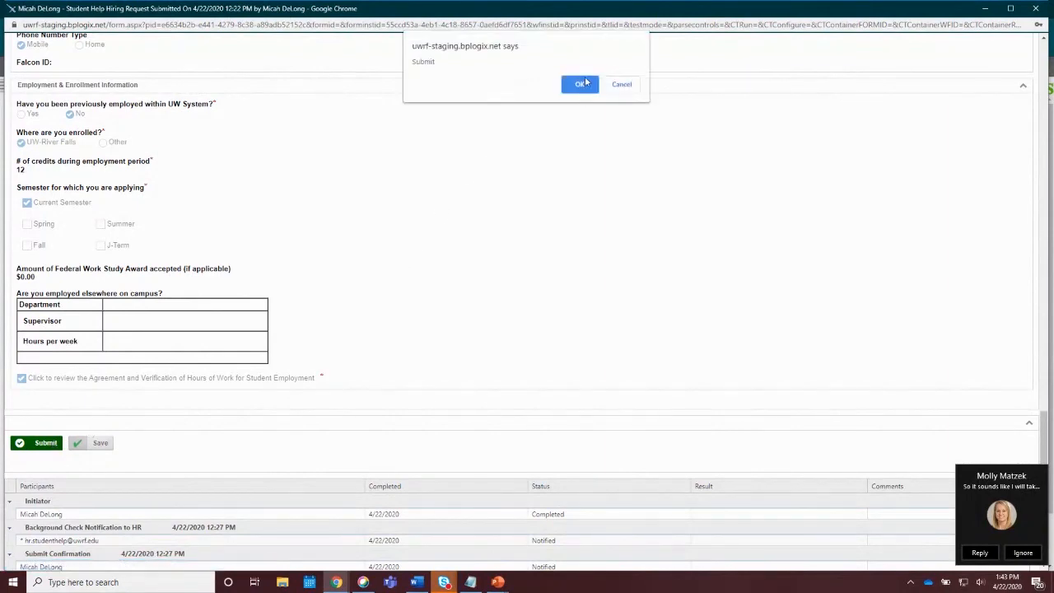
click(580, 86)
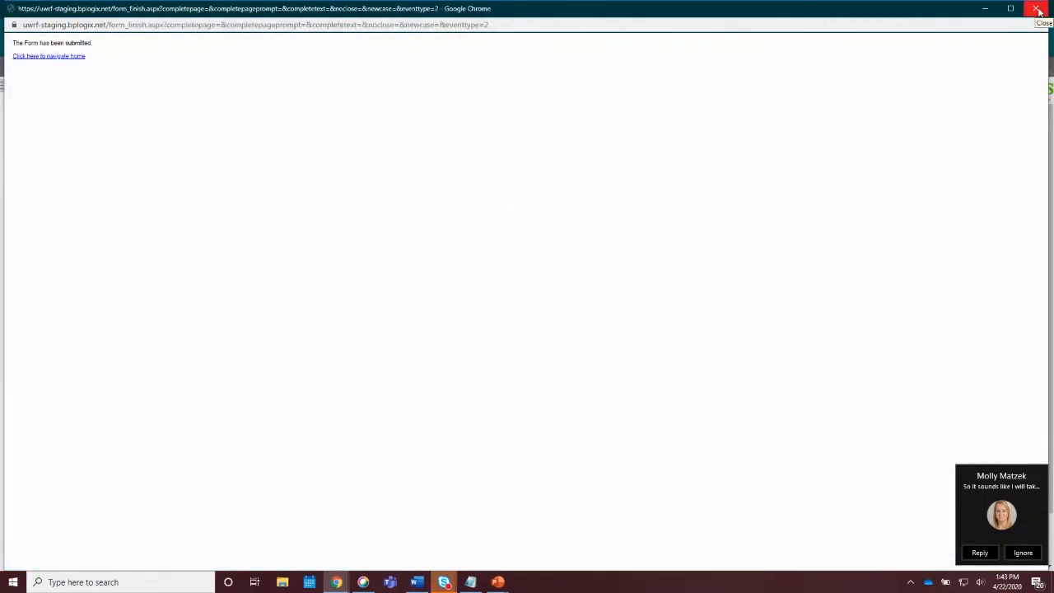
Switch to the running PowerPoint slide show and advance from the Form Demo slide to the Questions slide
click(497, 582)
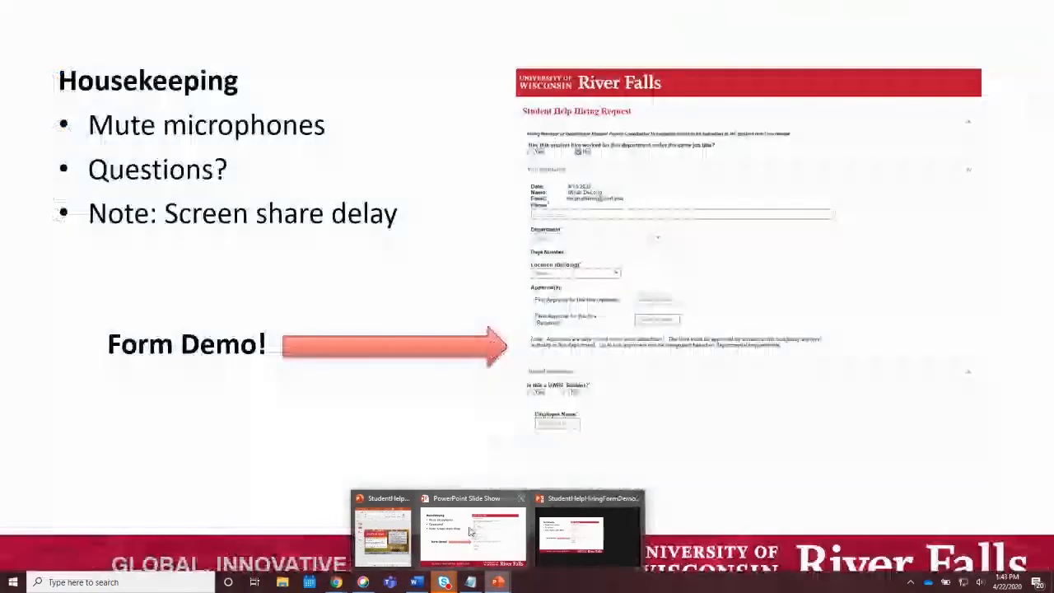
click(478, 535)
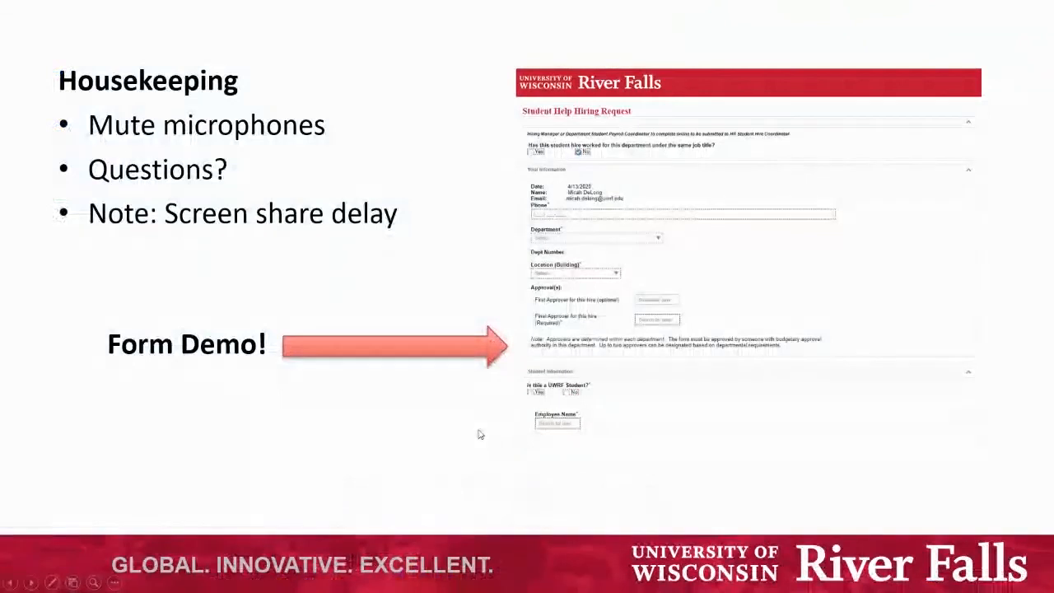
click(481, 433)
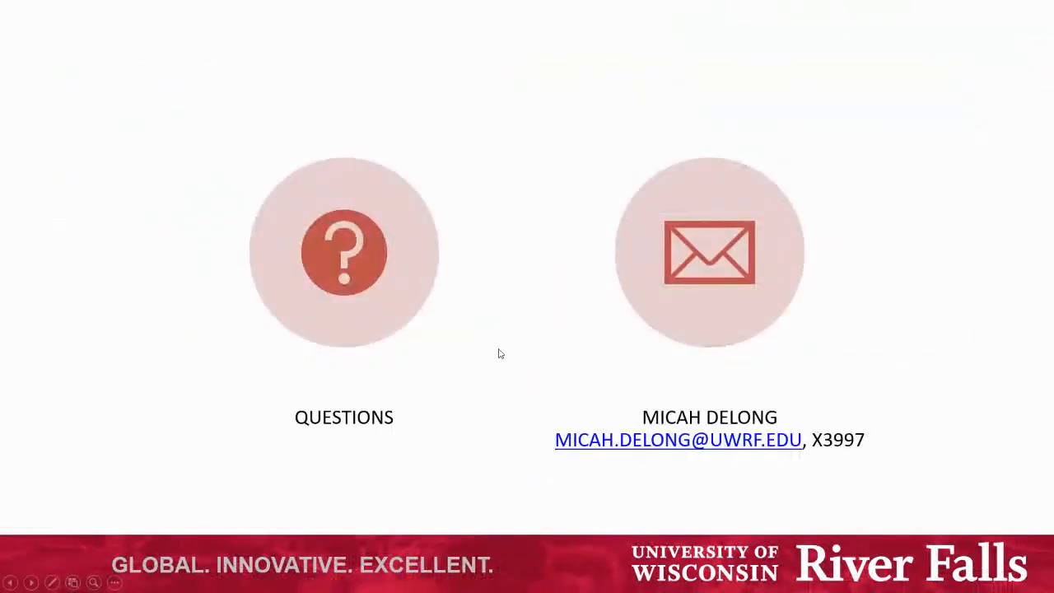